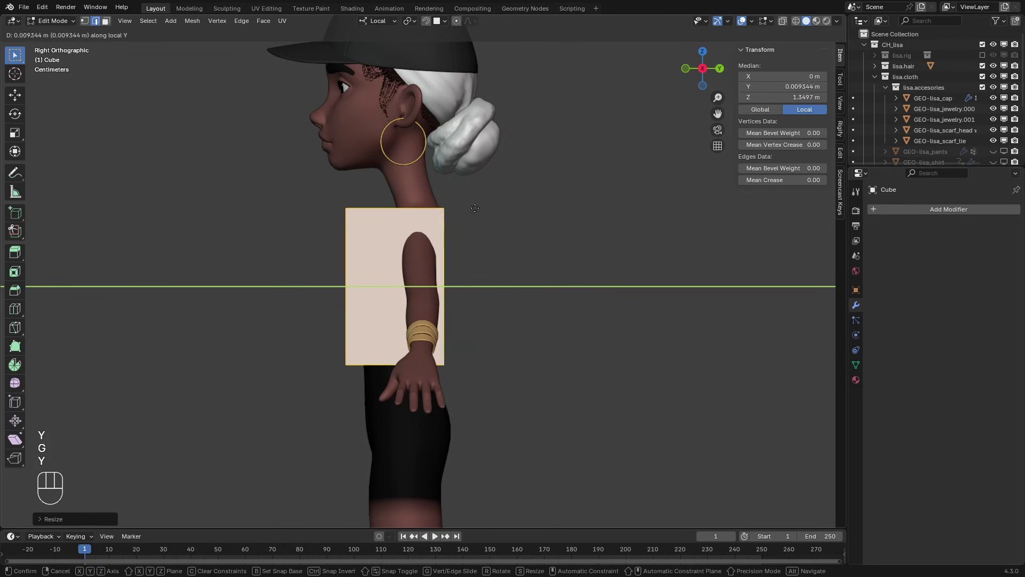
Shift the box slightly backward along Y and divide it with two centred vertical loop cuts, one front-to-back and one side-to-side.
{"action": "left_click", "coordinate": [484, 207]}
{"action": "mouse_move", "coordinate": [403, 230]}
{"action": "left_mouse_down", "text": "alt"}
{"action": "mouse_move", "coordinate": [485, 243]}
{"action": "mouse_move", "coordinate": [459, 214]}
{"action": "mouse_move", "coordinate": [414, 229]}
{"action": "mouse_move", "coordinate": [431, 210]}
{"action": "mouse_move", "coordinate": [410, 221]}
{"action": "left_mouse_up", "text": "alt"}
{"action": "key", "text": "ctrl+r"}
{"action": "left_click", "coordinate": [410, 221]}
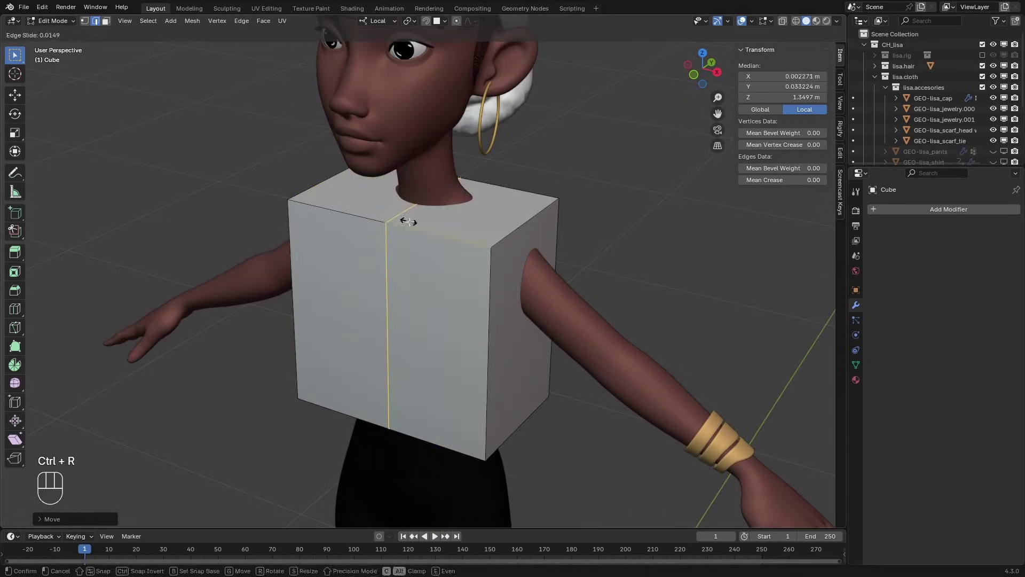
{"action": "key", "text": "Escape"}
{"action": "middle_click_drag", "start_coordinate": [407, 222], "coordinate": [434, 229]}
{"action": "key", "text": "ctrl+r"}
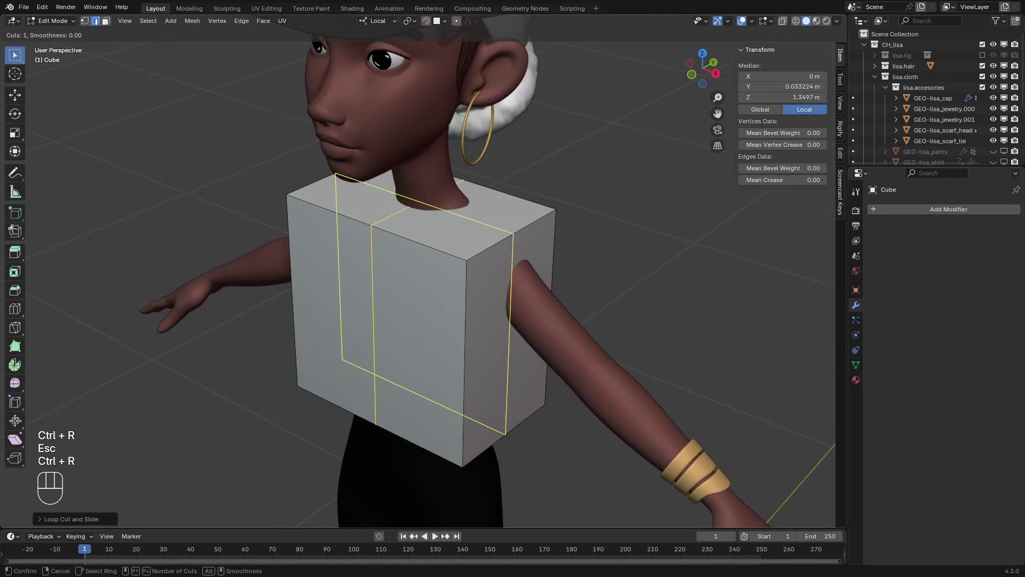
{"action": "key", "text": "Escape"}
Vertex-bevel the centre vertex of the box's top face into a diamond around the neck.
{"action": "key", "text": "1"}
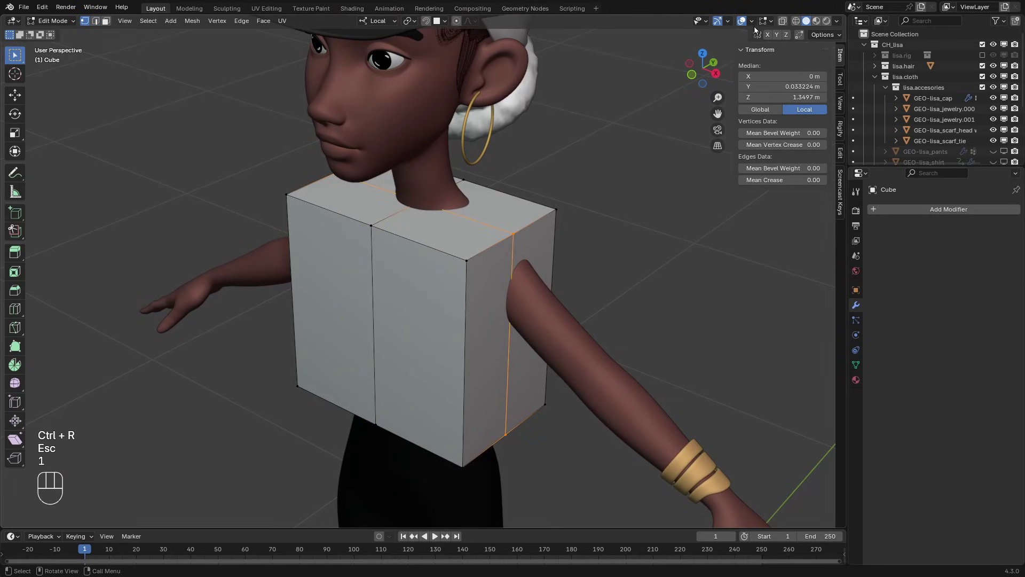
{"action": "left_click", "coordinate": [781, 21]}
{"action": "middle_click_drag", "start_coordinate": [422, 213], "coordinate": [418, 184], "text": "ctrl"}
{"action": "left_click", "coordinate": [418, 185]}
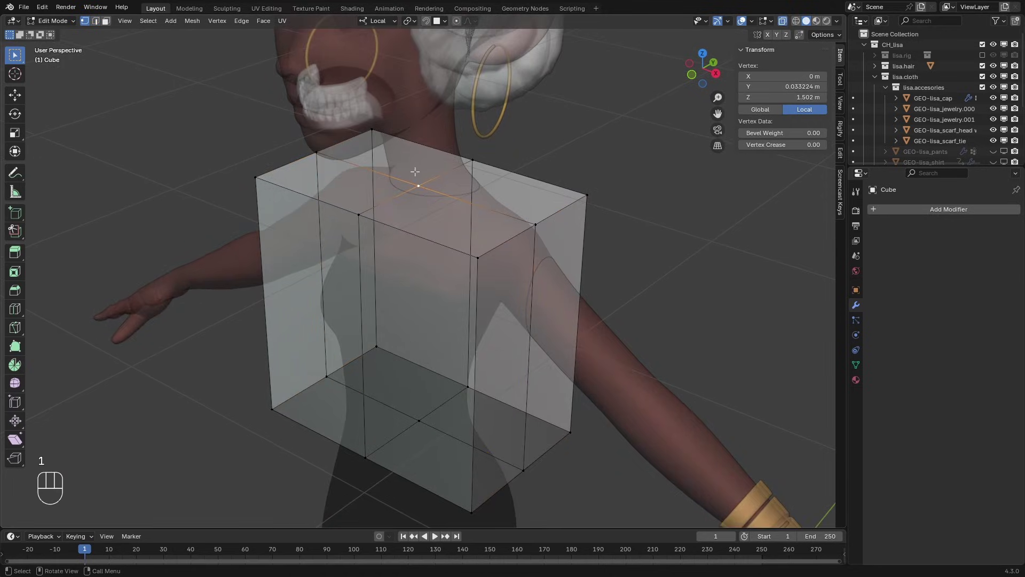
{"action": "key", "text": "ctrl+b"}
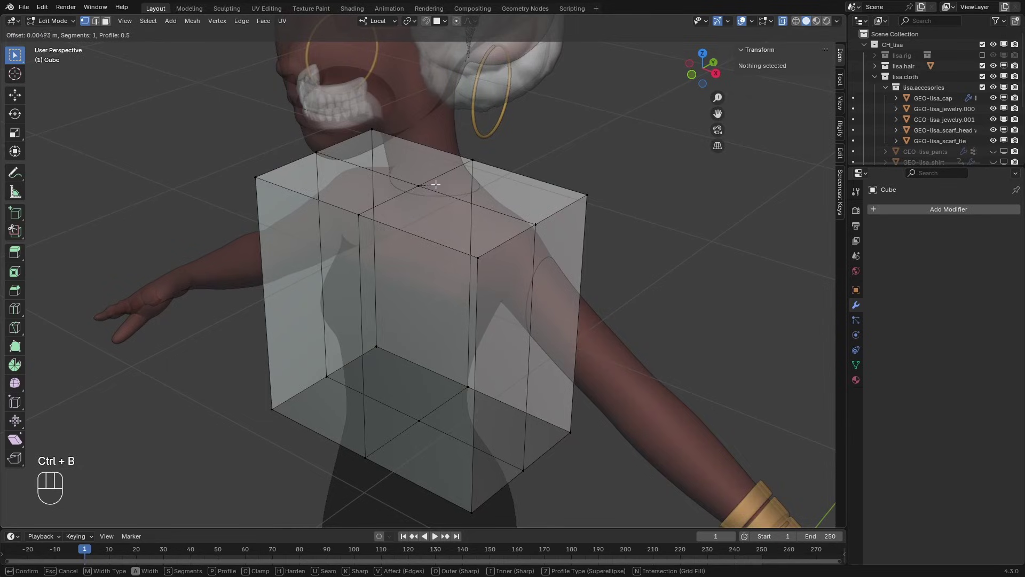
{"action": "key", "text": "v"}
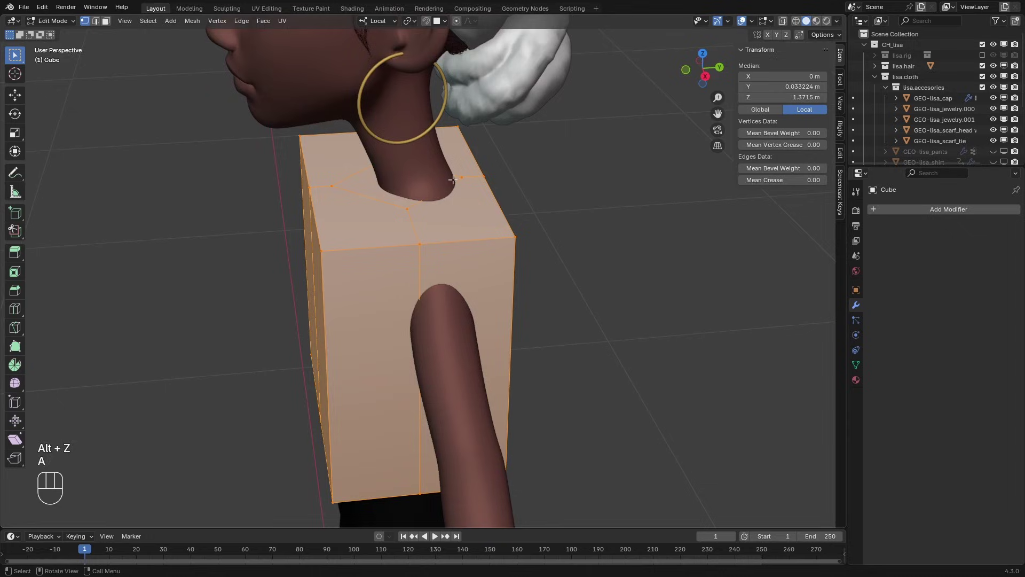
Move the entire box mesh backward along local Y to line the neck diamond up with the neck.
{"action": "key", "text": "g"}
{"action": "key", "text": "y"}
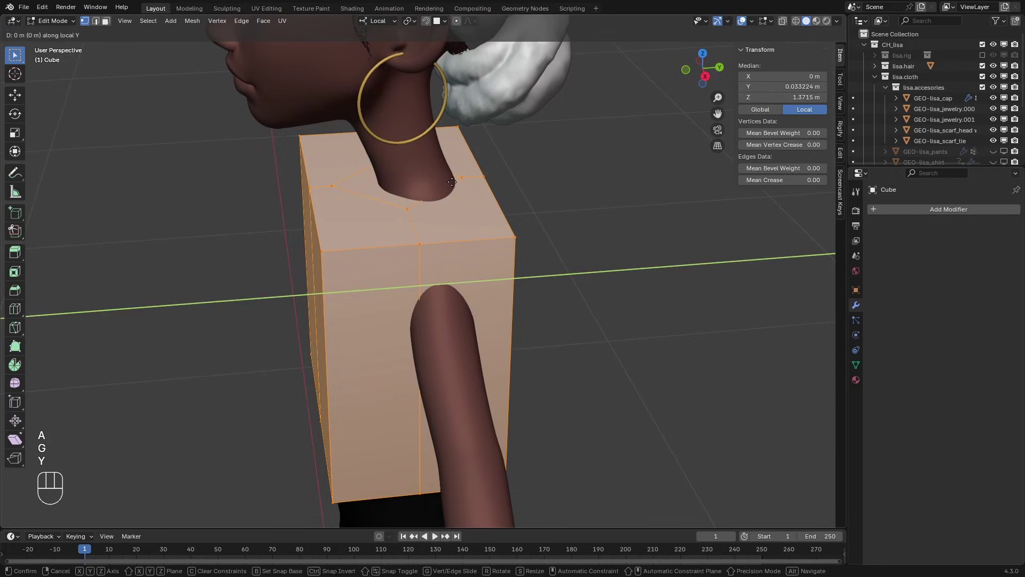
{"action": "left_click", "coordinate": [519, 180]}
{"action": "left_click_drag", "start_coordinate": [519, 181], "coordinate": [558, 163], "text": "alt"}
Lower the box's top front edges by about 0.07 m along Z to slope the chest.
{"action": "key", "text": "2"}
{"action": "left_click", "coordinate": [405, 202]}
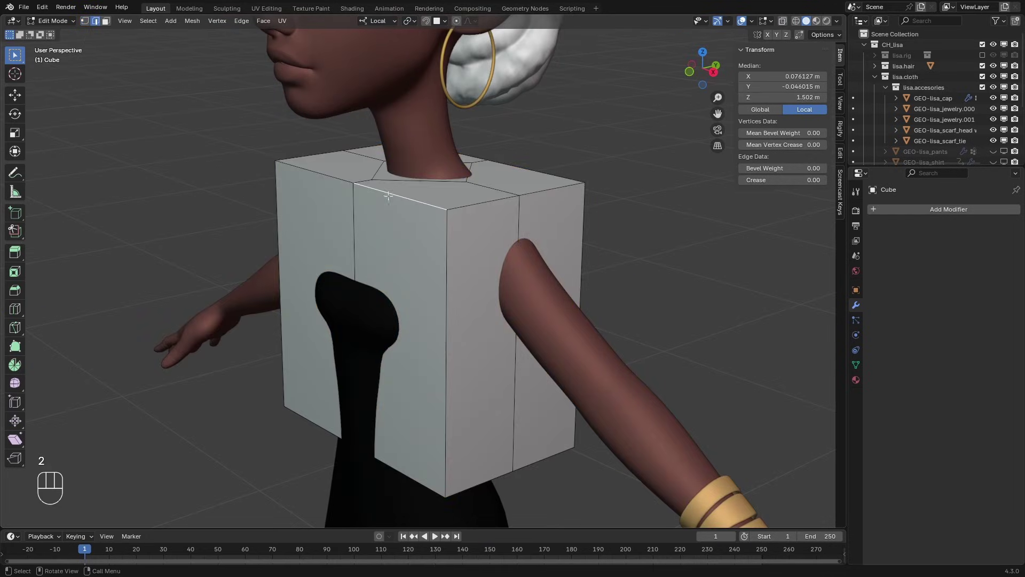
{"action": "left_click", "coordinate": [388, 195], "text": "alt"}
{"action": "key", "text": "g"}
{"action": "key", "text": "z"}
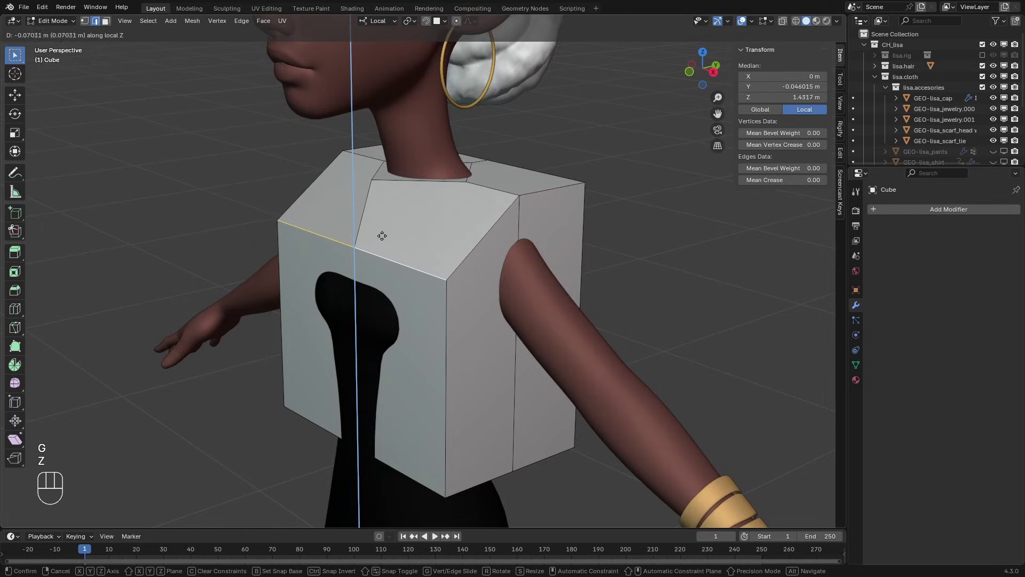
{"action": "left_click", "coordinate": [382, 236]}
Lower the box's top back edges along Z to slope the upper back.
{"action": "left_click_drag", "start_coordinate": [382, 236], "coordinate": [338, 229], "text": "alt"}
{"action": "left_click", "coordinate": [413, 192]}
{"action": "left_click", "coordinate": [452, 182], "text": "shift"}
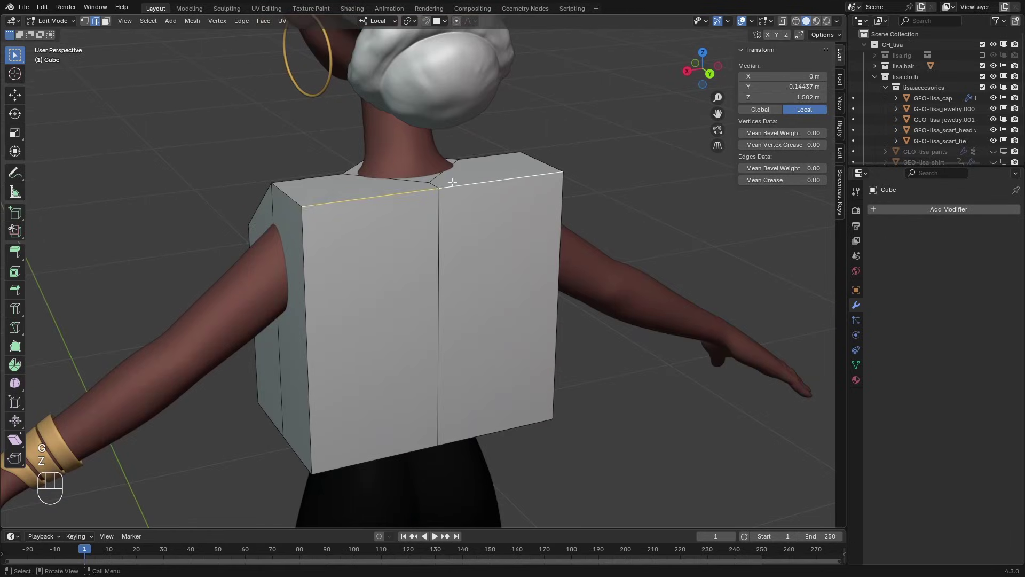
{"action": "key", "text": "g"}
{"action": "key", "text": "z"}
{"action": "left_click", "coordinate": [361, 402]}
Delete the diamond face around the neck to open the neckline.
{"action": "middle_click_drag", "start_coordinate": [361, 403], "coordinate": [450, 267], "text": "alt"}
{"action": "key", "text": "3"}
{"action": "key", "text": "x"}
{"action": "left_click", "coordinate": [415, 184]}
Knife-cut the front and back shoulder faces on one side, from the middle of the neckline edge to the outer lower corner.
{"action": "left_click", "coordinate": [450, 267]}
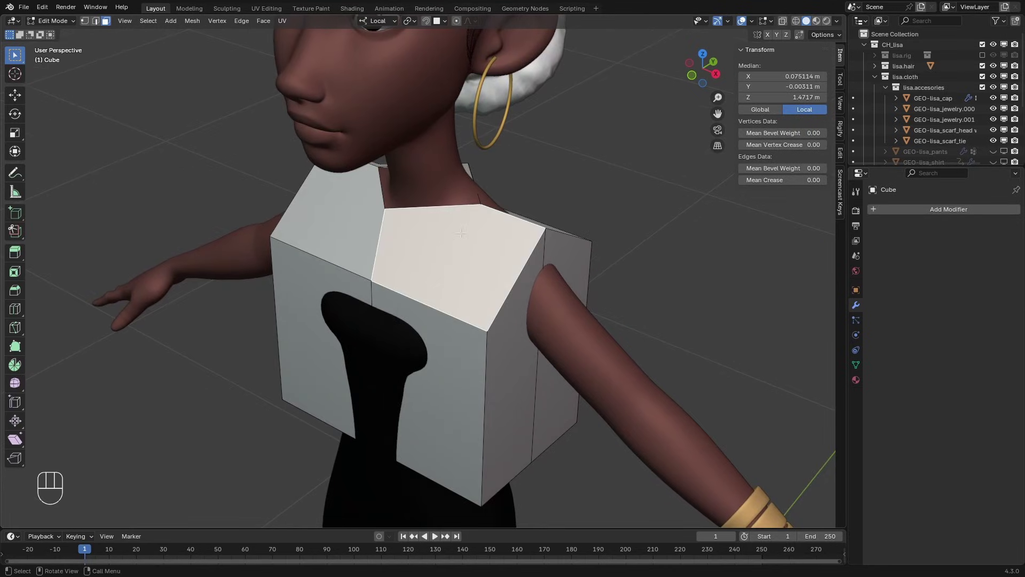
{"action": "key", "text": "k"}
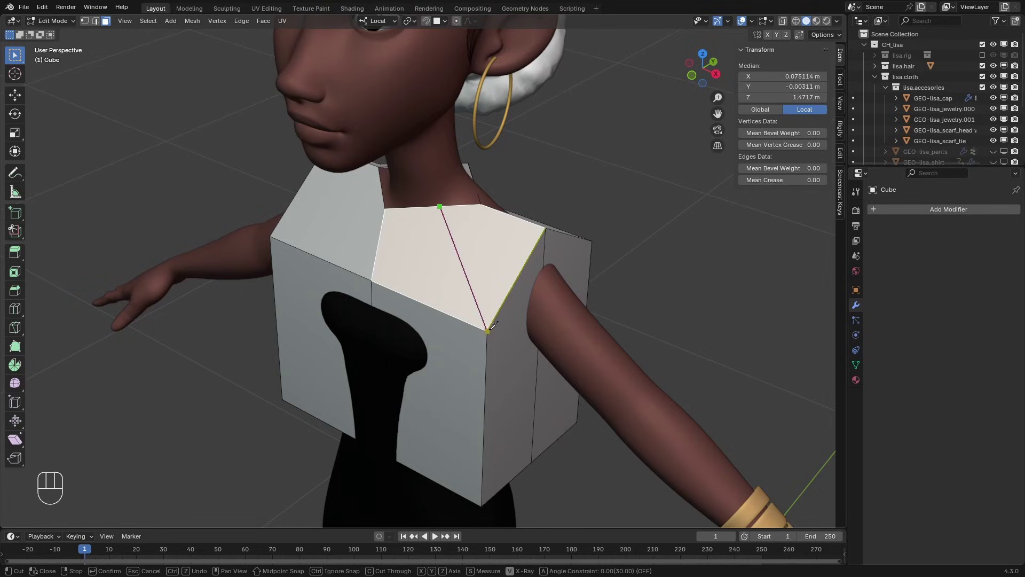
{"action": "key", "text": "Return"}
{"action": "left_click_drag", "start_coordinate": [489, 327], "coordinate": [401, 212], "text": "alt"}
{"action": "key", "text": "k"}
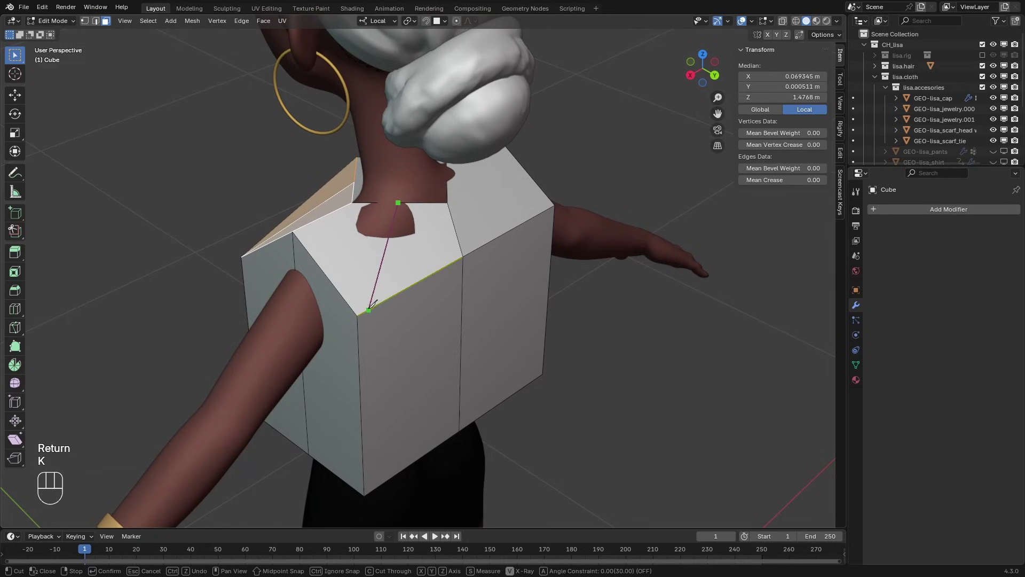
{"action": "left_click", "coordinate": [360, 314]}
{"action": "key", "text": "Return"}
Mirror the mesh across X with AutoMirror, using Positive orientation and Cut and Mirror.
{"action": "left_click_drag", "start_coordinate": [347, 186], "coordinate": [474, 187], "text": "alt"}
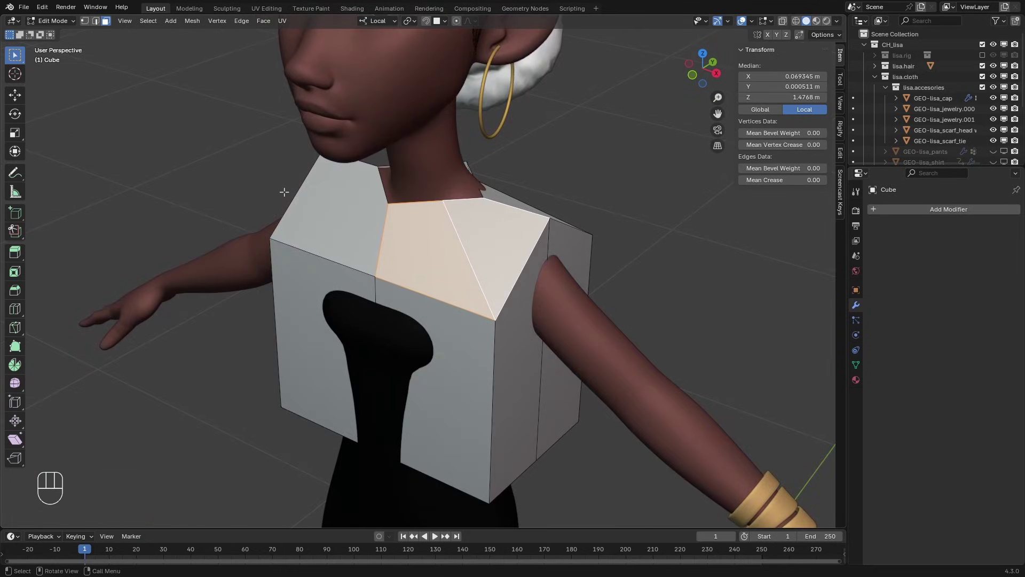
{"action": "left_click_drag", "start_coordinate": [307, 186], "coordinate": [316, 185], "text": "alt"}
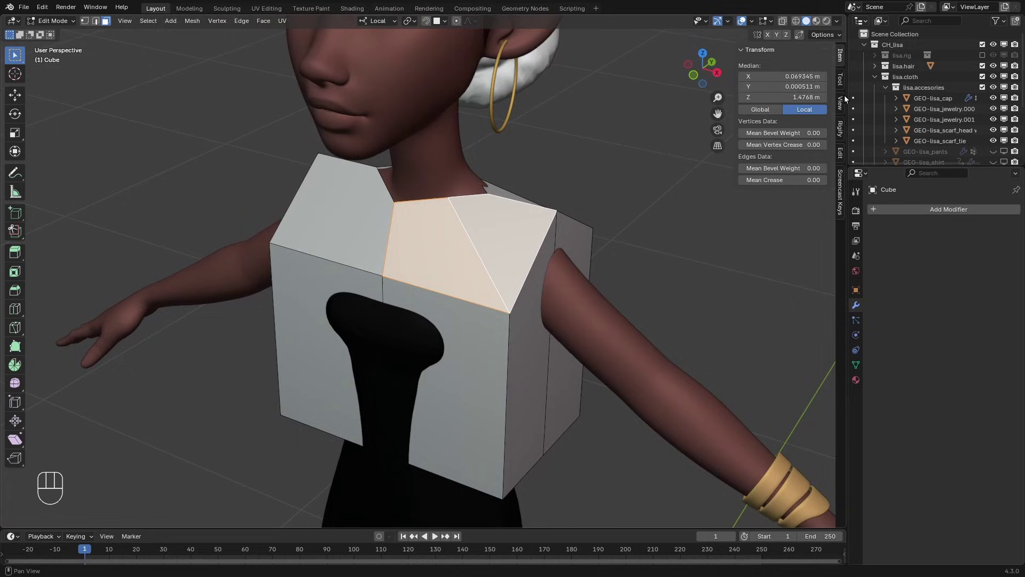
{"action": "left_click", "coordinate": [841, 154]}
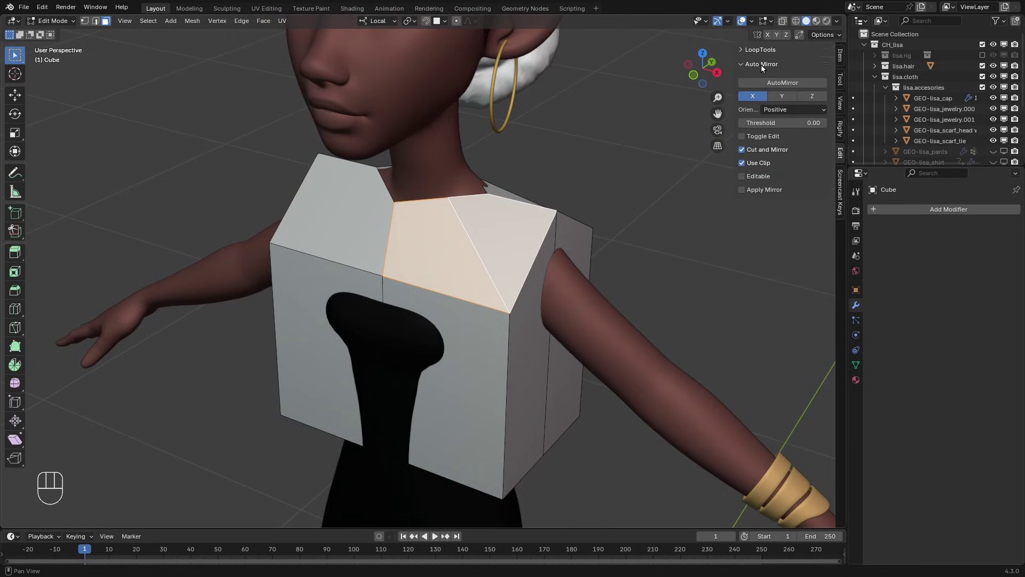
{"action": "left_click", "coordinate": [767, 83]}
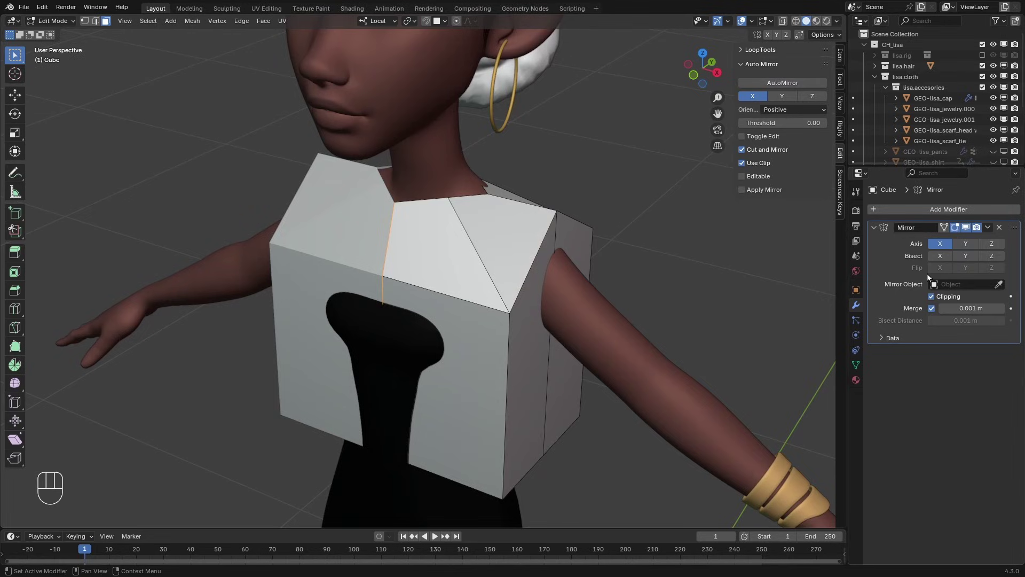
Add a horizontal loop cut around the torso box and flatten it by scaling to 0 along Z.
{"action": "middle_click_drag", "start_coordinate": [477, 365], "coordinate": [446, 297]}
{"action": "key", "text": "ctrl+r"}
{"action": "left_click", "coordinate": [454, 312]}
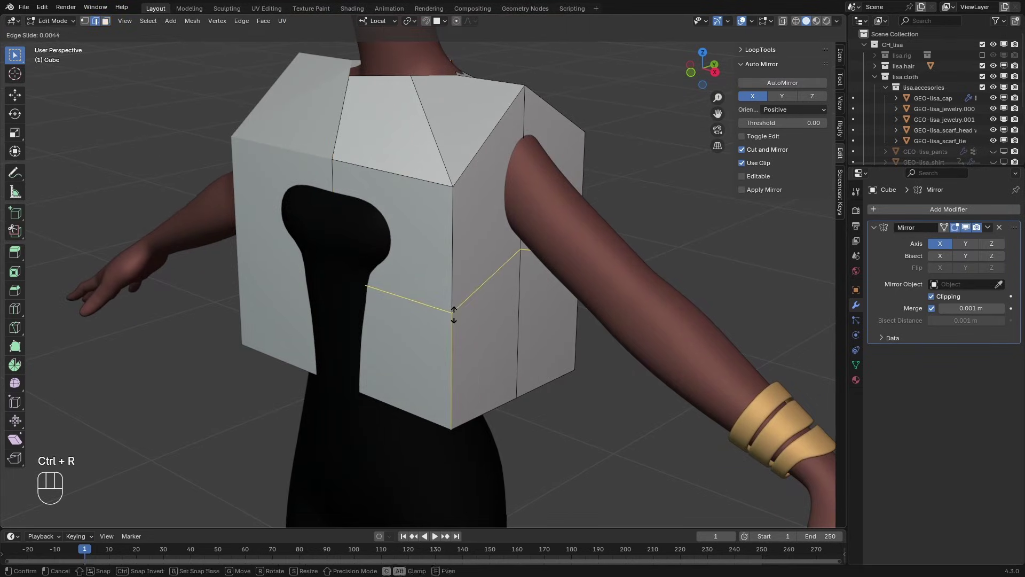
{"action": "key", "text": "Escape"}
{"action": "key", "text": "s"}
{"action": "key", "text": "z"}
{"action": "key", "text": "KP_0"}
{"action": "key", "text": "KP_Enter"}
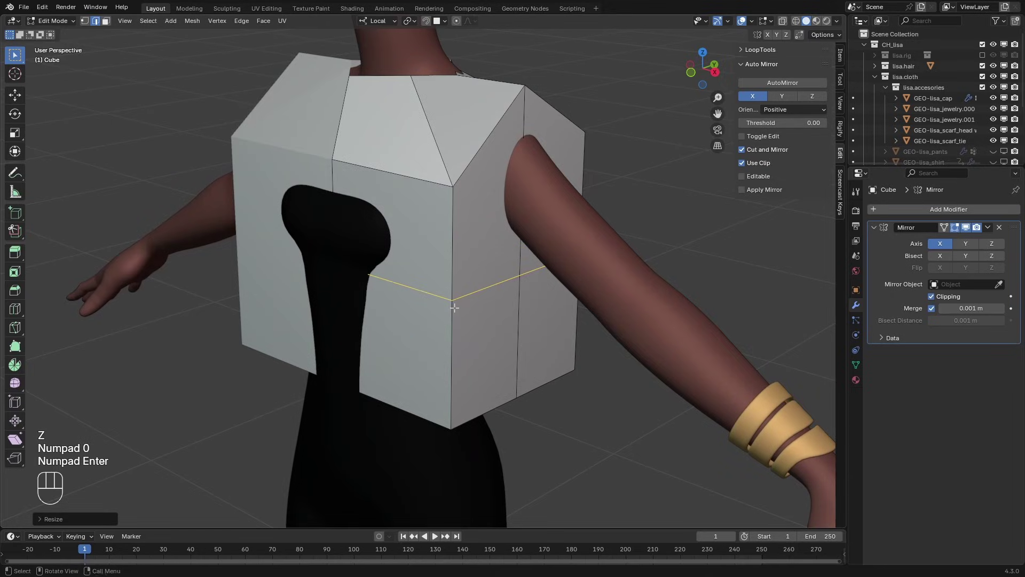
Lower the new horizontal loop by about 0.016 m along Z, below the armpit.
{"action": "key", "text": "g"}
{"action": "key", "text": "z"}
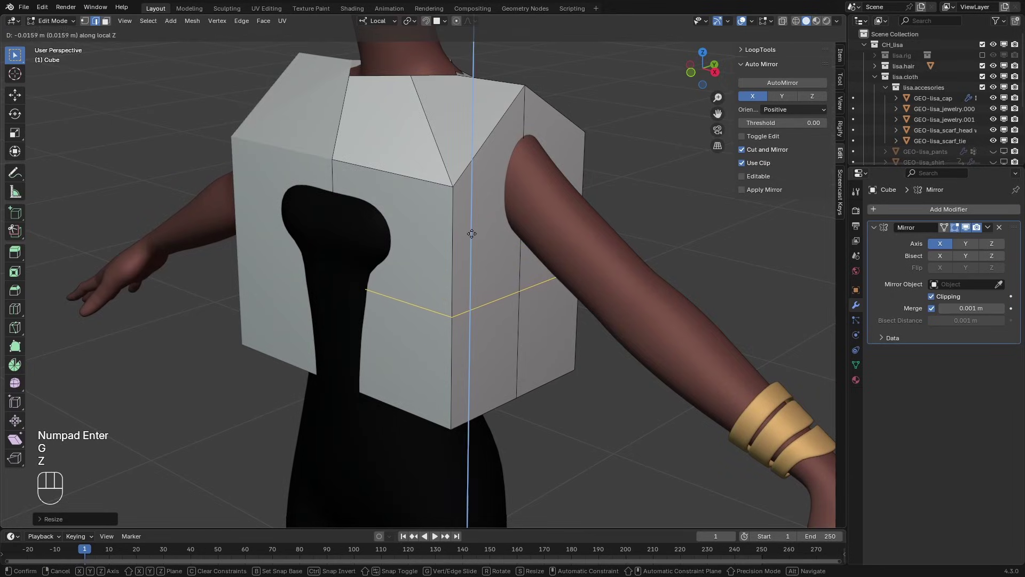
{"action": "left_click", "coordinate": [471, 232]}
Delete the two bottom faces of the box to open the hem.
{"action": "left_click_drag", "start_coordinate": [471, 227], "coordinate": [473, 234], "text": "ctrl+alt"}
{"action": "key", "text": "3"}
{"action": "left_click", "coordinate": [489, 174]}
{"action": "left_click", "coordinate": [526, 140], "text": "shift"}
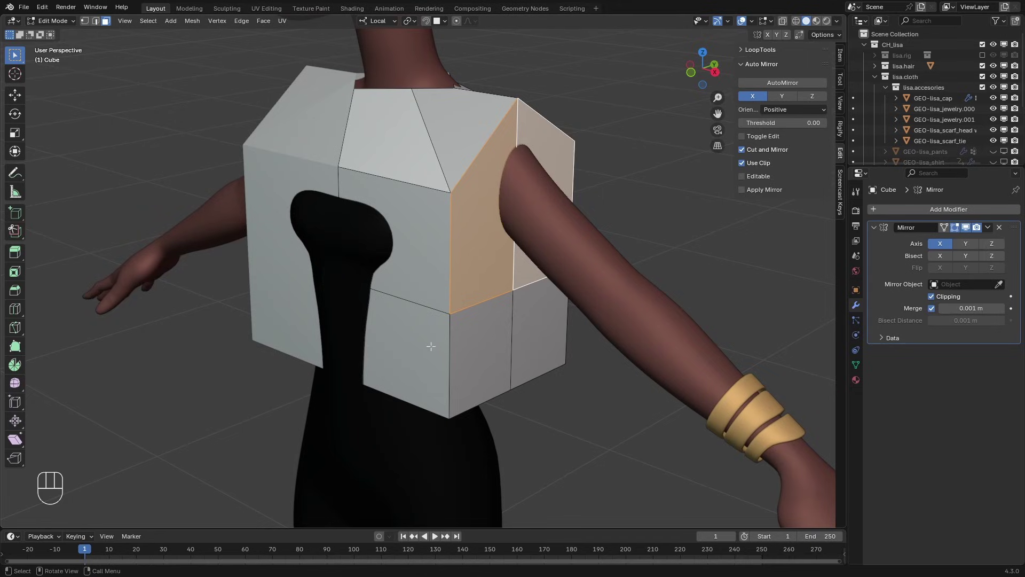
{"action": "middle_click_drag", "start_coordinate": [431, 346], "coordinate": [444, 227]}
{"action": "left_click", "coordinate": [444, 224]}
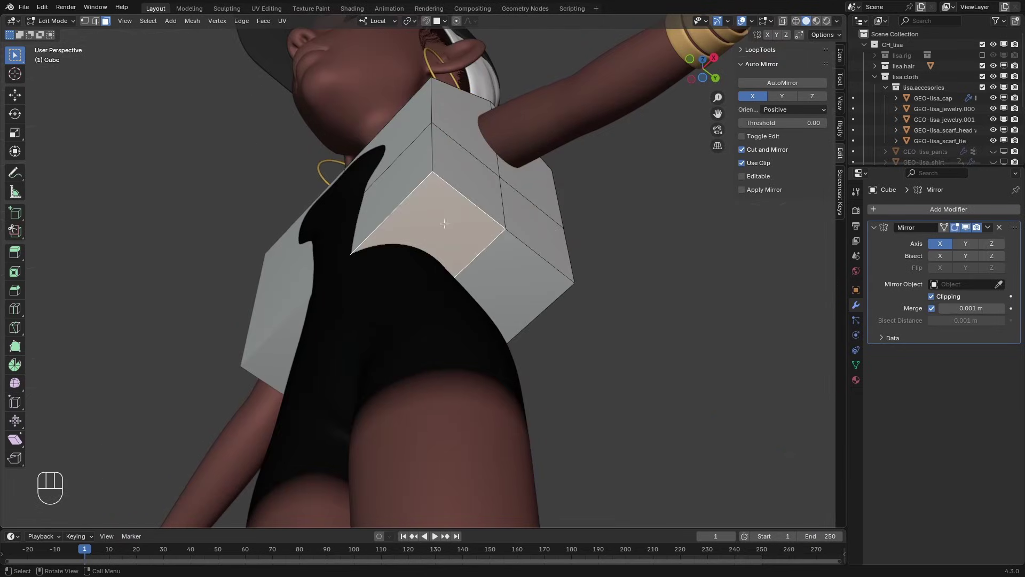
{"action": "left_click", "coordinate": [509, 273], "text": "shift"}
{"action": "key", "text": "x"}
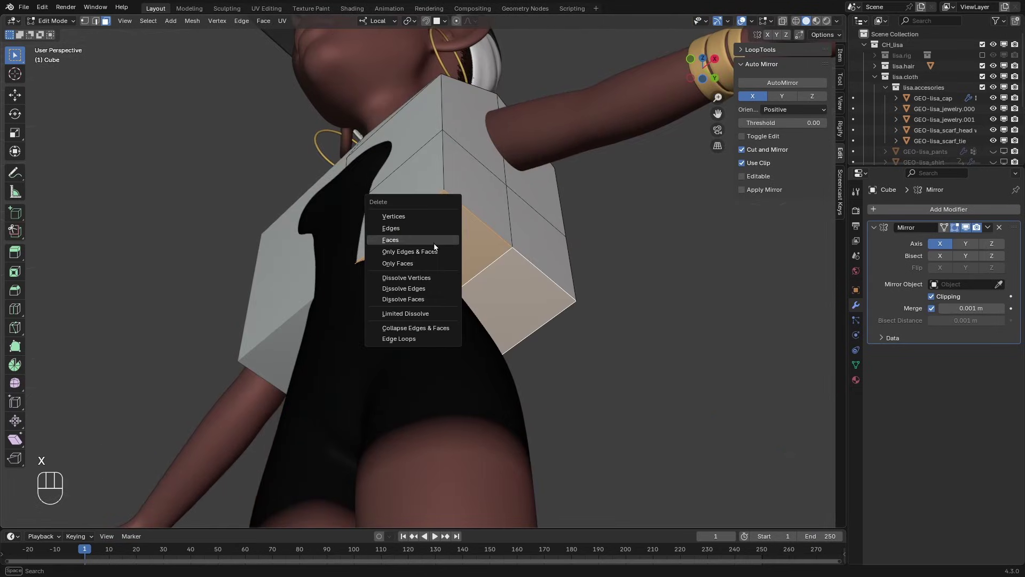
{"action": "left_click", "coordinate": [433, 237]}
Round the open bottom edge loop with the LoopTools Circle operation.
{"action": "middle_click_drag", "start_coordinate": [434, 239], "coordinate": [427, 262]}
{"action": "key", "text": "2"}
{"action": "left_click", "coordinate": [427, 261]}
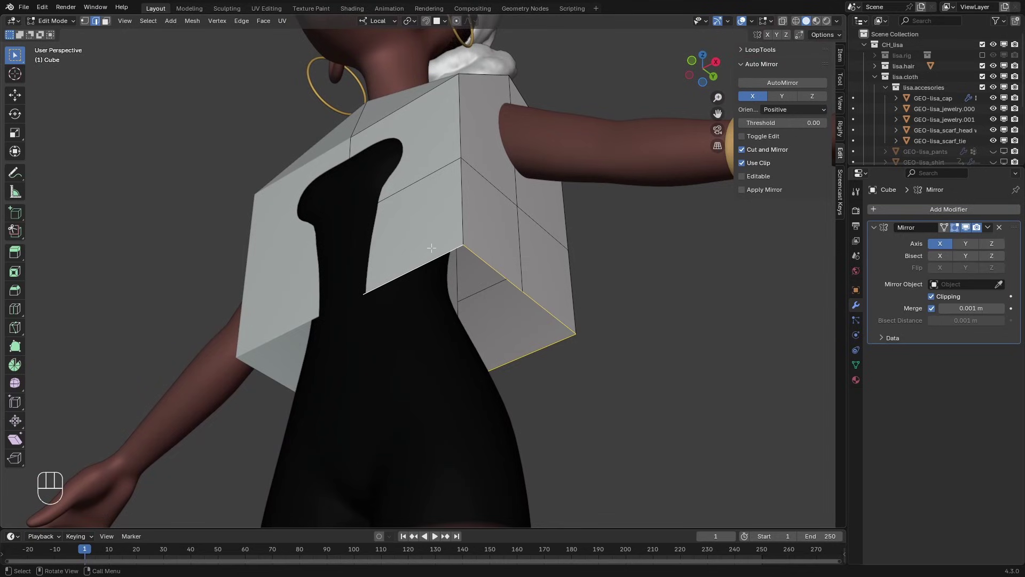
{"action": "right_click", "coordinate": [417, 161]}
{"action": "mouse_move", "coordinate": [409, 148]}
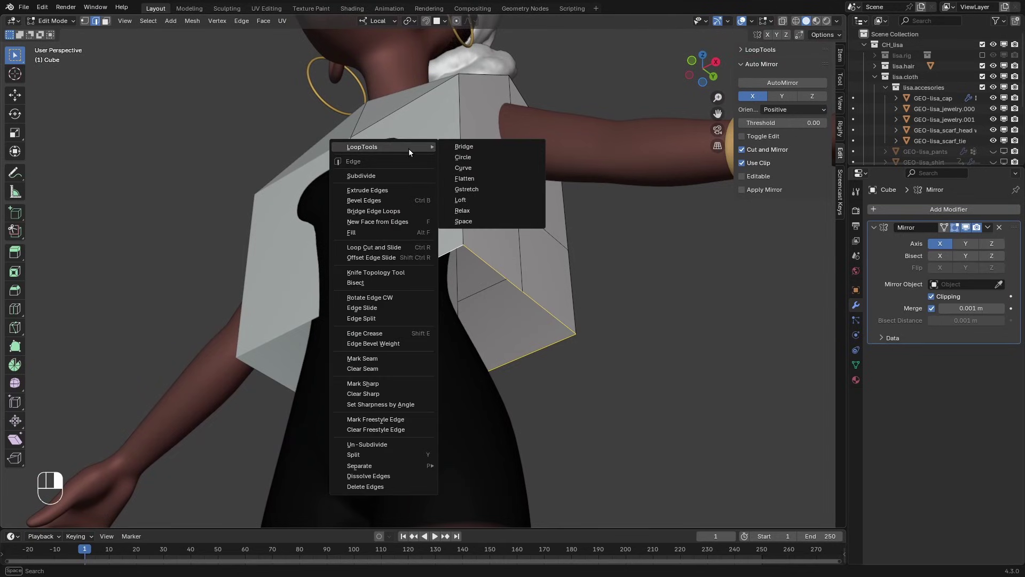
{"action": "left_click", "coordinate": [455, 157]}
Scale the bottom edge loop down to about 0.88 and shift it slightly inward along X.
{"action": "middle_click_drag", "start_coordinate": [455, 159], "coordinate": [588, 301]}
{"action": "key", "text": "s"}
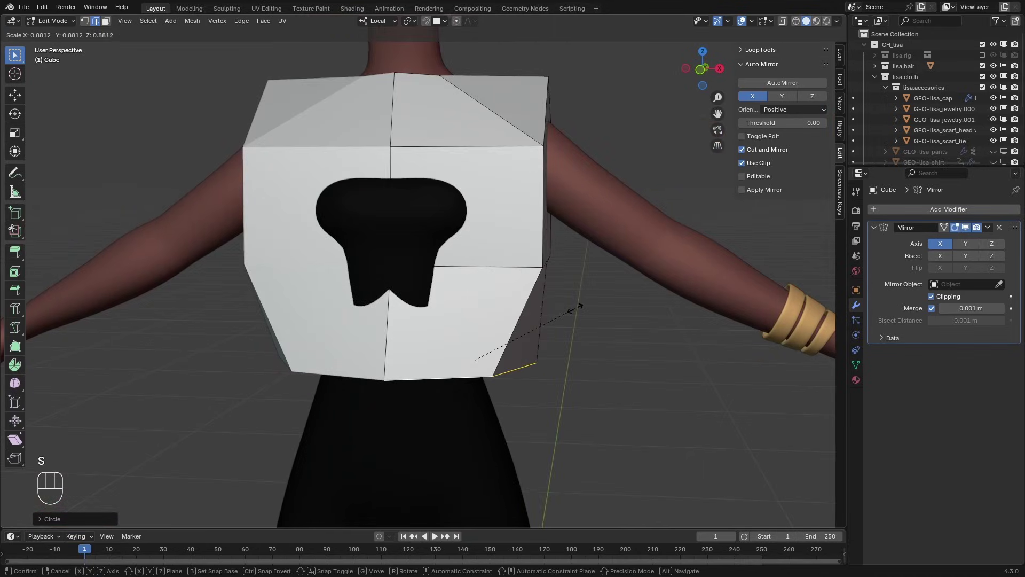
{"action": "left_click", "coordinate": [576, 308]}
{"action": "key", "text": "KP_1"}
{"action": "key", "text": "g"}
{"action": "key", "text": "x"}
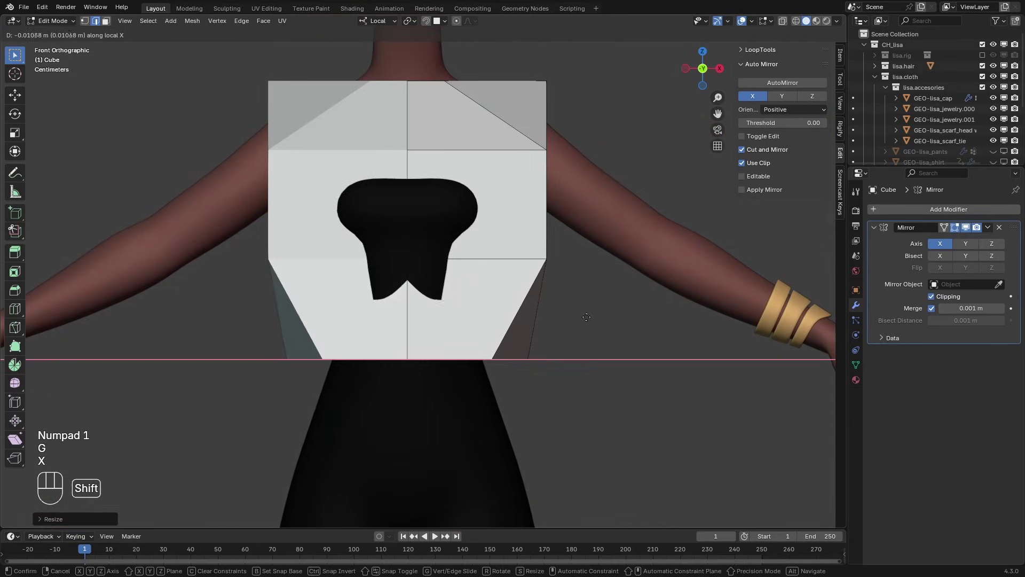
{"action": "left_click", "coordinate": [566, 302]}
Round the middle horizontal edge loop below the chest with the LoopTools Circle operation.
{"action": "left_click_drag", "start_coordinate": [499, 266], "coordinate": [463, 278], "text": "alt"}
{"action": "left_click", "coordinate": [463, 279], "text": "alt"}
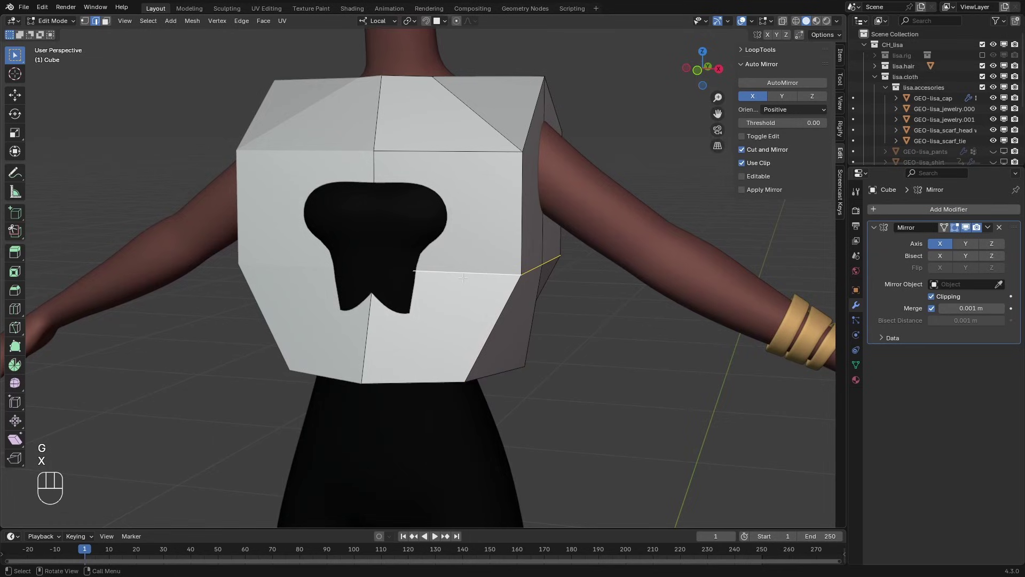
{"action": "right_click", "coordinate": [462, 266]}
{"action": "mouse_move", "coordinate": [452, 227]}
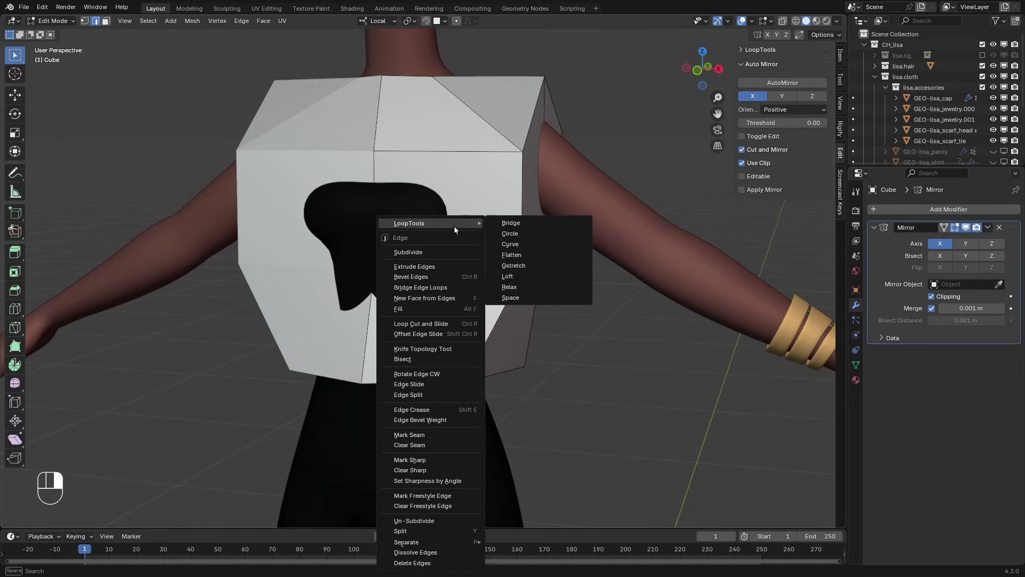
{"action": "left_click", "coordinate": [511, 235]}
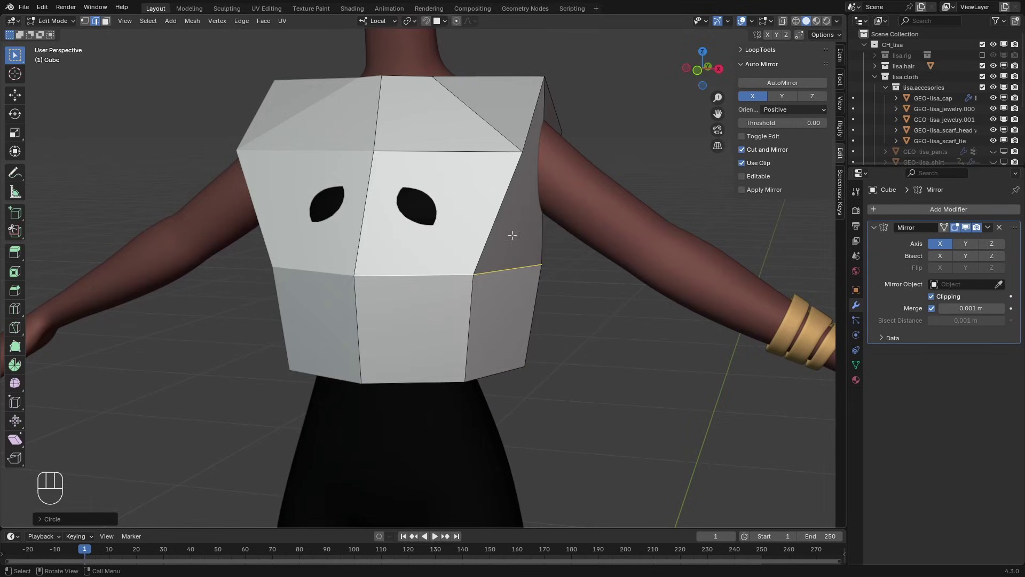
Shift the middle horizontal loop about 0.007 m inward along X.
{"action": "middle_click_drag", "start_coordinate": [513, 235], "coordinate": [533, 270]}
{"action": "key", "text": "g"}
{"action": "key", "text": "x"}
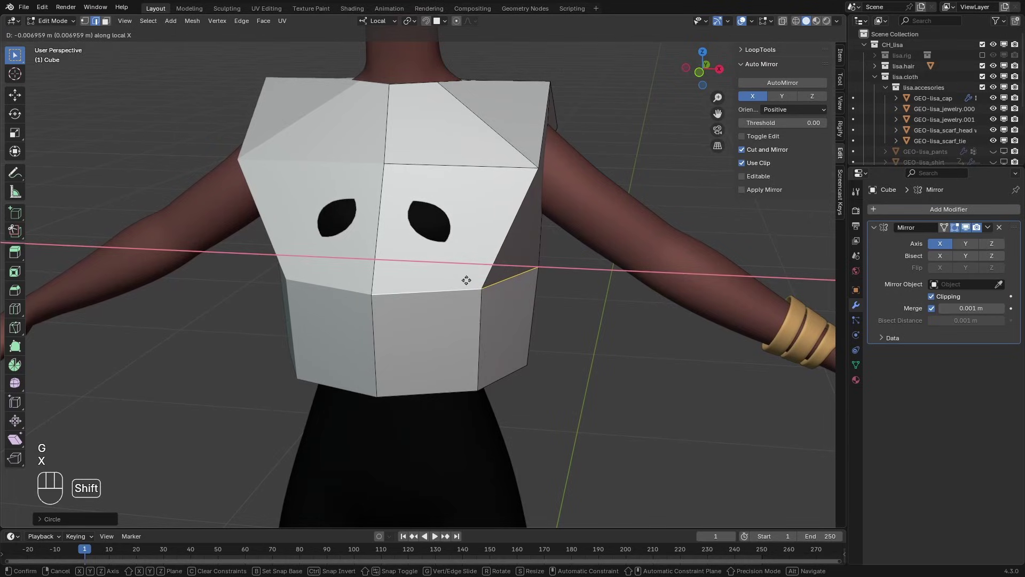
{"action": "left_click", "coordinate": [466, 279]}
Move the outer front chest vertex about 0.042 m inward along X.
{"action": "left_click_drag", "start_coordinate": [466, 279], "coordinate": [460, 302], "text": "alt"}
{"action": "key", "text": "1"}
{"action": "left_click", "coordinate": [526, 205]}
{"action": "key", "text": "g"}
{"action": "key", "text": "x"}
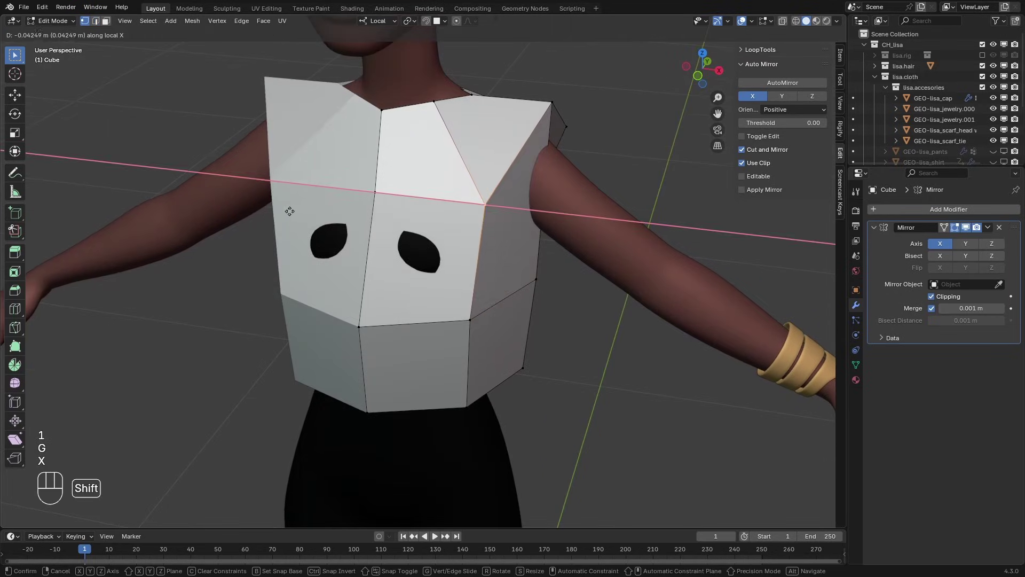
{"action": "left_click", "coordinate": [288, 210]}
Move the matching outer vertex on the upper back inward along X.
{"action": "left_click_drag", "start_coordinate": [527, 176], "coordinate": [474, 259], "text": "alt"}
{"action": "key", "text": "Escape"}
{"action": "left_click", "coordinate": [346, 201]}
{"action": "key", "text": "g"}
{"action": "key", "text": "x"}
{"action": "left_click", "coordinate": [433, 174]}
Round the neckline edge loop with the LoopTools Circle operation.
{"action": "middle_click_drag", "start_coordinate": [474, 259], "coordinate": [434, 185], "text": "ctrl+alt"}
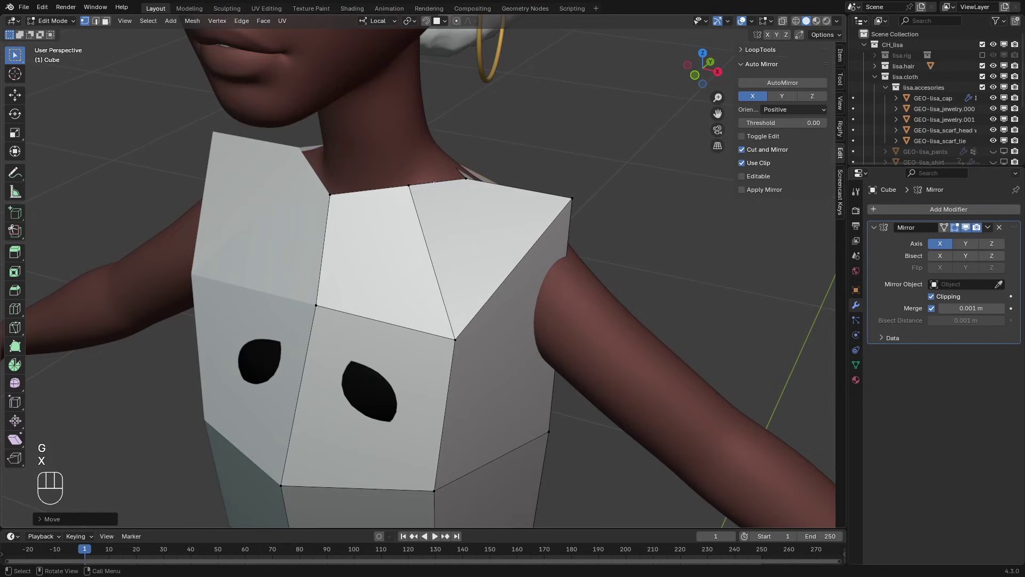
{"action": "left_click", "coordinate": [428, 181], "text": "alt"}
{"action": "right_click", "coordinate": [428, 181]}
{"action": "mouse_move", "coordinate": [428, 182]}
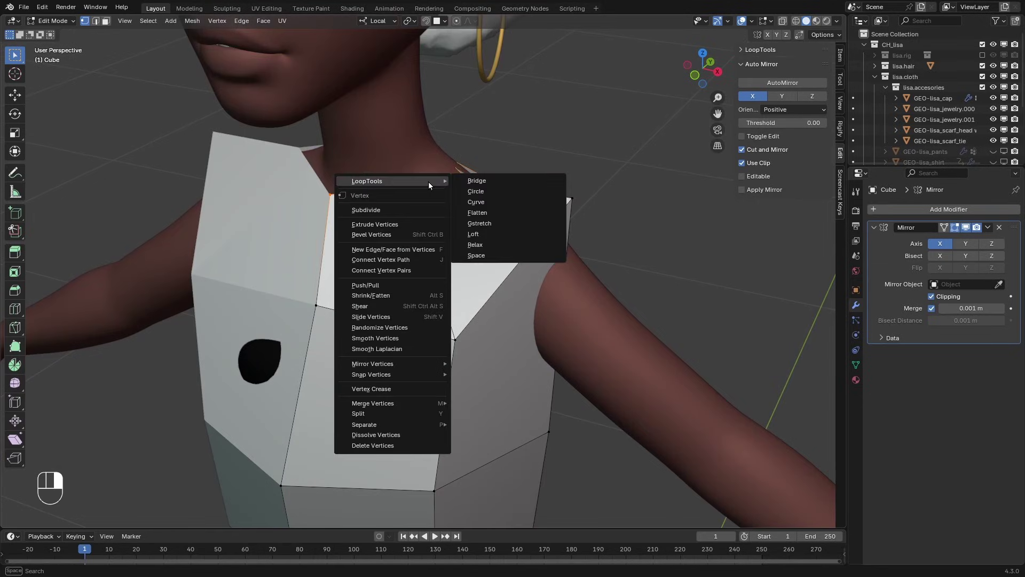
{"action": "left_click", "coordinate": [466, 191]}
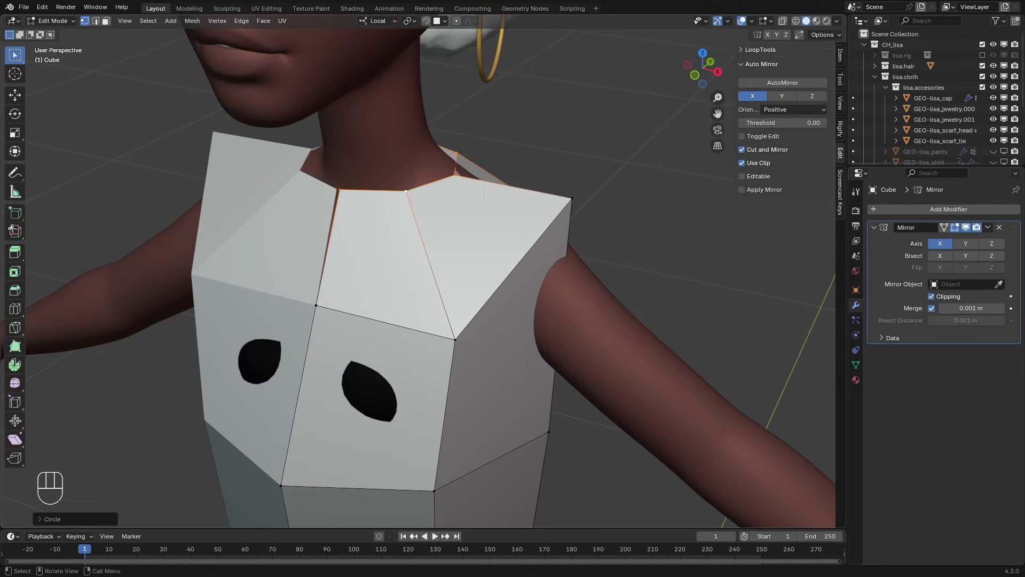
Tilt the neckline loop so its front sits lower than its back, and shift it slightly to fit around the neck.
{"action": "key", "text": "g"}
{"action": "key", "text": "x"}
{"action": "key", "text": "KP_3"}
{"action": "key", "text": "r"}
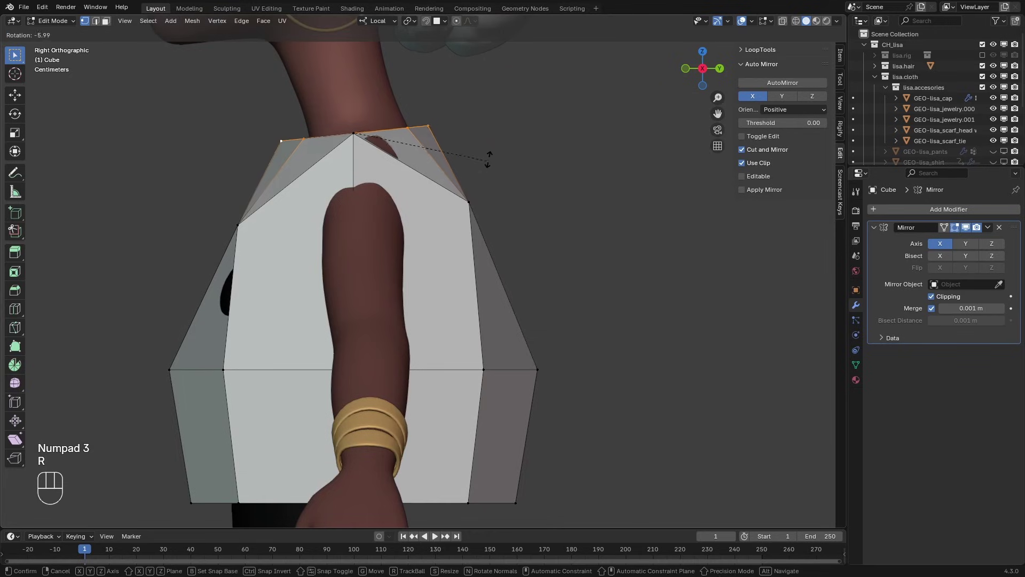
{"action": "left_click", "coordinate": [494, 148]}
{"action": "key", "text": "g"}
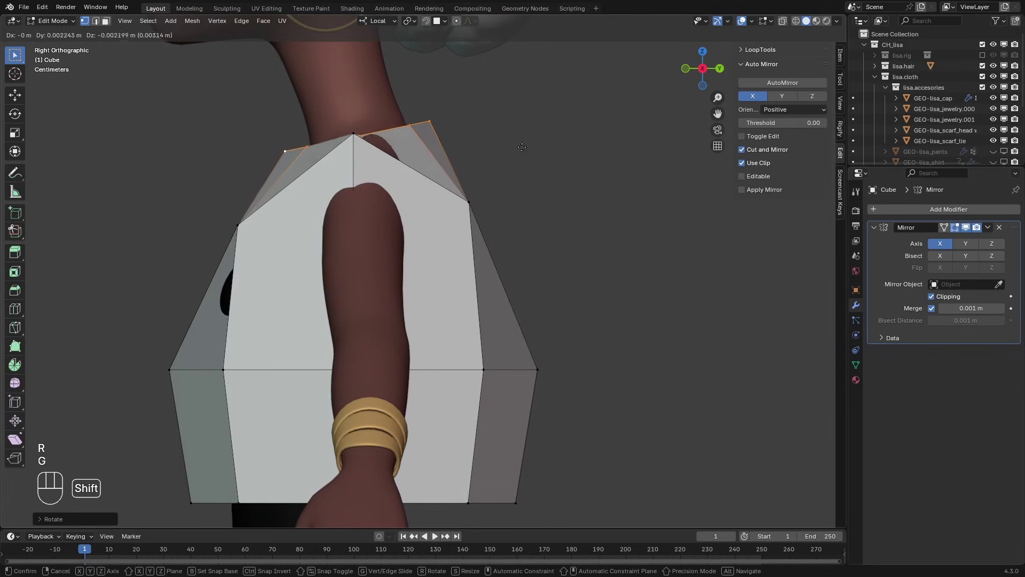
{"action": "left_click", "coordinate": [460, 132]}
Lower the outer shoulder vertex along Z onto the top of the arm.
{"action": "left_click_drag", "start_coordinate": [460, 132], "coordinate": [462, 159], "text": "alt"}
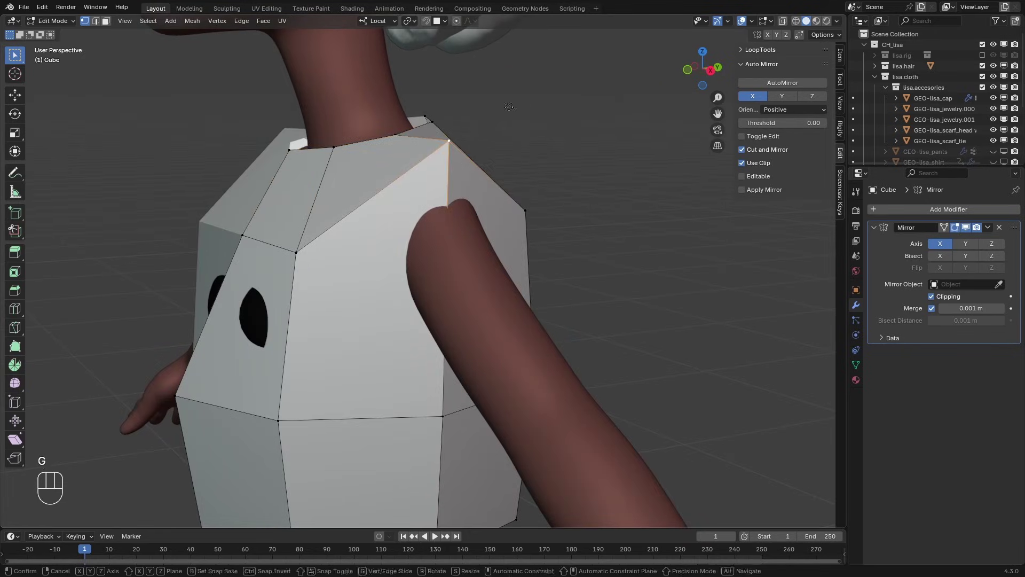
{"action": "key", "text": "g"}
{"action": "key", "text": "z"}
{"action": "left_click", "coordinate": [452, 451]}
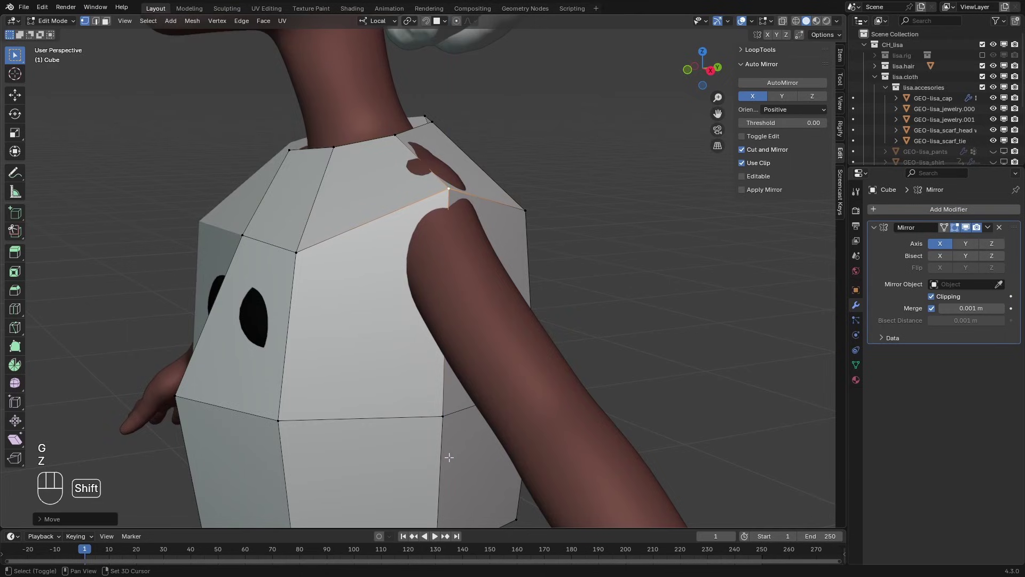
Move the lower front centre edge about 0.03 m back toward the body along Y.
{"action": "scroll", "coordinate": [366, 288], "scroll_direction": "down", "scroll_amount": 3}
{"action": "left_click", "coordinate": [304, 340]}
{"action": "left_click_drag", "start_coordinate": [303, 339], "coordinate": [308, 358], "text": "alt"}
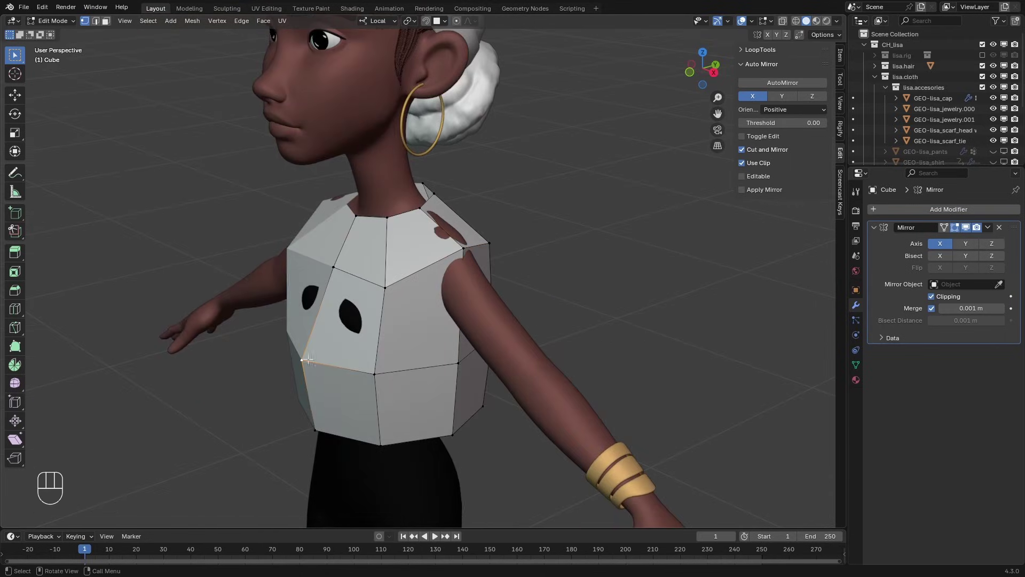
{"action": "middle_click_drag", "start_coordinate": [316, 394], "coordinate": [371, 363]}
{"action": "key", "text": "g"}
{"action": "key", "text": "y"}
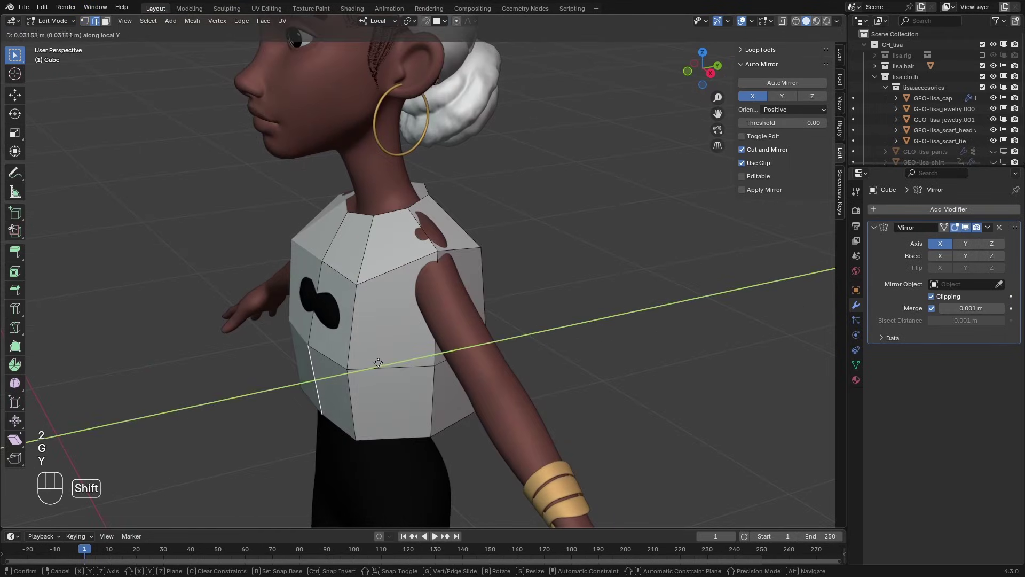
{"action": "left_click", "coordinate": [377, 363]}
Extrude the bottom edge loop straight down along Z to the hips and scale the new hem outward.
{"action": "scroll", "coordinate": [377, 363], "scroll_direction": "down", "scroll_amount": 2}
{"action": "left_click_drag", "start_coordinate": [376, 364], "coordinate": [412, 288], "text": "alt"}
{"action": "left_click_drag", "start_coordinate": [412, 288], "coordinate": [410, 278], "text": "ctrl+alt"}
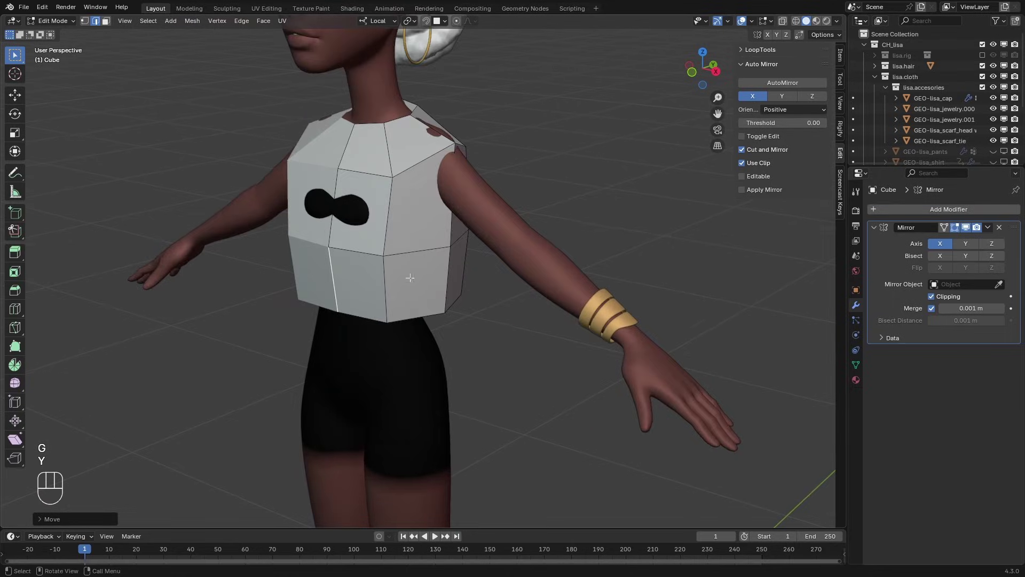
{"action": "left_click", "coordinate": [441, 310]}
{"action": "key", "text": "KP_1"}
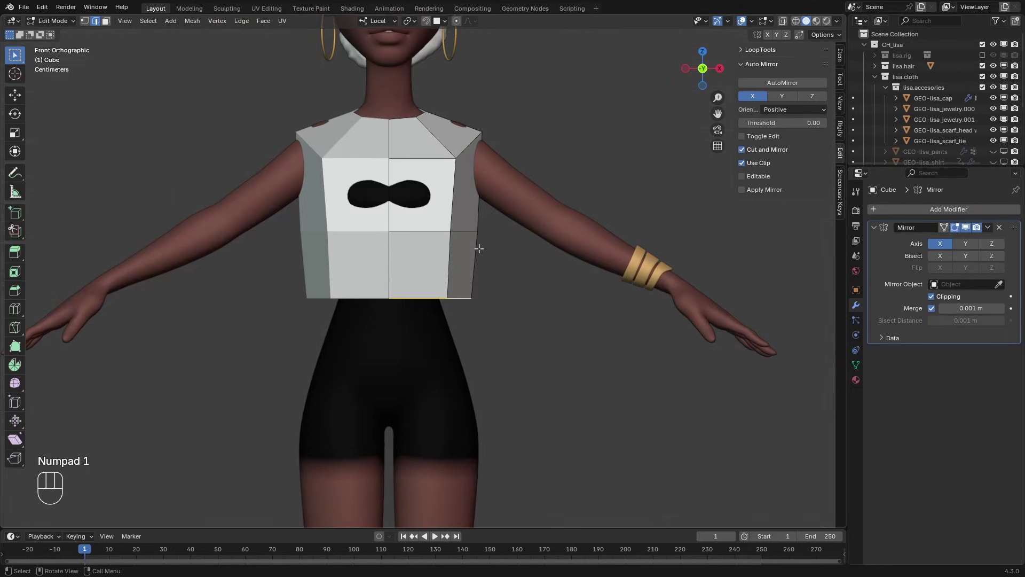
{"action": "key", "text": "e"}
{"action": "key", "text": "z"}
{"action": "left_click", "coordinate": [486, 363]}
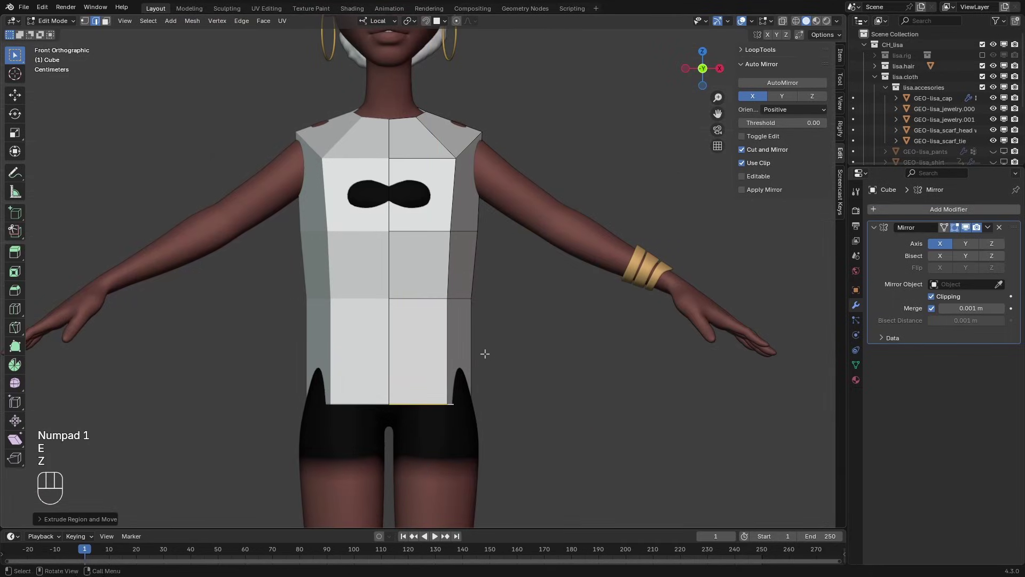
{"action": "key", "text": "s"}
{"action": "left_click", "coordinate": [523, 360]}
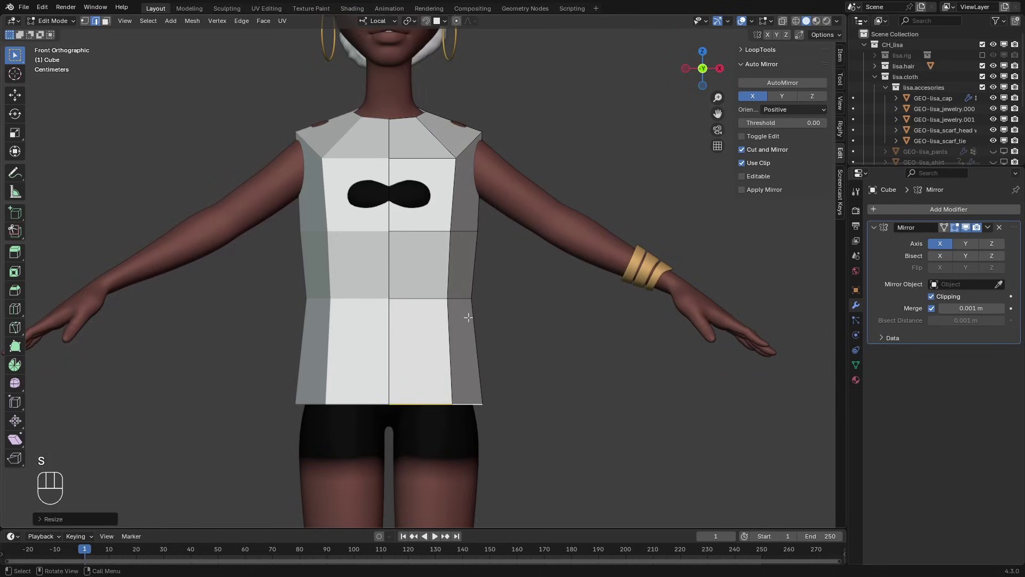
Scale the waist loop above the new hem up by about 1.1.
{"action": "left_click", "coordinate": [464, 298]}
{"action": "key", "text": "s"}
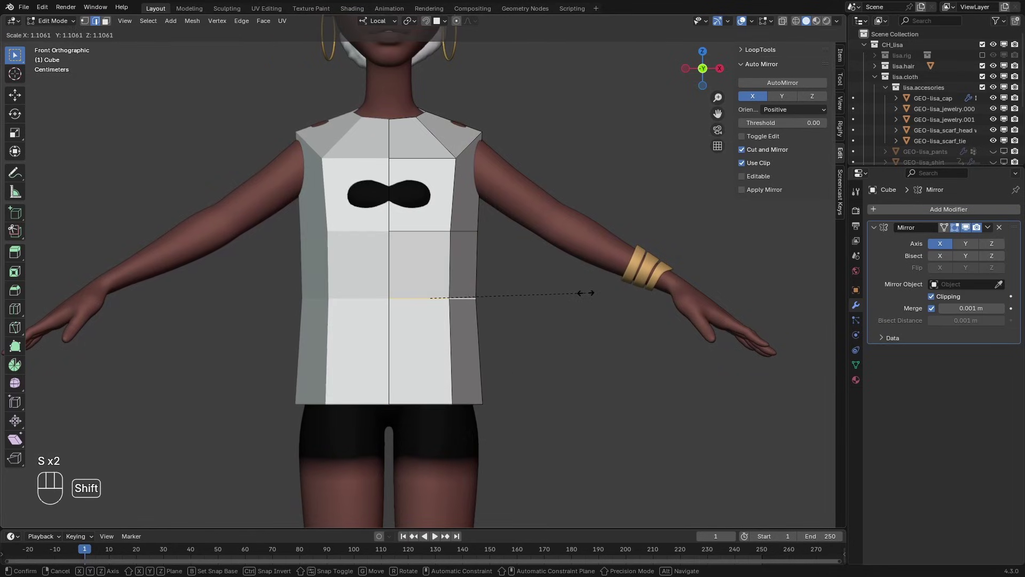
{"action": "left_click", "coordinate": [593, 298]}
Narrow the waist loop along Y and shift it toward the front of the body.
{"action": "middle_click_drag", "start_coordinate": [568, 300], "coordinate": [474, 306]}
{"action": "key", "text": "KP_3"}
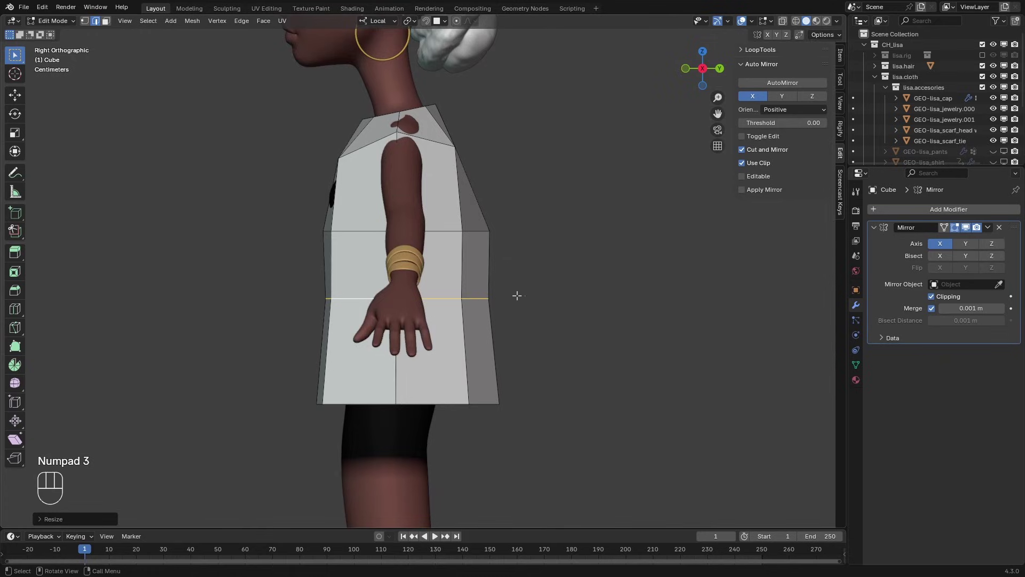
{"action": "key", "text": "s"}
{"action": "key", "text": "y"}
{"action": "left_click", "coordinate": [493, 310]}
{"action": "key", "text": "g"}
{"action": "key", "text": "y"}
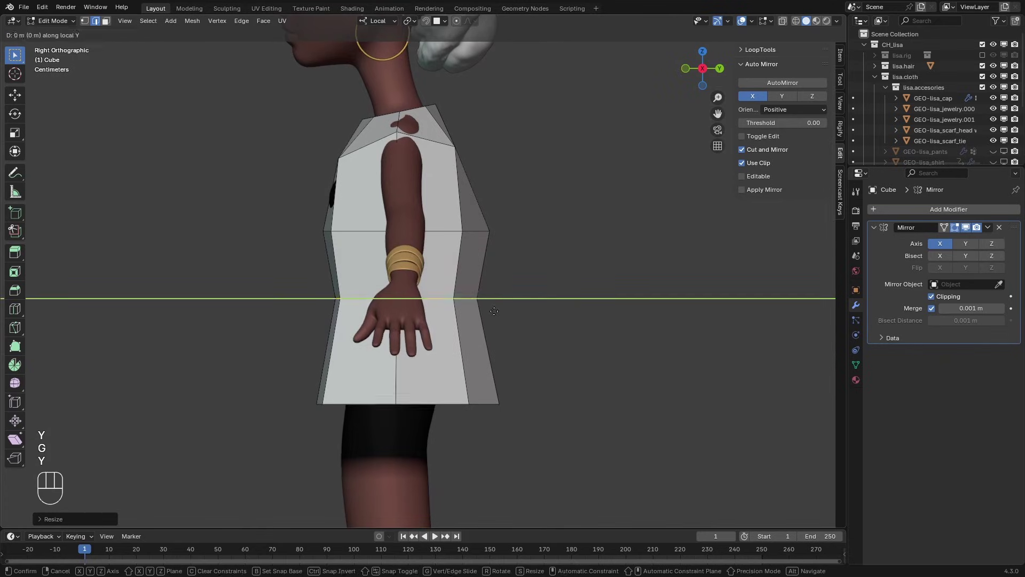
{"action": "left_click", "coordinate": [494, 231]}
Narrow the loop below the chest along Y and move it forward to line up with the waist.
{"action": "key", "text": "s"}
{"action": "key", "text": "y"}
{"action": "key", "text": "y"}
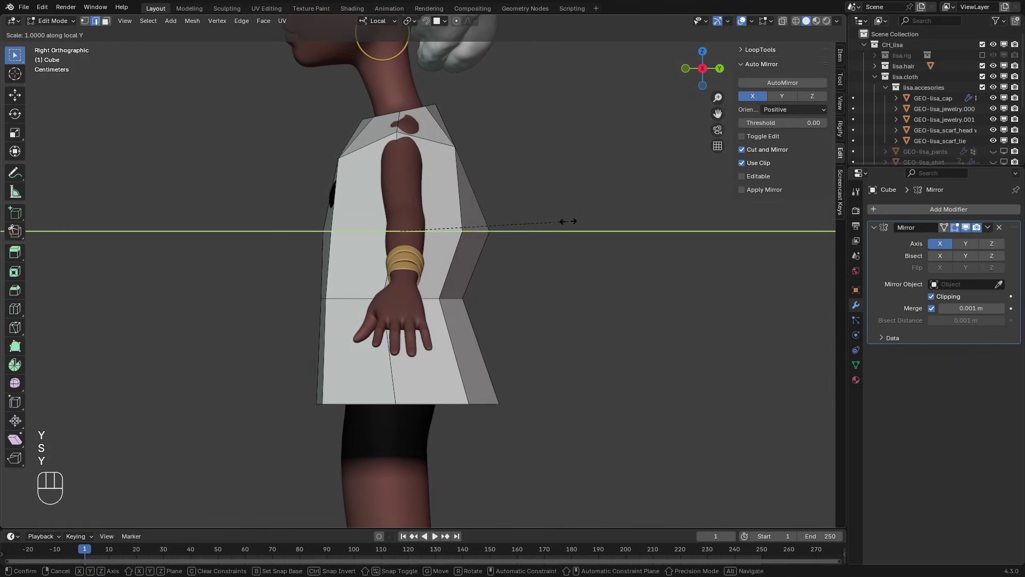
{"action": "key", "text": "shift"}
{"action": "left_click", "coordinate": [437, 241]}
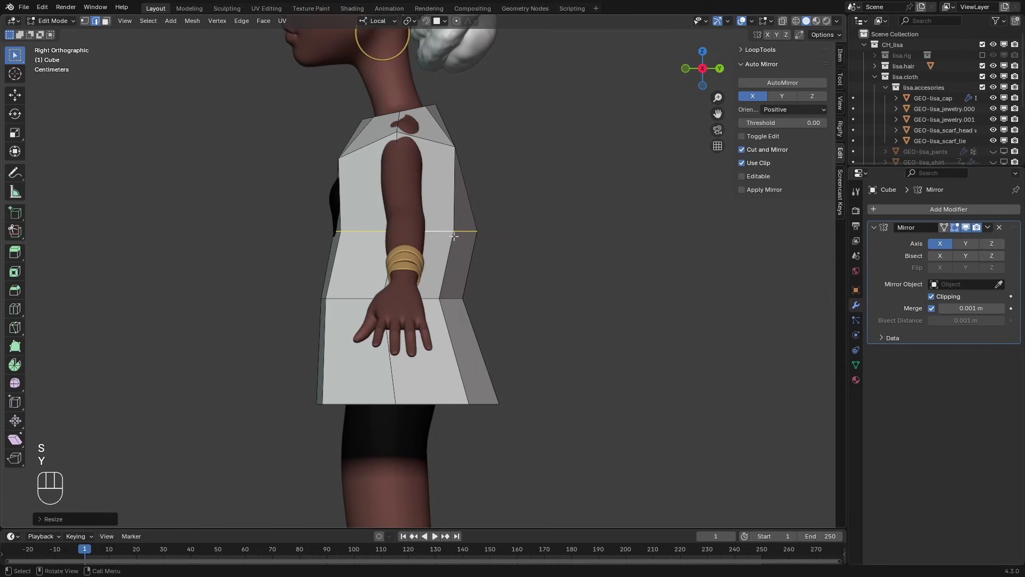
{"action": "key", "text": "g"}
{"action": "key", "text": "y"}
{"action": "left_click", "coordinate": [413, 237]}
Narrow the hem loop along Y and move it forward by about 0.01 m.
{"action": "left_click", "coordinate": [446, 404], "text": "alt"}
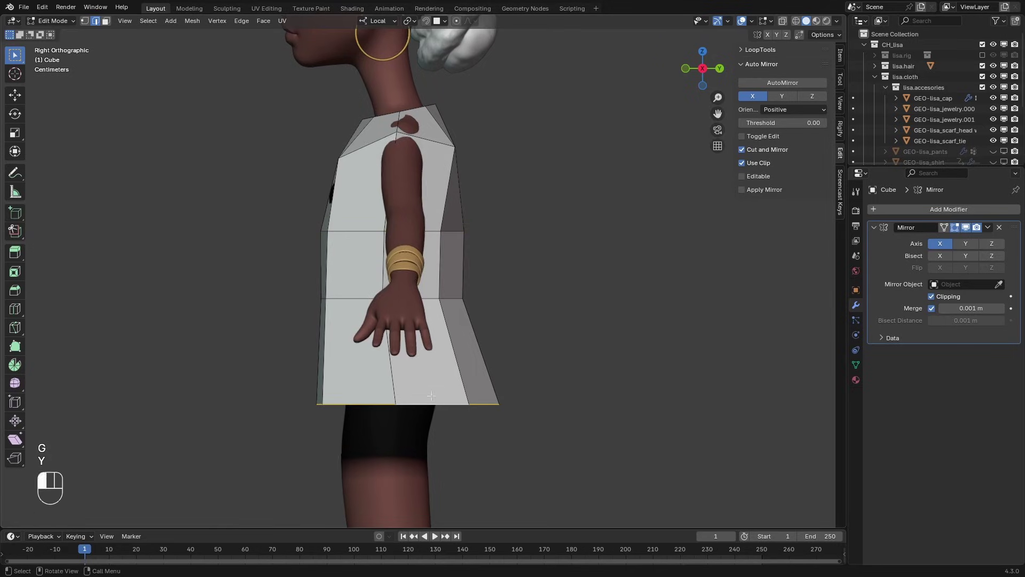
{"action": "key", "text": "s"}
{"action": "key", "text": "y"}
{"action": "left_click", "coordinate": [526, 373]}
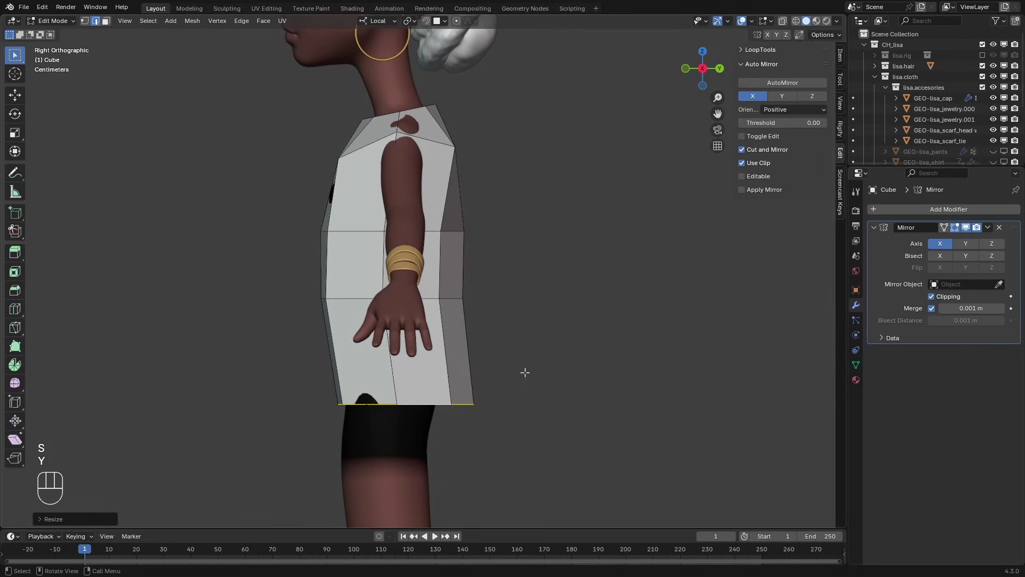
{"action": "key", "text": "g"}
{"action": "key", "text": "x"}
{"action": "key", "text": "Escape"}
{"action": "key", "text": "g"}
{"action": "key", "text": "y"}
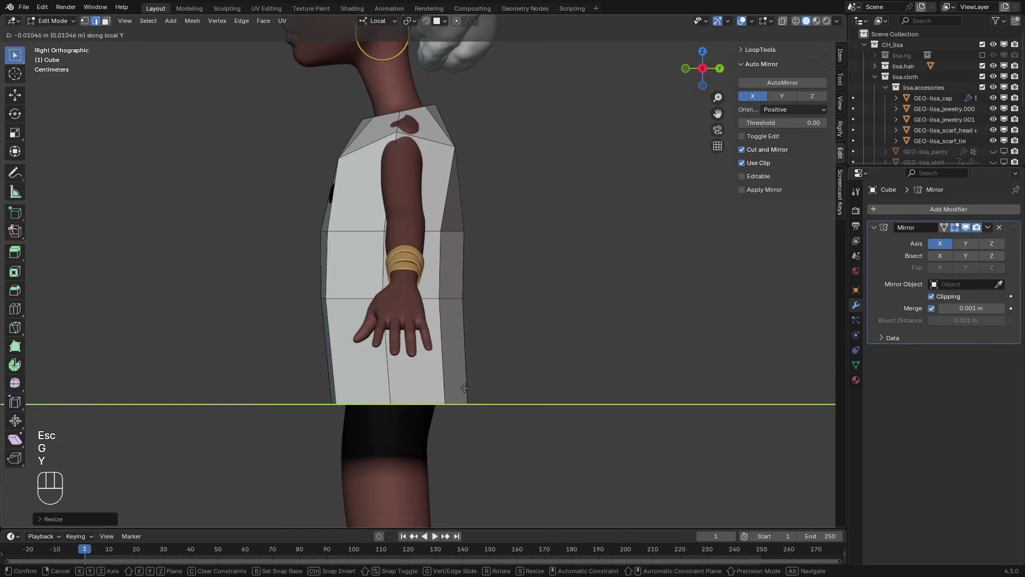
{"action": "left_click", "coordinate": [456, 389]}
Move the outer upper back vertex slightly forward along Y.
{"action": "scroll", "coordinate": [370, 215], "scroll_direction": "down", "scroll_amount": 1}
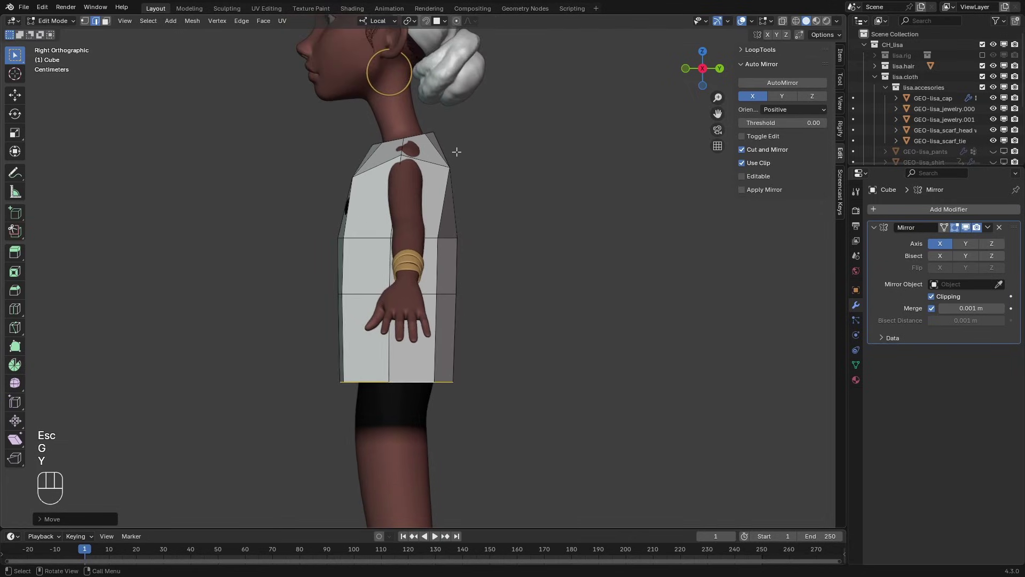
{"action": "scroll", "coordinate": [457, 152], "scroll_direction": "up", "scroll_amount": 2}
{"action": "key", "text": "1"}
{"action": "left_click", "coordinate": [460, 122]}
{"action": "key", "text": "g"}
{"action": "key", "text": "x"}
{"action": "key", "text": "Escape"}
{"action": "key", "text": "g"}
{"action": "key", "text": "y"}
{"action": "left_click", "coordinate": [448, 124]}
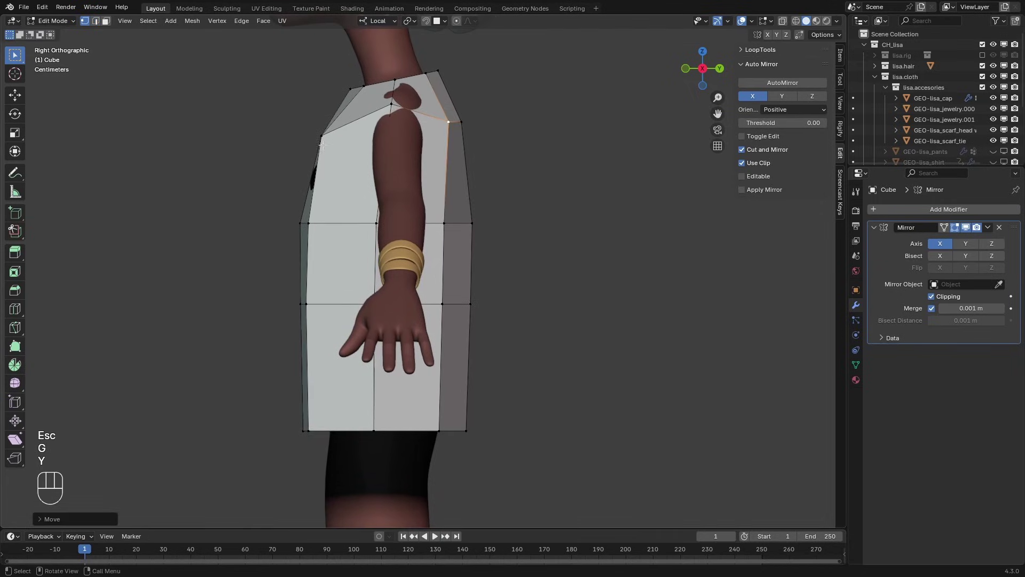
Move the outer front chest vertex slightly backward along Y.
{"action": "left_click", "coordinate": [322, 141]}
{"action": "key", "text": "g"}
{"action": "key", "text": "y"}
{"action": "left_click", "coordinate": [353, 140]}
Extrude the upper side faces around the arm outward into a sleeve and move its end down along the arm.
{"action": "left_click_drag", "start_coordinate": [353, 144], "coordinate": [438, 176], "text": "alt"}
{"action": "key", "text": "3"}
{"action": "left_click", "coordinate": [439, 201]}
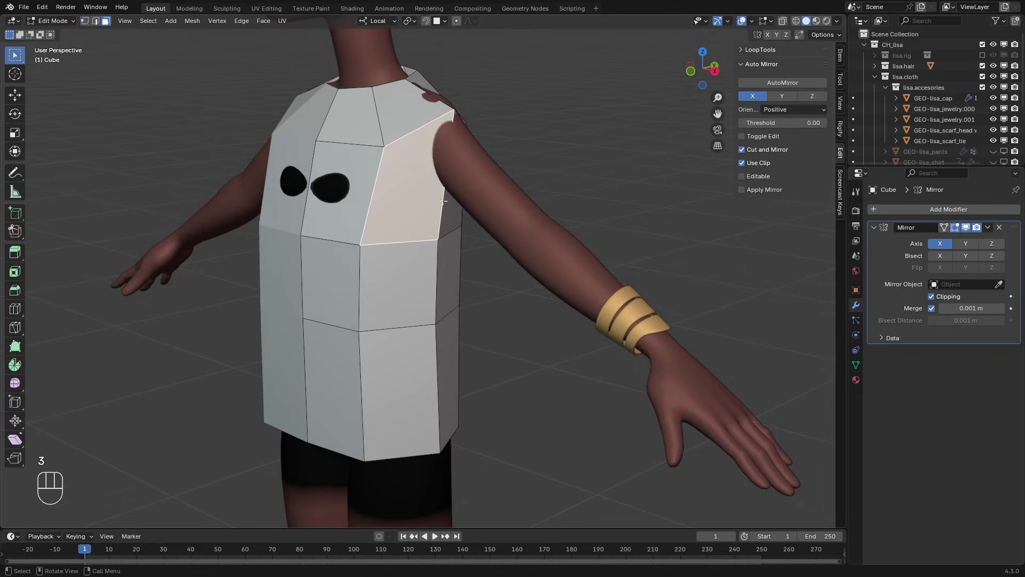
{"action": "middle_click_drag", "start_coordinate": [443, 202], "coordinate": [435, 171]}
{"action": "left_click", "coordinate": [435, 177], "text": "shift"}
{"action": "key", "text": "KP_1"}
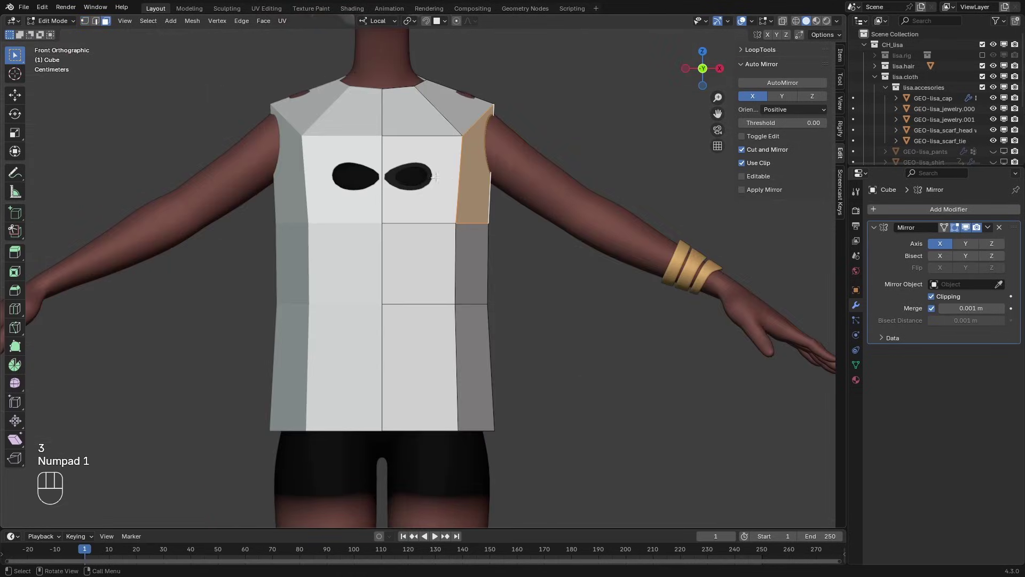
{"action": "scroll", "coordinate": [437, 182], "scroll_direction": "up", "scroll_amount": 2}
{"action": "key", "text": "e"}
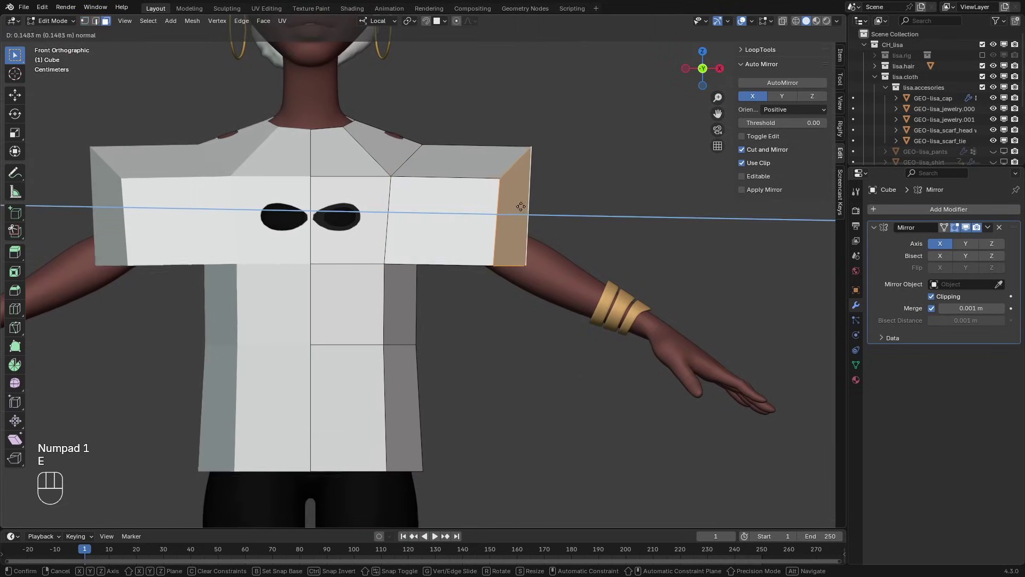
{"action": "key", "text": "g"}
{"action": "left_click", "coordinate": [516, 264]}
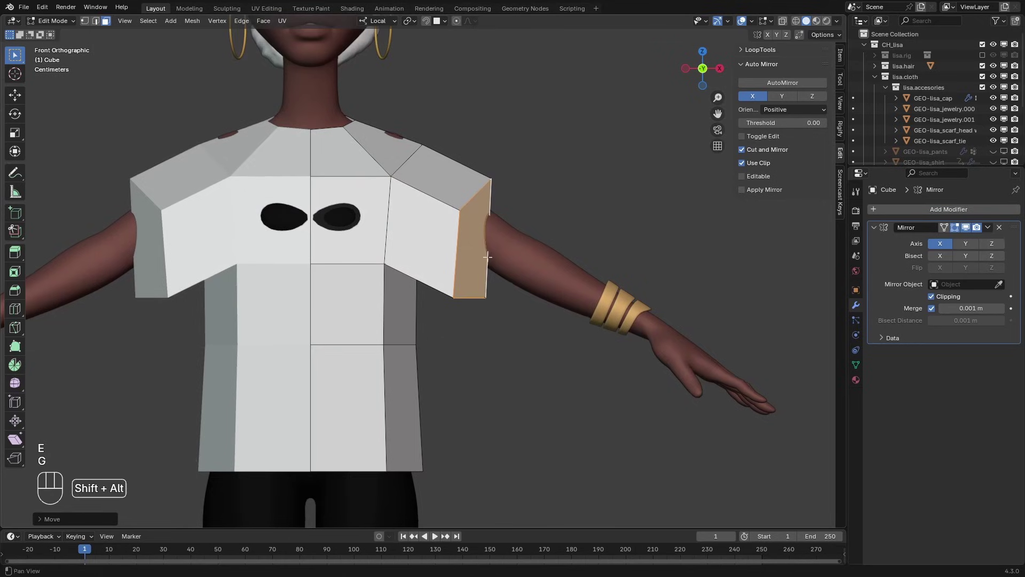
Rotate the sleeve's end faces to match the arm's slope and reposition them along the arm.
{"action": "scroll", "coordinate": [534, 213], "scroll_direction": "up", "scroll_amount": 3}
{"action": "key", "text": "r"}
{"action": "left_click", "coordinate": [587, 206]}
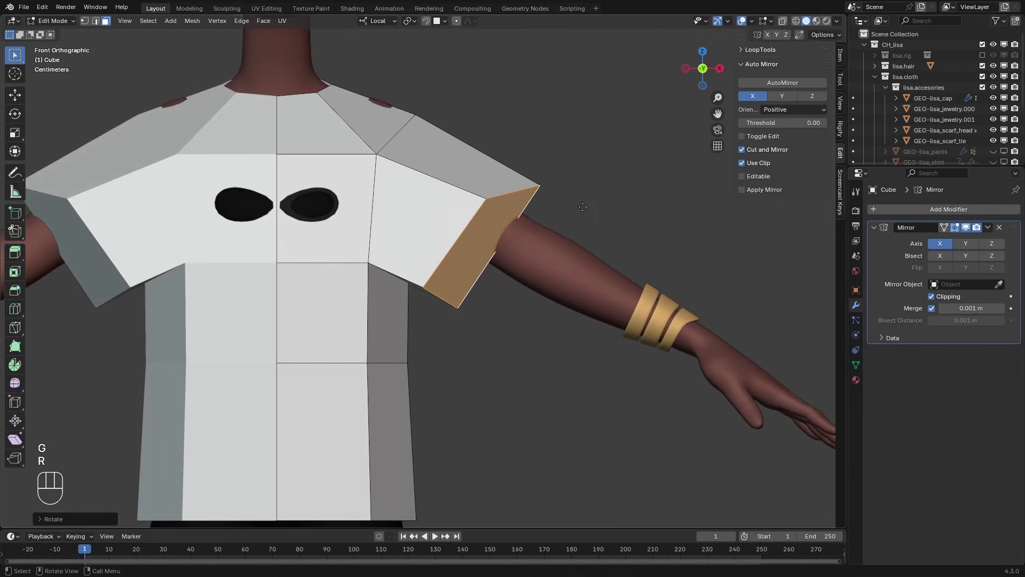
{"action": "key", "text": "g"}
{"action": "left_click", "coordinate": [594, 206]}
Delete the end faces of the sleeve to open it around the arm.
{"action": "left_click_drag", "start_coordinate": [593, 206], "coordinate": [502, 201], "text": "alt"}
{"action": "key", "text": "x"}
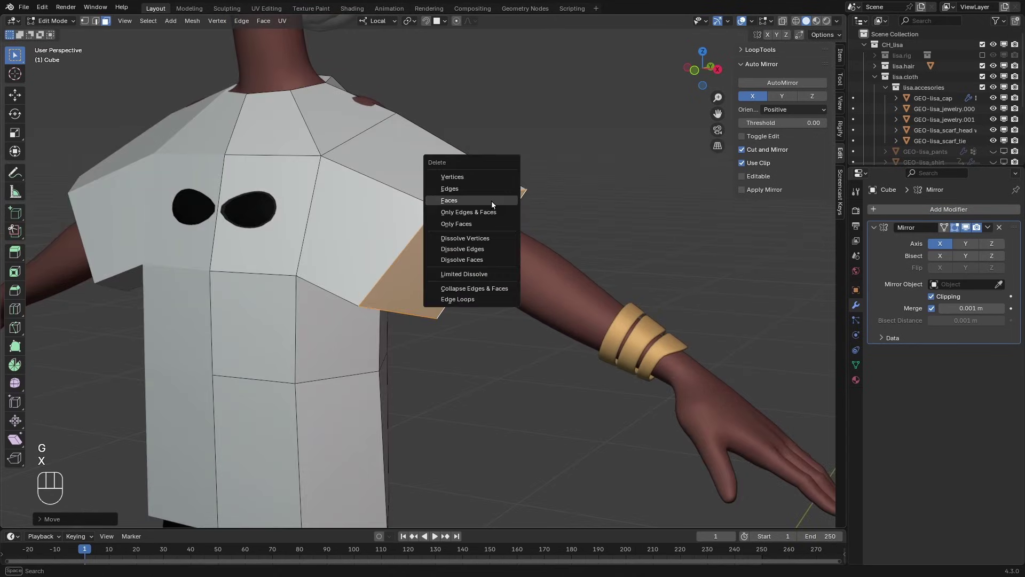
{"action": "left_click", "coordinate": [492, 200]}
Round the sleeve opening's edge loop with the LoopTools Circle operation.
{"action": "middle_click_drag", "start_coordinate": [491, 200], "coordinate": [479, 180]}
{"action": "key", "text": "2"}
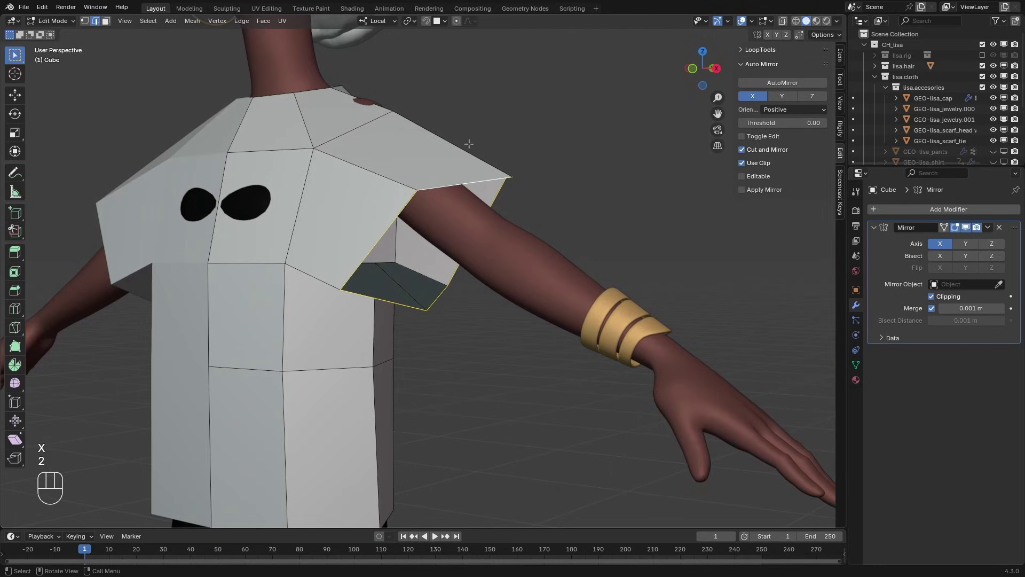
{"action": "key", "text": "ctrl+e"}
{"action": "mouse_move", "coordinate": [481, 118]}
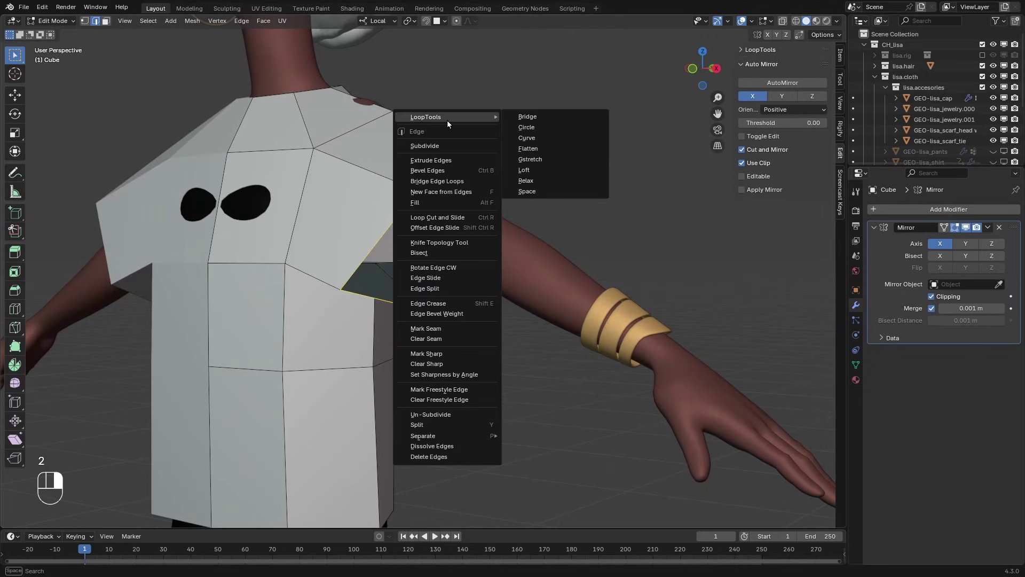
{"action": "left_click", "coordinate": [517, 124]}
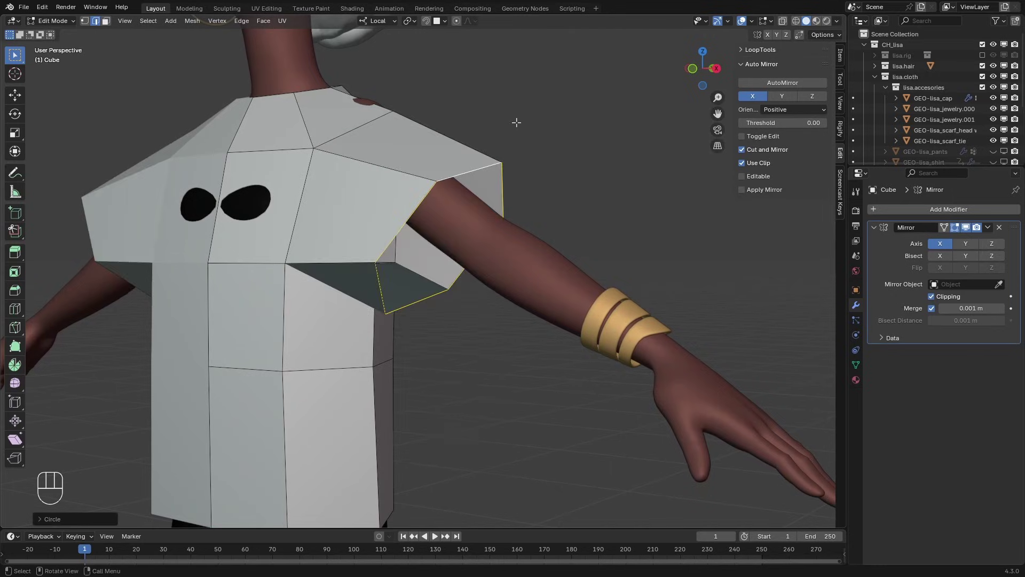
Trackball-rotate and scale the sleeve opening, and move it farther down the arm to lengthen the sleeve.
{"action": "key", "text": "KP_1"}
{"action": "key", "text": "r"}
{"action": "key", "text": "r"}
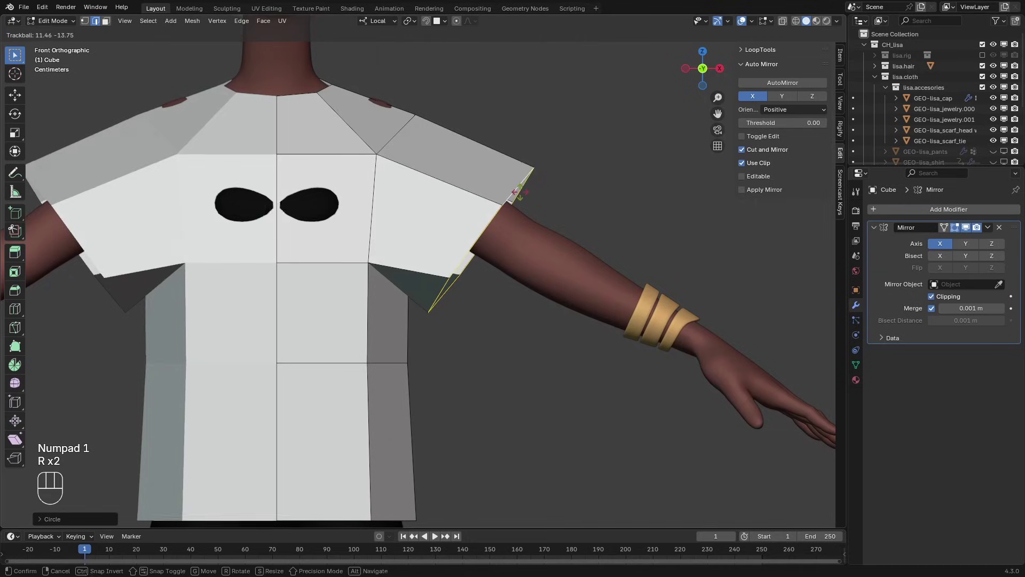
{"action": "left_click", "coordinate": [565, 137]}
{"action": "key", "text": "s"}
{"action": "left_click", "coordinate": [539, 169]}
{"action": "key", "text": "g"}
{"action": "left_click", "coordinate": [611, 204], "text": "shift"}
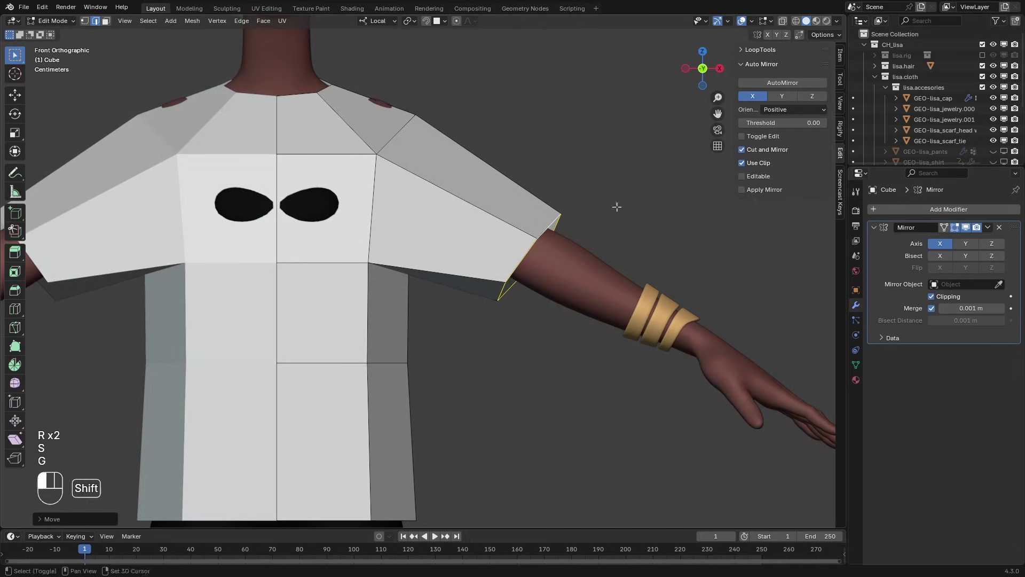
Realign the sleeve opening square to the arm with a free rotation and rescale it.
{"action": "key", "text": "r"}
{"action": "key", "text": "r"}
{"action": "left_click", "coordinate": [550, 193]}
{"action": "key", "text": "s"}
{"action": "left_click", "coordinate": [586, 153]}
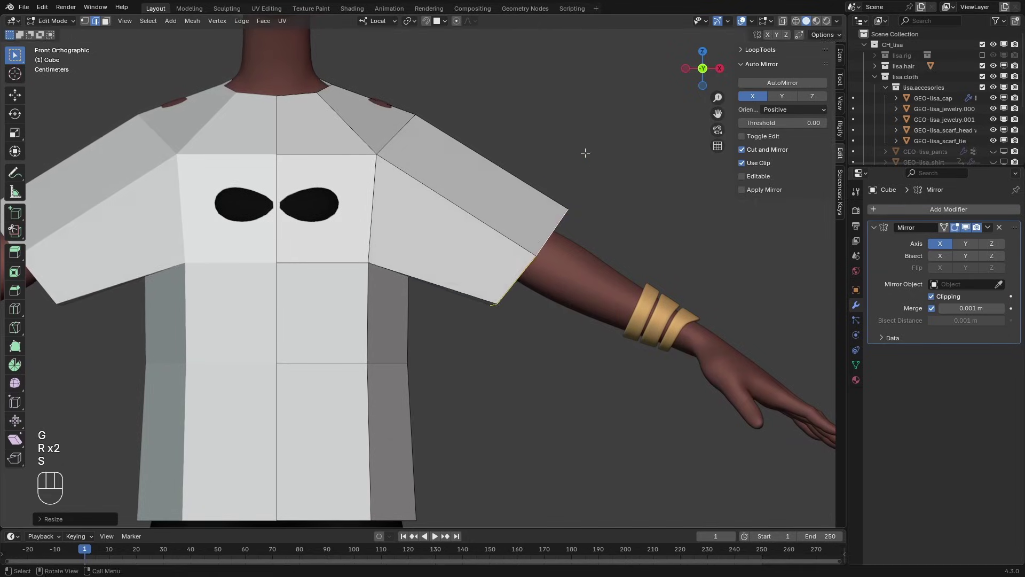
Fine-tune the sleeve opening's rotation and shift it about 0.02 m backward along Y to centre it on the arm.
{"action": "key", "text": "r"}
{"action": "key", "text": "r"}
{"action": "key", "text": "g"}
{"action": "key", "text": "y"}
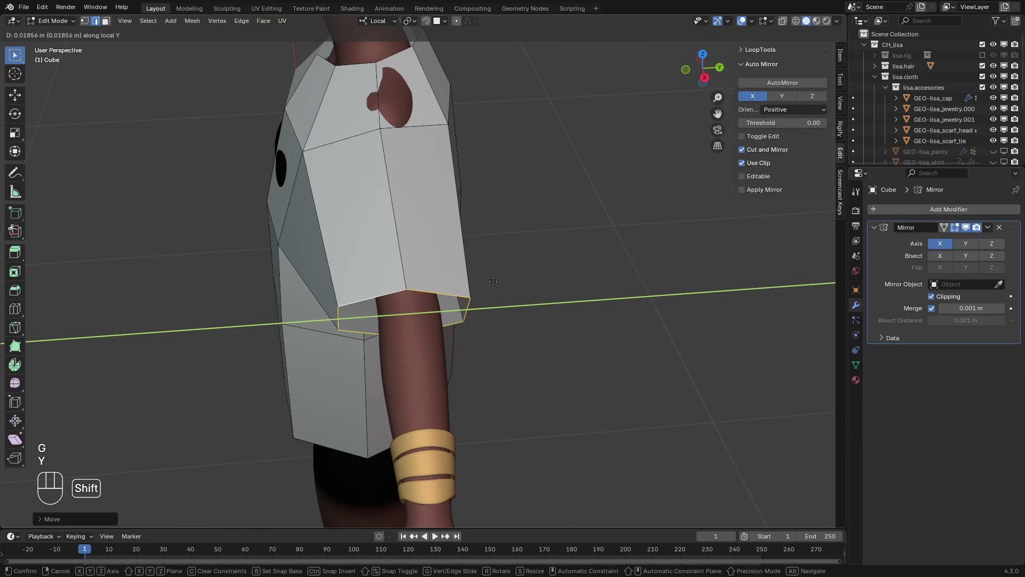
{"action": "left_click", "coordinate": [498, 282], "text": "shift"}
Add a centred vertical loop cut through the front panel beside the shirt's centre line.
{"action": "left_click_drag", "start_coordinate": [288, 260], "coordinate": [362, 251], "text": "alt"}
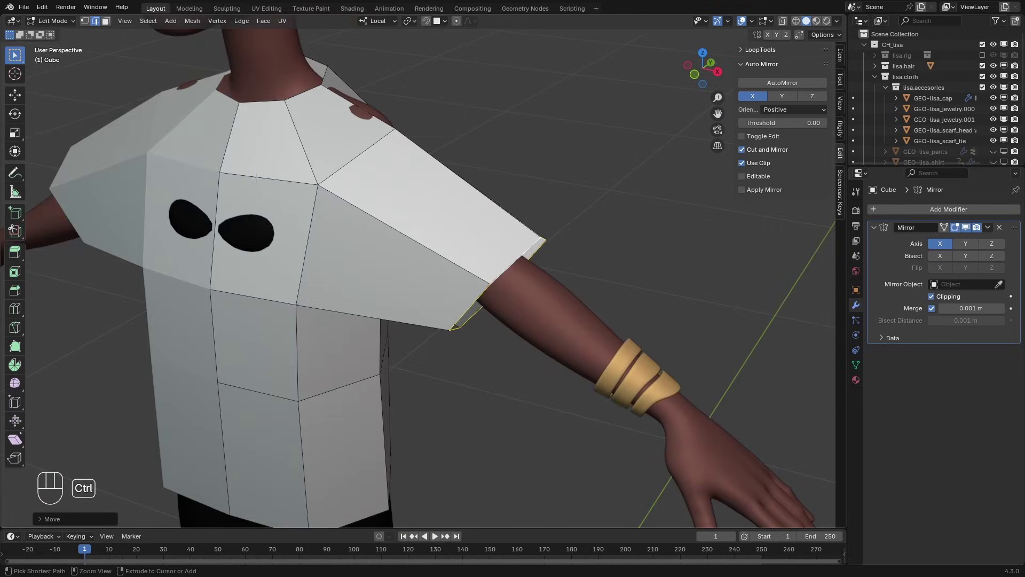
{"action": "key", "text": "ctrl+r"}
{"action": "key", "text": "Escape"}
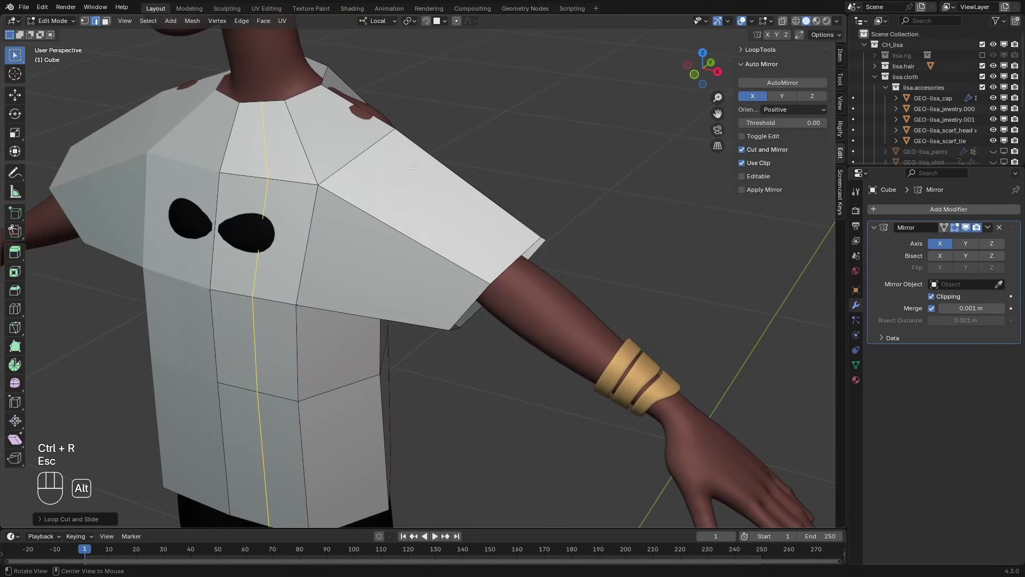
Add centred loop cuts down the back panel beside the centre line and along the shoulder and top of the sleeve.
{"action": "middle_click_drag", "start_coordinate": [255, 177], "coordinate": [536, 156]}
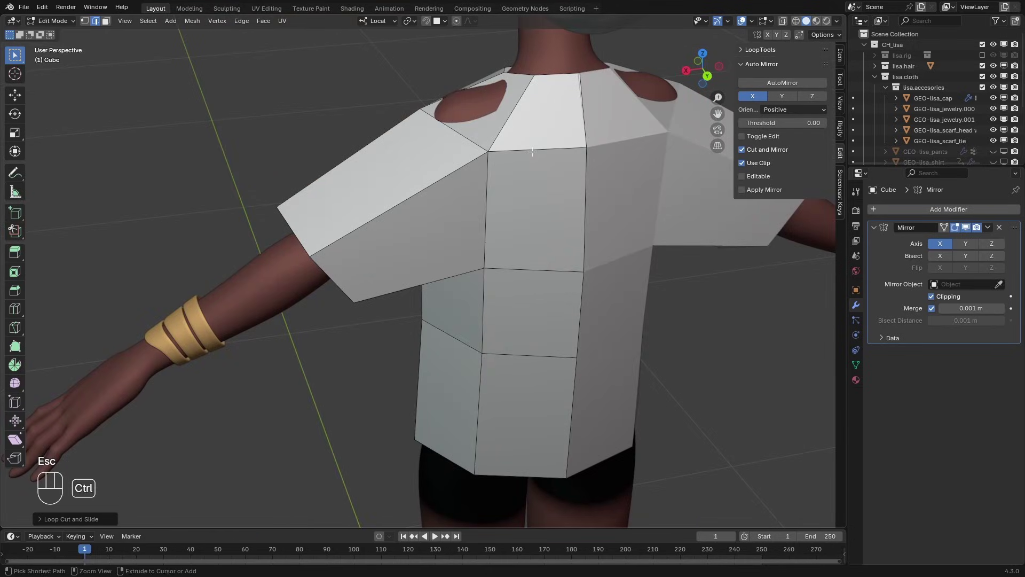
{"action": "key", "text": "ctrl+r"}
{"action": "left_click", "coordinate": [532, 152]}
{"action": "key", "text": "Escape"}
{"action": "left_click_drag", "start_coordinate": [463, 152], "coordinate": [524, 178], "text": "alt"}
{"action": "key", "text": "ctrl+r"}
{"action": "left_click", "coordinate": [435, 137]}
{"action": "key", "text": "Escape"}
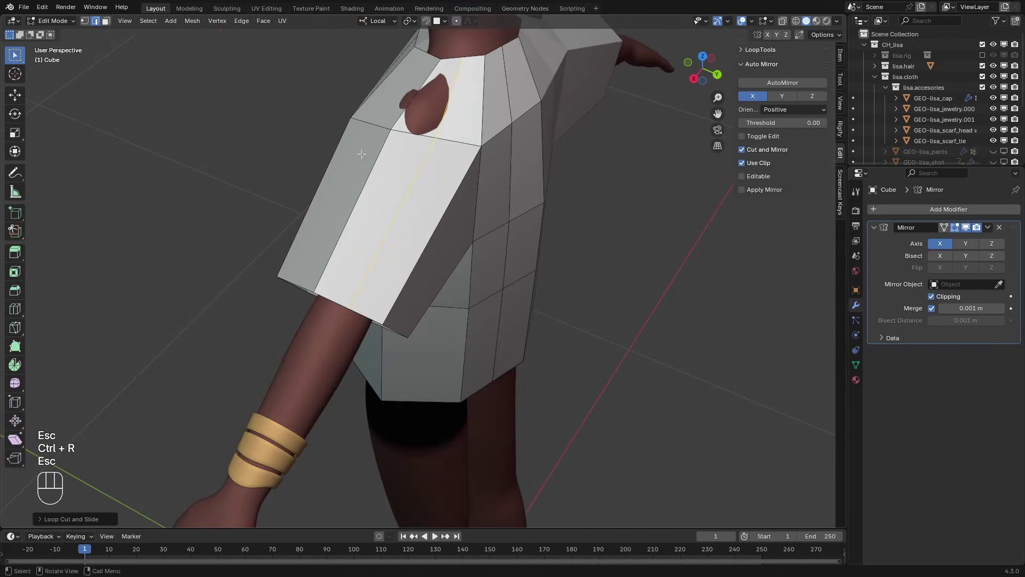
Add a centred horizontal loop cut across the front of the chest and along the front of the sleeve.
{"action": "middle_click_drag", "start_coordinate": [361, 154], "coordinate": [283, 230]}
{"action": "key", "text": "ctrl+r"}
{"action": "left_click", "coordinate": [279, 234]}
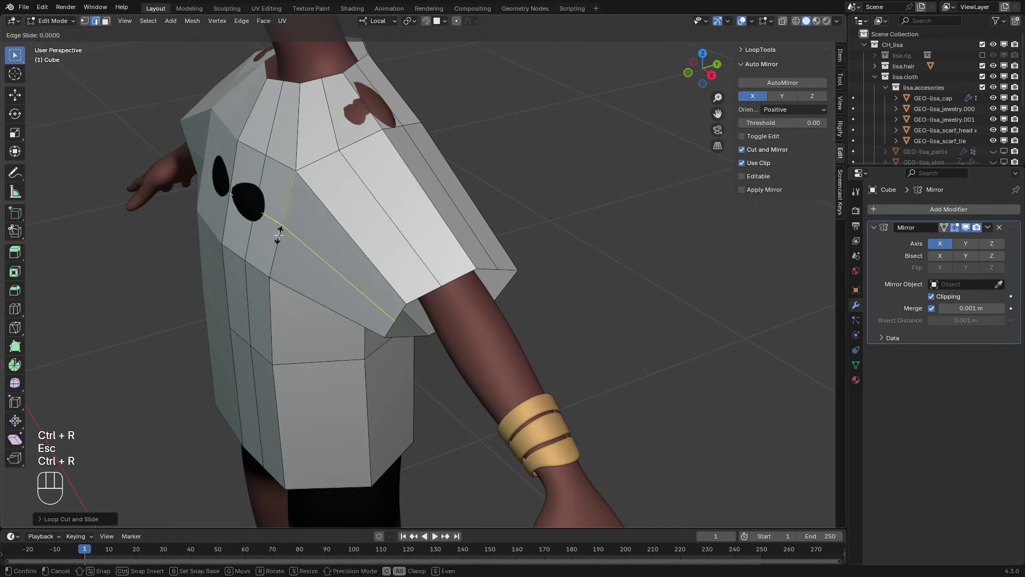
{"action": "key", "text": "Escape"}
{"action": "left_click_drag", "start_coordinate": [279, 235], "coordinate": [251, 161], "text": "alt"}
{"action": "key", "text": "ctrl+r"}
{"action": "left_click", "coordinate": [309, 299]}
{"action": "key", "text": "Escape"}
Add centred loop cuts down the side of the body under the arm and across the upper back into the sleeve.
{"action": "left_click_drag", "start_coordinate": [398, 299], "coordinate": [405, 235], "text": "alt"}
{"action": "key", "text": "ctrl+r"}
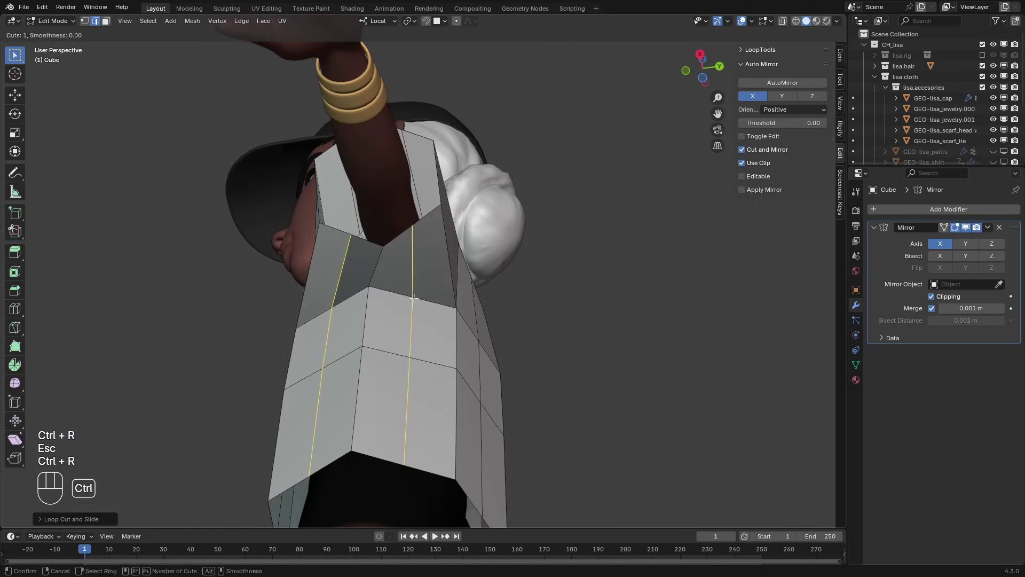
{"action": "key", "text": "Escape"}
{"action": "left_click_drag", "start_coordinate": [482, 300], "coordinate": [405, 369], "text": "alt"}
{"action": "key", "text": "ctrl+r"}
{"action": "left_click", "coordinate": [490, 208]}
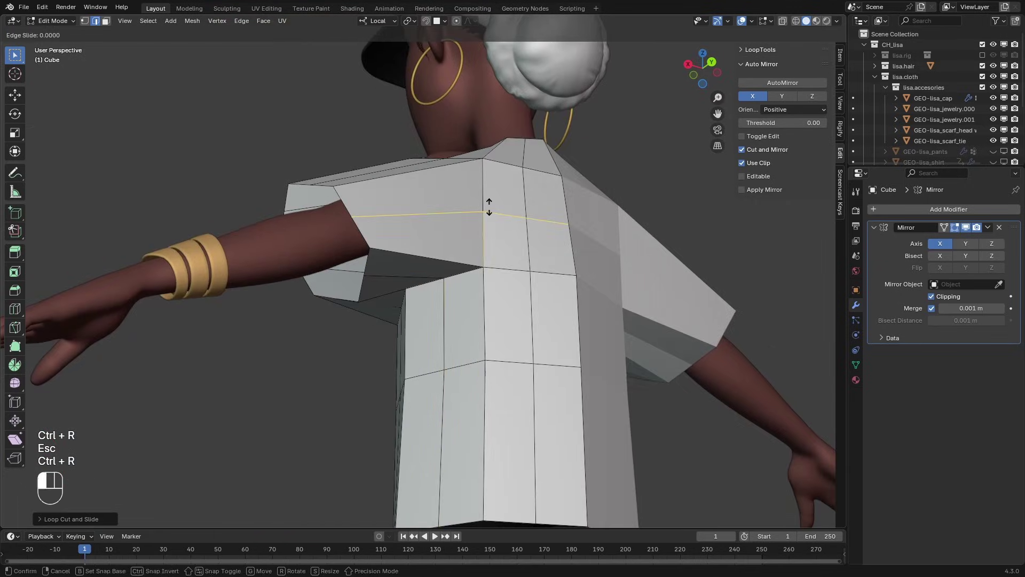
{"action": "key", "text": "Escape"}
Add a loop cut around the sleeve and slide it inward close to the shoulder seam.
{"action": "left_click_drag", "start_coordinate": [444, 235], "coordinate": [527, 254], "text": "alt"}
{"action": "left_click_drag", "start_coordinate": [406, 251], "coordinate": [503, 269], "text": "alt"}
{"action": "middle_click_drag", "start_coordinate": [432, 250], "coordinate": [433, 234]}
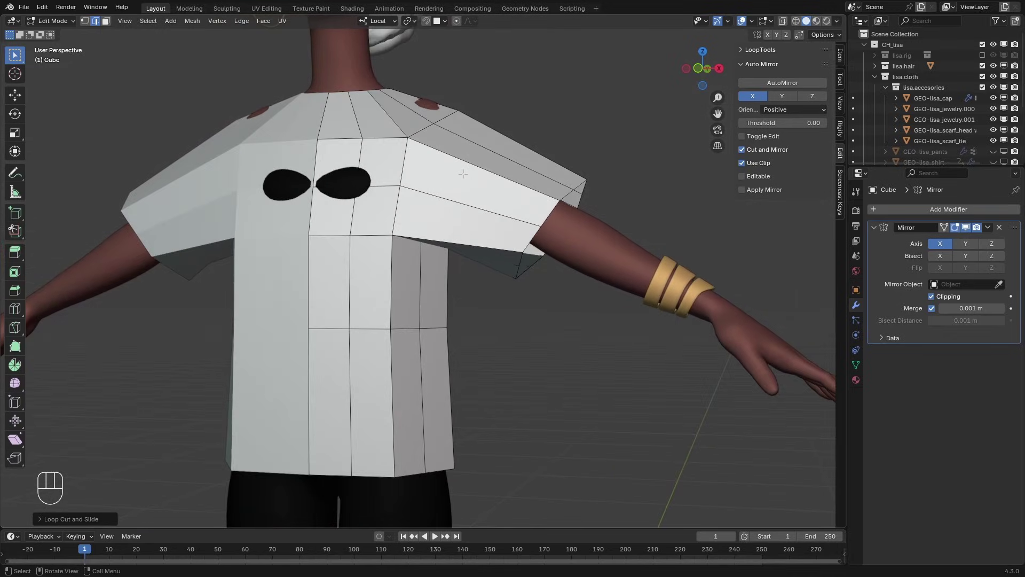
{"action": "key", "text": "ctrl+r"}
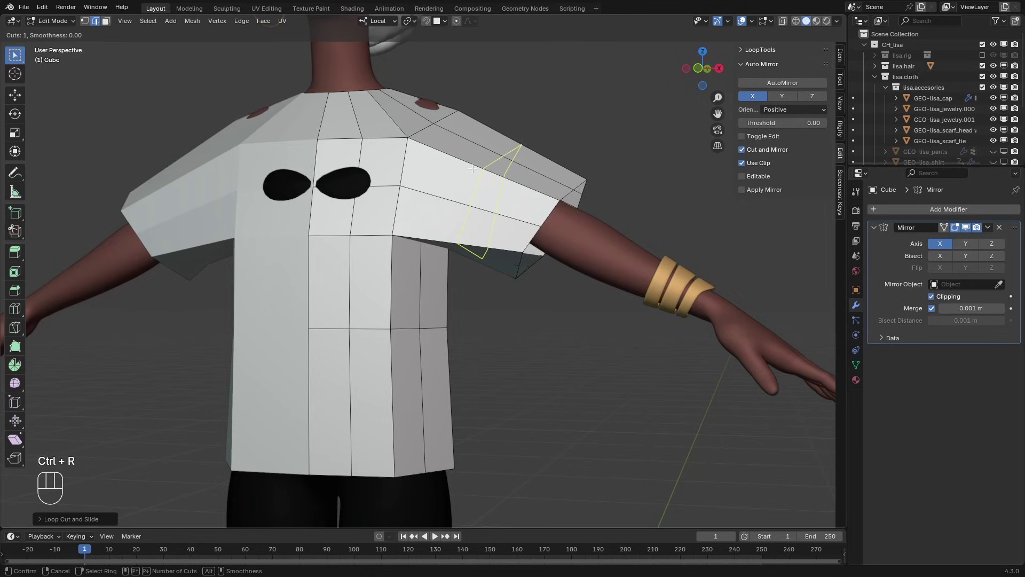
{"action": "left_click", "coordinate": [472, 169]}
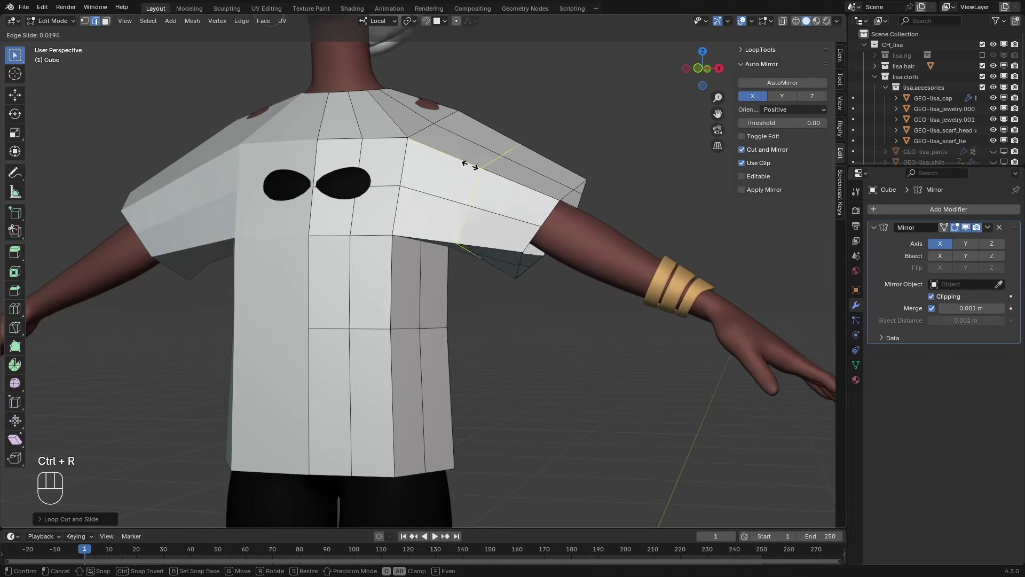
{"action": "left_click", "coordinate": [417, 146]}
Merge the sleeve's front underarm vertex with the neighbouring body vertex at their centre.
{"action": "mouse_move", "coordinate": [427, 224]}
{"action": "middle_mouse_down"}
{"action": "mouse_move", "coordinate": [423, 174]}
{"action": "mouse_move", "coordinate": [431, 224]}
{"action": "middle_mouse_up"}
{"action": "scroll", "coordinate": [423, 174], "scroll_direction": "up", "scroll_amount": 4}
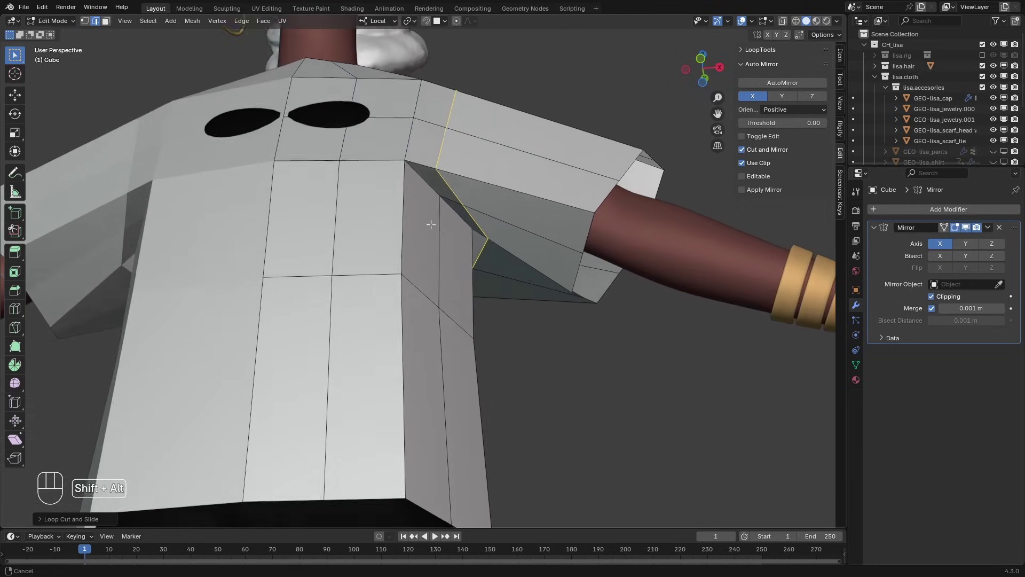
{"action": "scroll", "coordinate": [431, 224], "scroll_direction": "up", "scroll_amount": 1}
{"action": "key", "text": "1"}
{"action": "left_click", "coordinate": [438, 153]}
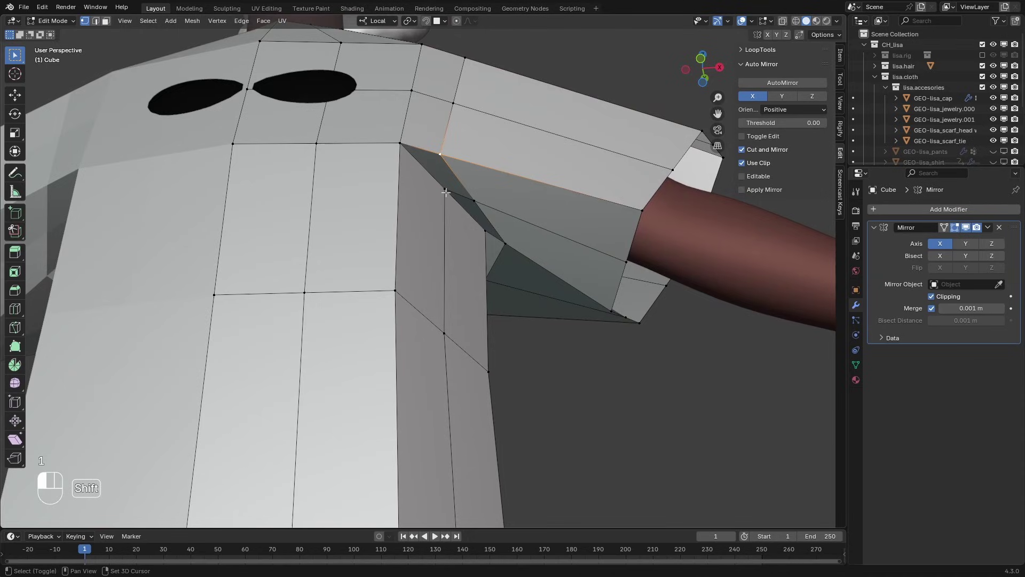
{"action": "key", "text": "m"}
{"action": "left_click", "coordinate": [453, 191]}
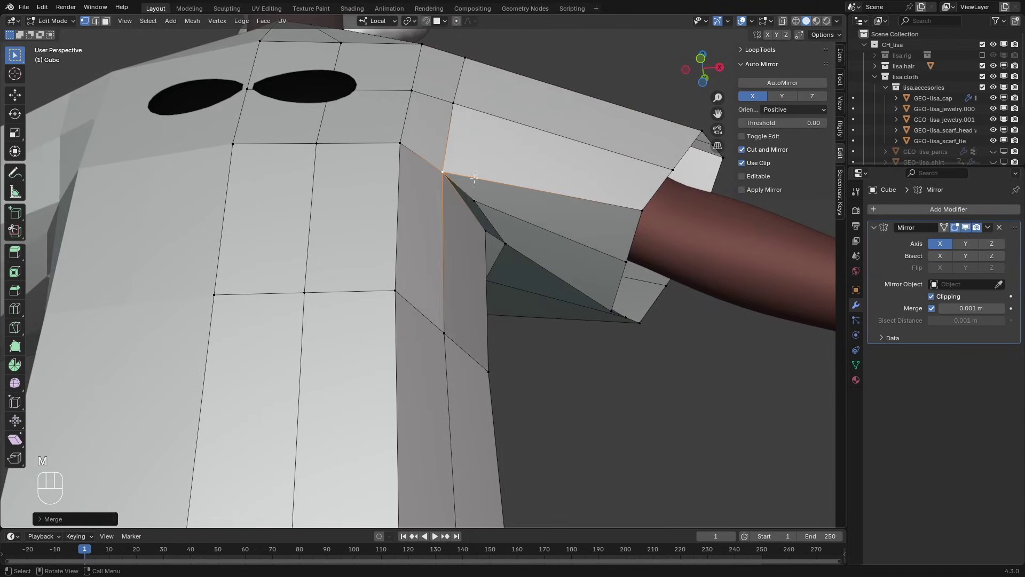
Merge the matching sleeve and body vertices at the back of the armpit at their centre.
{"action": "mouse_move", "coordinate": [453, 191]}
{"action": "middle_mouse_down", "text": "alt"}
{"action": "mouse_move", "coordinate": [355, 196]}
{"action": "mouse_move", "coordinate": [435, 185]}
{"action": "middle_mouse_up", "text": "alt"}
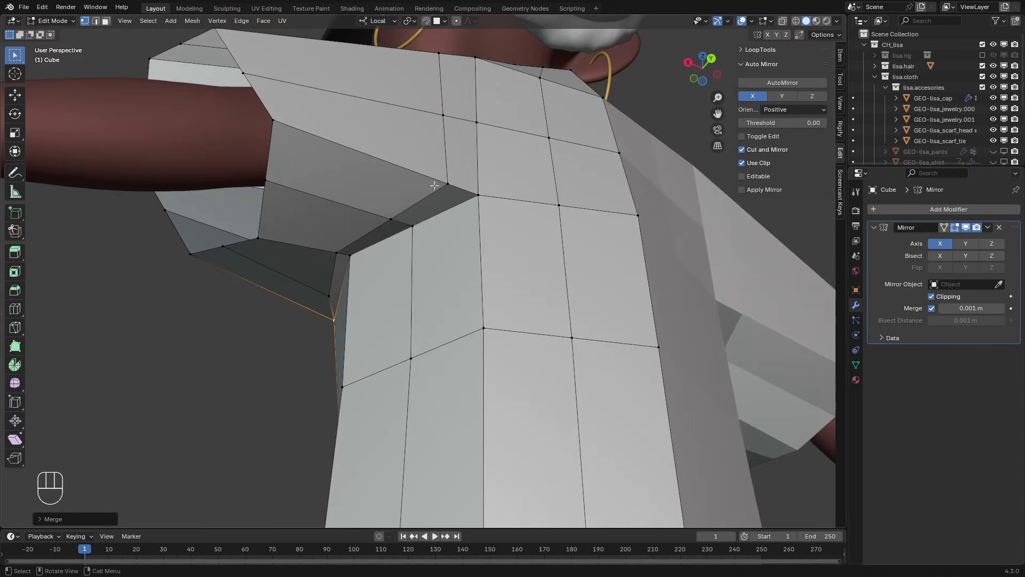
{"action": "left_click", "coordinate": [446, 184]}
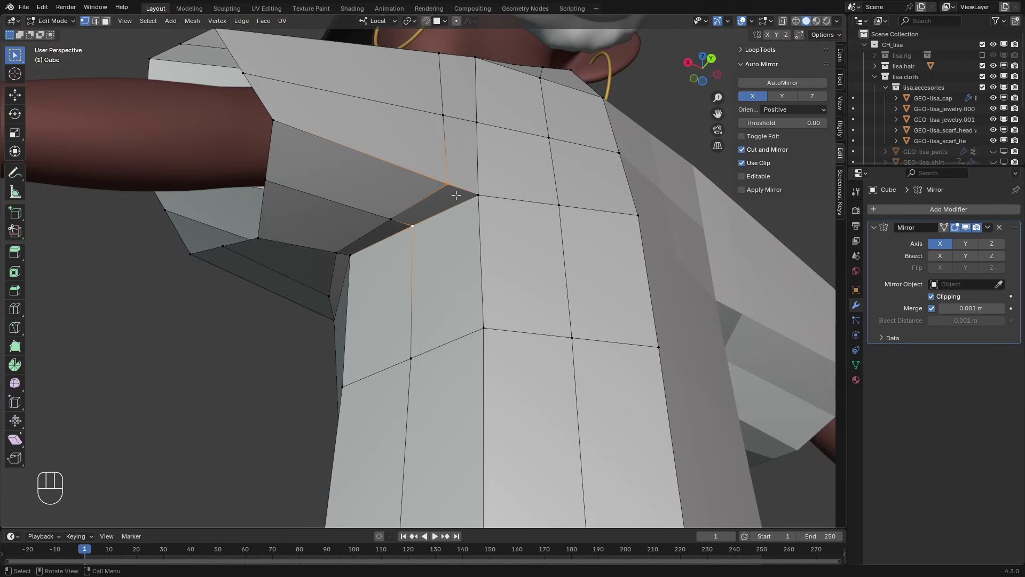
{"action": "key", "text": "m"}
{"action": "left_click", "coordinate": [457, 199]}
Try a centred vertical loop cut through the narrow strip between the sleeve and the body panels.
{"action": "middle_click_drag", "start_coordinate": [456, 199], "coordinate": [454, 222], "text": "alt"}
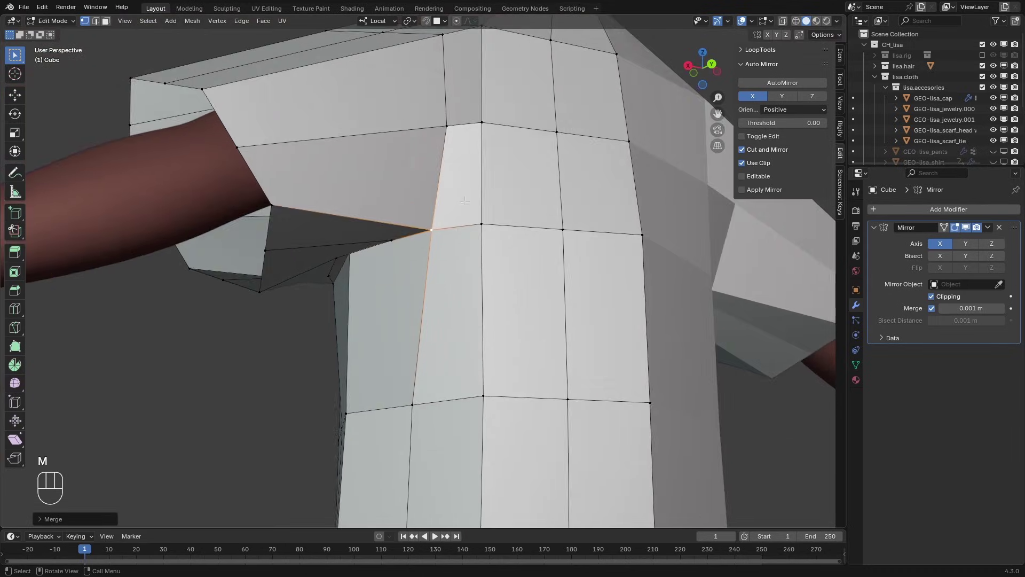
{"action": "scroll", "coordinate": [453, 219], "scroll_direction": "down", "scroll_amount": 2}
{"action": "key", "text": "ctrl+r"}
{"action": "left_click", "coordinate": [450, 169]}
{"action": "key", "text": "Escape"}
{"action": "scroll", "coordinate": [444, 444], "scroll_direction": "down", "scroll_amount": 4}
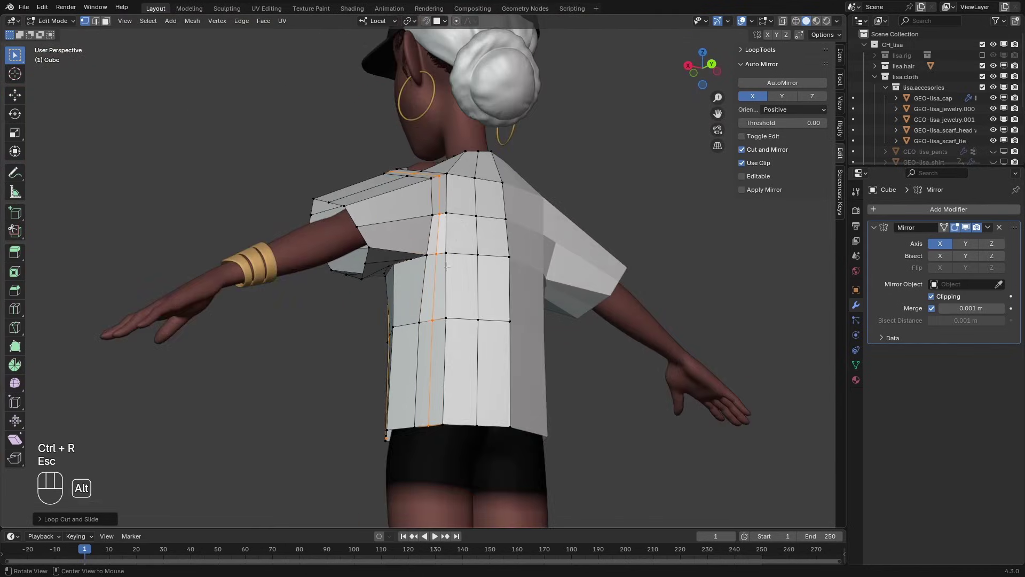
{"action": "middle_click_drag", "start_coordinate": [360, 182], "coordinate": [477, 172], "text": "alt"}
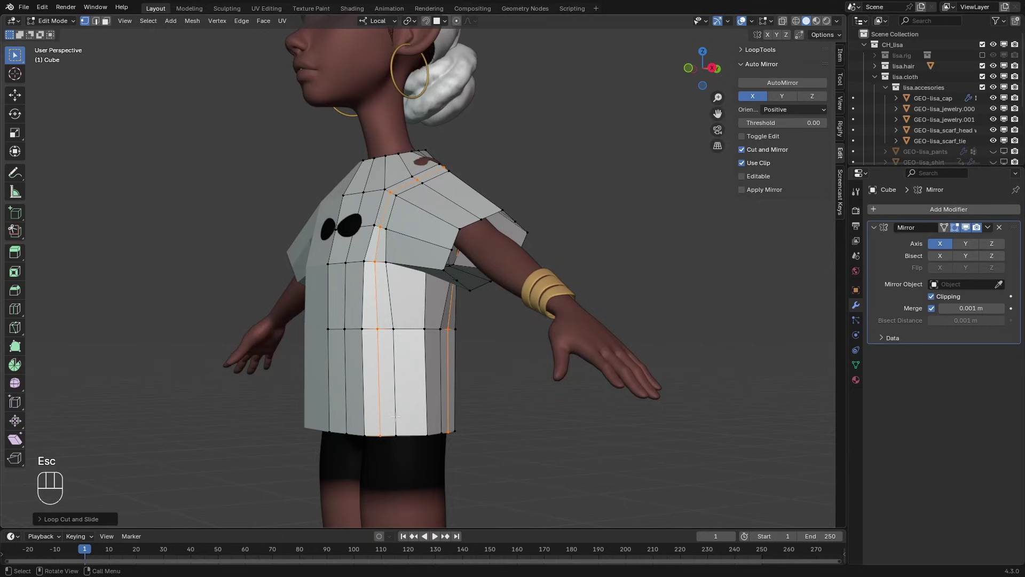
{"action": "key", "text": "ctrl+z"}
Dissolve the selected edge loop on the underside of the sleeve near the armpit.
{"action": "middle_click_drag", "start_coordinate": [447, 292], "coordinate": [440, 226], "text": "alt"}
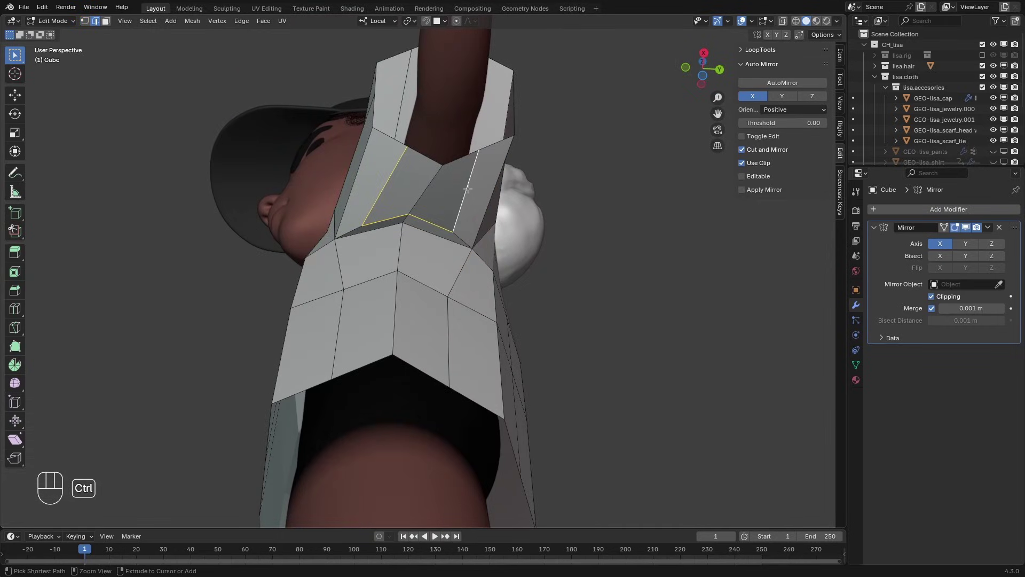
{"action": "key", "text": "ctrl+x"}
{"action": "middle_click_drag", "start_coordinate": [468, 189], "coordinate": [524, 255], "text": "alt"}
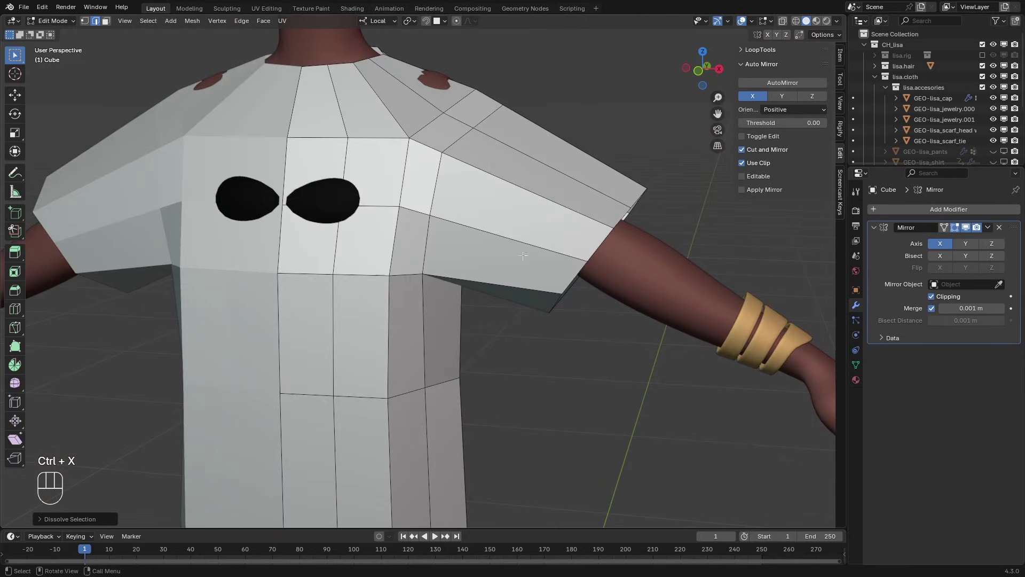
Add one horizontal loop cut to the body above the waist edge and two evenly spaced cuts below it.
{"action": "scroll", "coordinate": [522, 256], "scroll_direction": "down", "scroll_amount": 1}
{"action": "left_click_drag", "start_coordinate": [392, 278], "coordinate": [407, 221], "text": "alt+shift"}
{"action": "left_click_drag", "start_coordinate": [406, 221], "coordinate": [406, 277], "text": "ctrl+alt"}
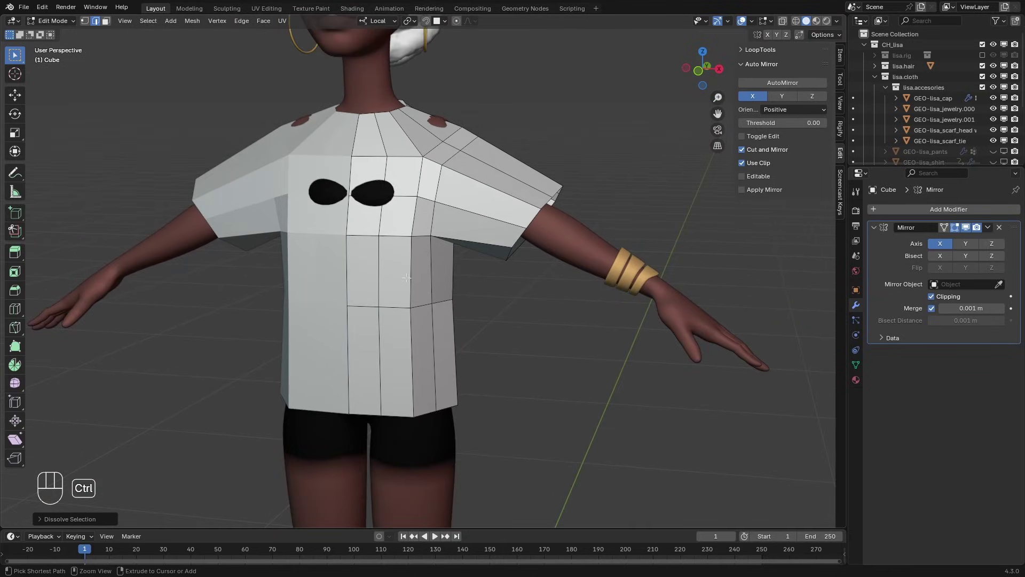
{"action": "key", "text": "ctrl+r"}
{"action": "key", "text": "Escape"}
{"action": "key", "text": "ctrl+r"}
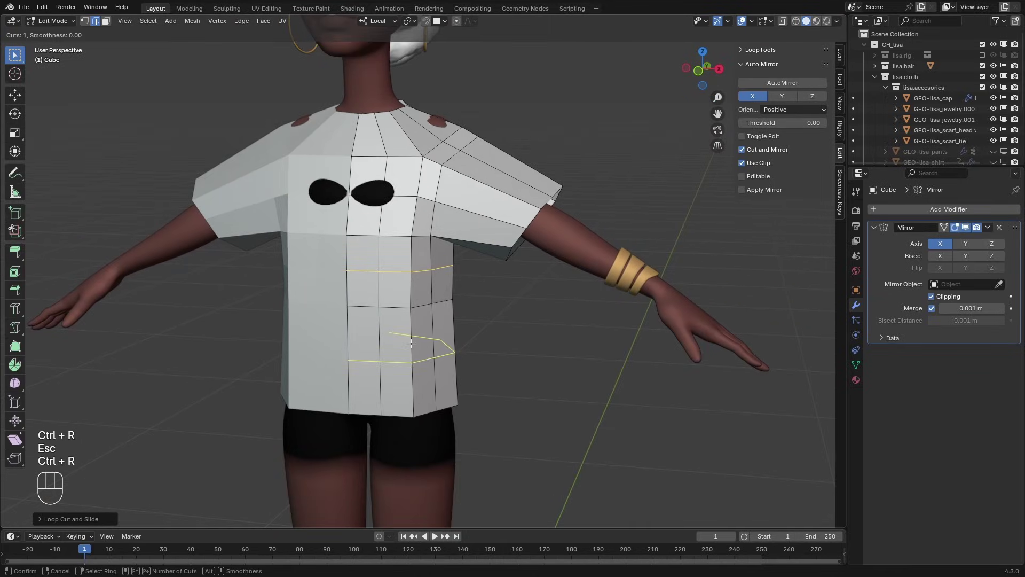
{"action": "left_click", "coordinate": [412, 344]}
{"action": "key", "text": "Escape"}
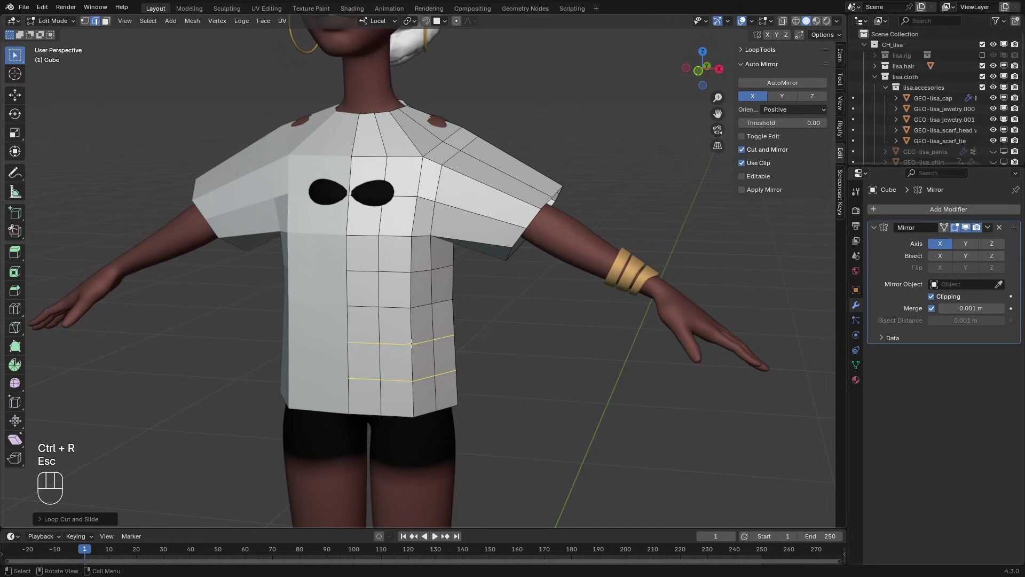
Add a centred loop cut around the yoke between the neckline and the chest.
{"action": "left_click_drag", "start_coordinate": [402, 125], "coordinate": [407, 135], "text": "alt"}
{"action": "key", "text": "a"}
{"action": "key", "text": "a"}
{"action": "key", "text": "ctrl+r"}
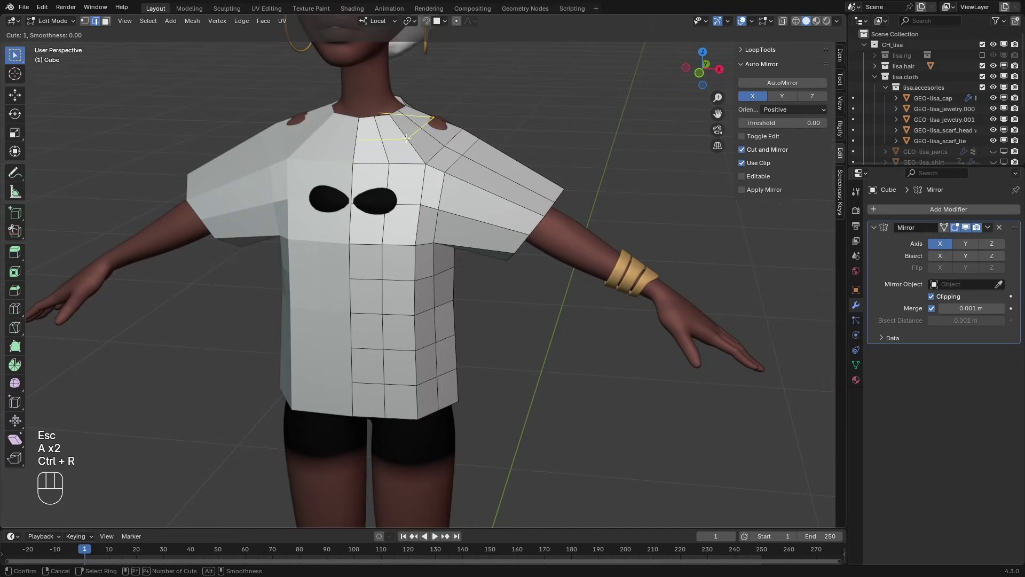
{"action": "left_click", "coordinate": [407, 138]}
{"action": "key", "text": "Escape"}
Select the whole shirt mesh and apply Smooth Vertices to it.
{"action": "key", "text": "a"}
{"action": "key", "text": "1"}
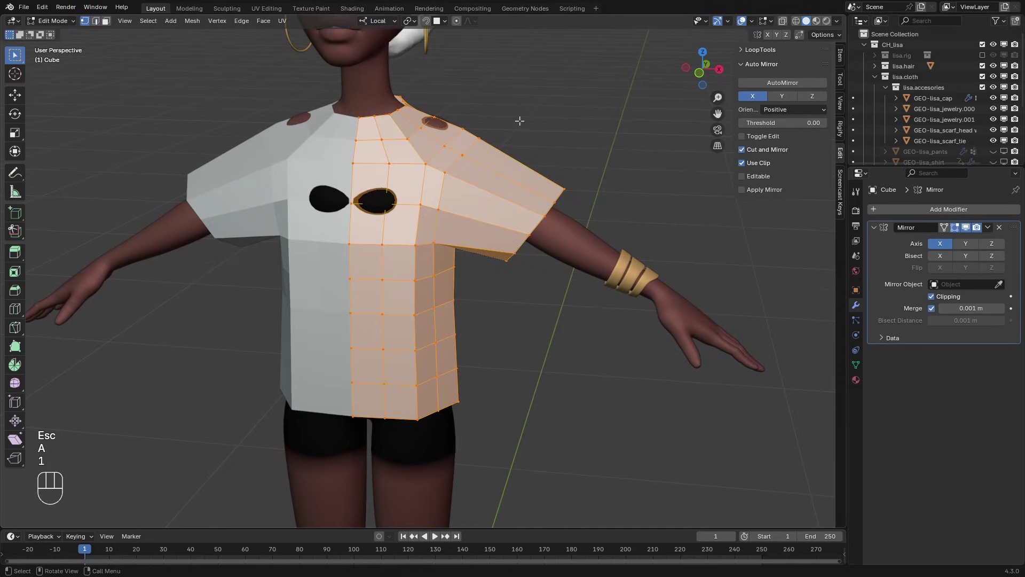
{"action": "right_click", "coordinate": [469, 99]}
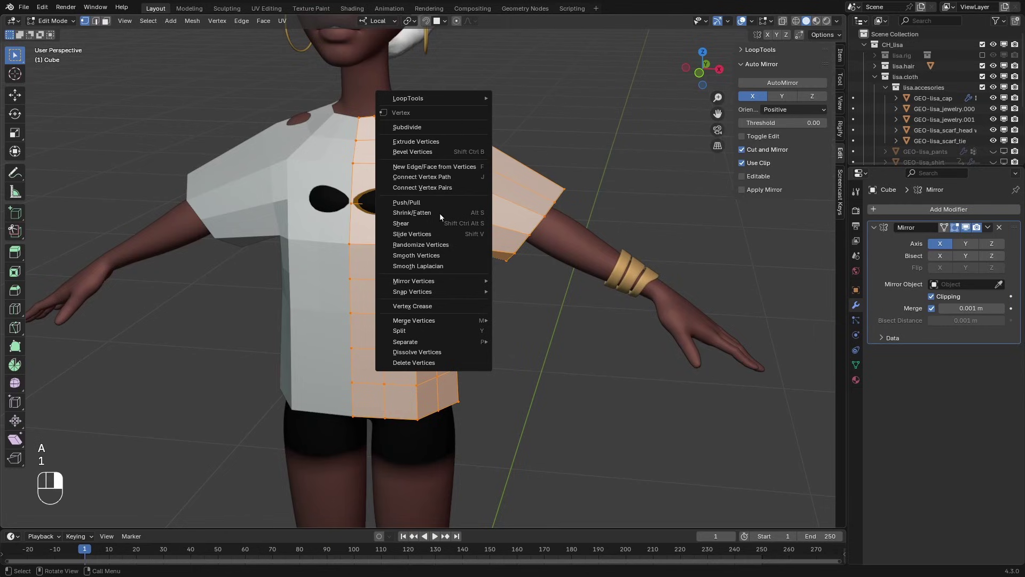
{"action": "left_click", "coordinate": [449, 258]}
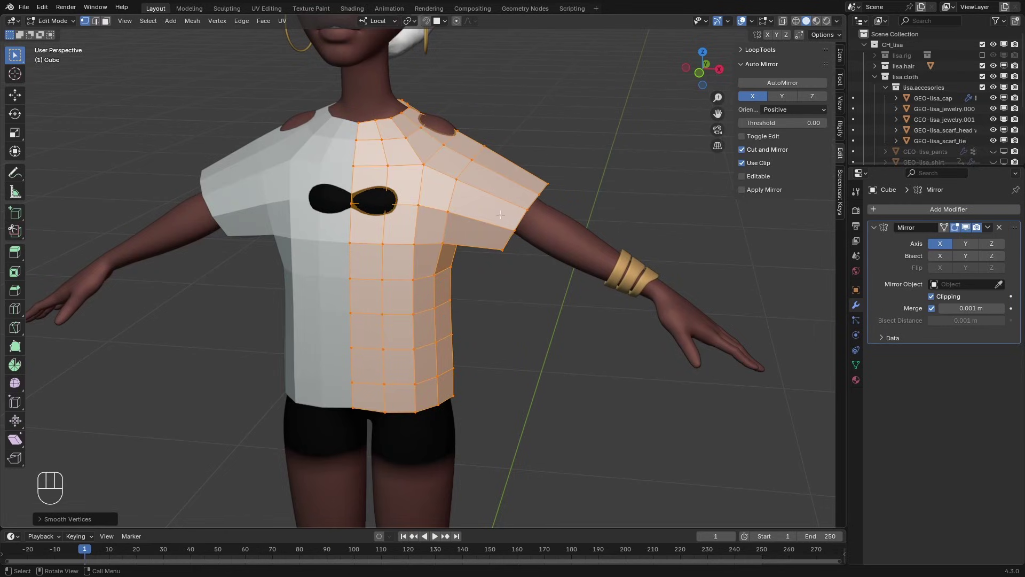
{"action": "middle_click_drag", "start_coordinate": [432, 150], "coordinate": [435, 164], "text": "shift"}
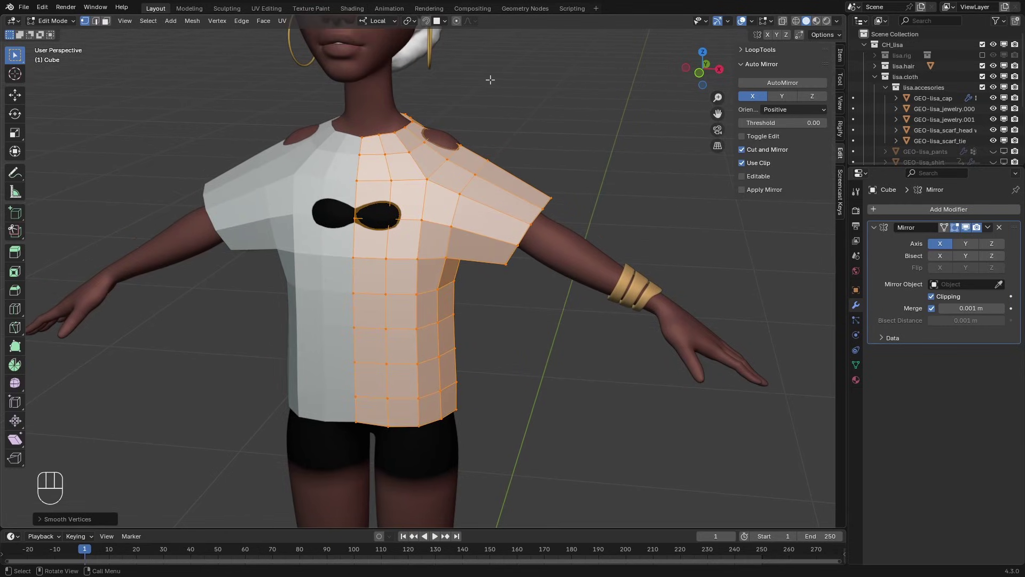
Switch the shirt to Sculpt Mode and apply its Mirror modifier.
{"action": "key", "text": "ctrl+Tab"}
{"action": "left_click", "coordinate": [485, 149]}
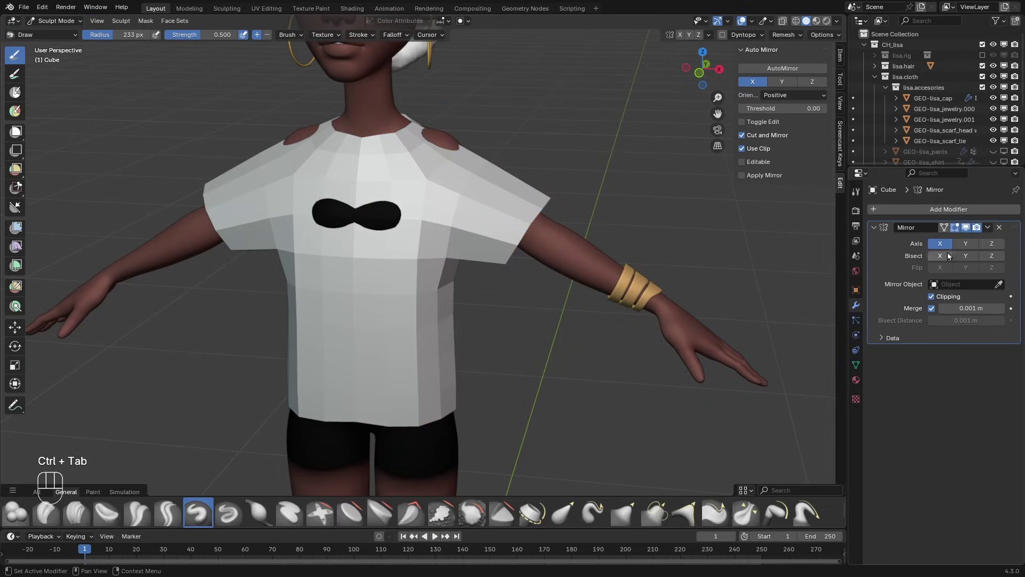
{"action": "left_click", "coordinate": [988, 228]}
{"action": "left_click", "coordinate": [955, 242]}
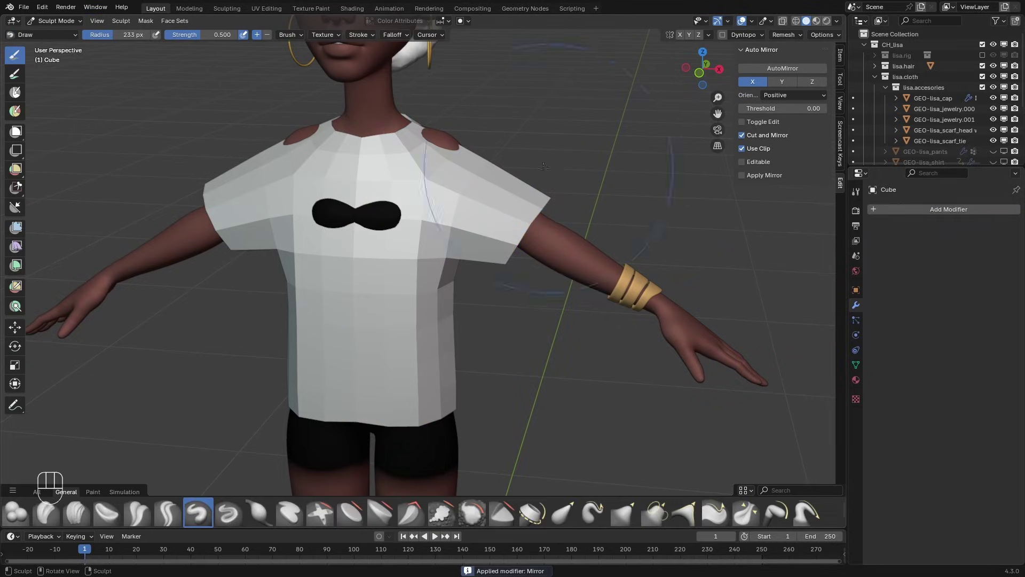
Choose the Grab brush and enable sculpt symmetry on the X axis.
{"action": "left_click_drag", "start_coordinate": [549, 251], "coordinate": [550, 225], "text": "ctrl+alt"}
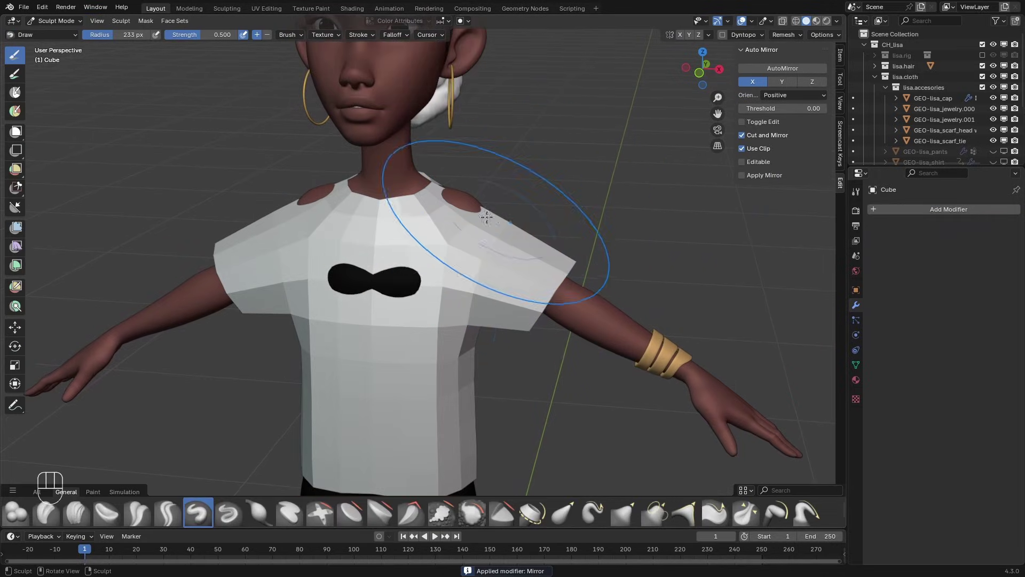
{"action": "left_click", "coordinate": [624, 512]}
{"action": "key", "text": "ctrl+z"}
{"action": "left_click", "coordinate": [679, 35]}
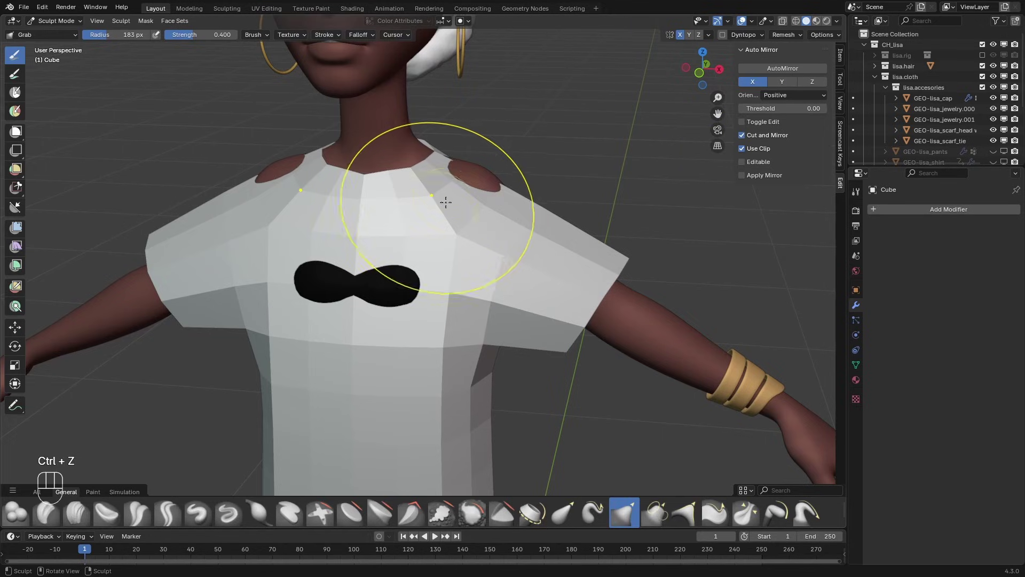
Display the mesh wireframe and pull the shirt's shoulders and chest outward over the body, resizing the Grab brush as needed.
{"action": "mouse_move", "coordinate": [476, 196]}
{"action": "left_mouse_down"}
{"action": "mouse_move", "coordinate": [495, 163]}
{"action": "mouse_move", "coordinate": [495, 174]}
{"action": "mouse_move", "coordinate": [460, 23]}
{"action": "left_mouse_up"}
{"action": "key", "text": "shift+q"}
{"action": "left_click_drag", "start_coordinate": [535, 208], "coordinate": [534, 164], "text": "ctrl+alt"}
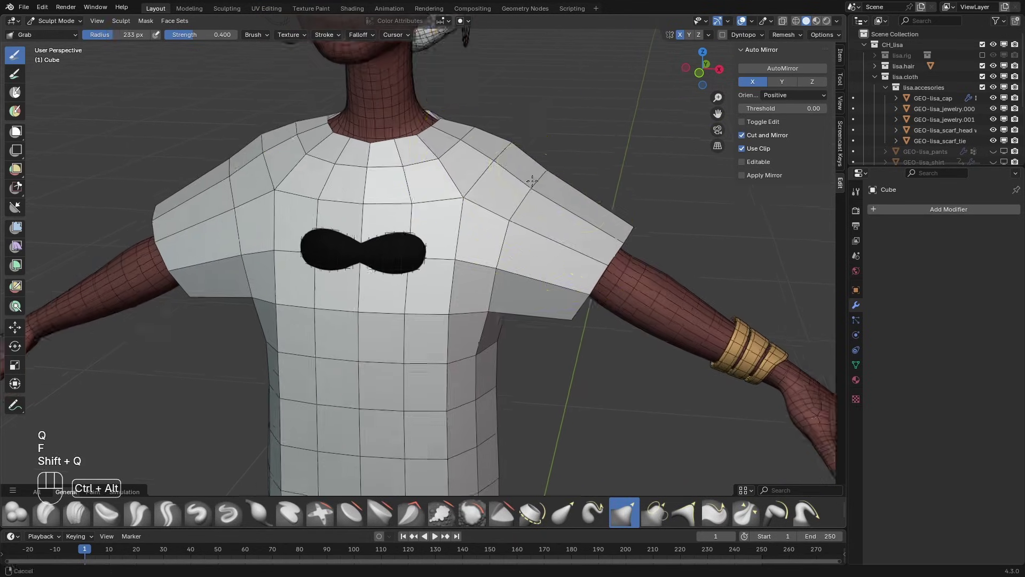
{"action": "key", "text": "f"}
{"action": "mouse_move", "coordinate": [534, 164]}
{"action": "left_mouse_down"}
{"action": "mouse_move", "coordinate": [519, 142]}
{"action": "mouse_move", "coordinate": [475, 152]}
{"action": "left_mouse_up"}
{"action": "key", "text": "f"}
{"action": "left_click_drag", "start_coordinate": [469, 214], "coordinate": [368, 229], "text": "alt"}
{"action": "key", "text": "f"}
{"action": "left_click_drag", "start_coordinate": [368, 227], "coordinate": [350, 219]}
Smooth the shirt's front from chest to waist with an enlarged brush.
{"action": "left_click_drag", "start_coordinate": [335, 315], "coordinate": [355, 242], "text": "alt+shift"}
{"action": "mouse_move", "coordinate": [355, 242]}
{"action": "left_mouse_down", "text": "shift"}
{"action": "mouse_move", "coordinate": [363, 267]}
{"action": "mouse_move", "coordinate": [361, 235]}
{"action": "mouse_move", "coordinate": [381, 320]}
{"action": "mouse_move", "coordinate": [405, 357]}
{"action": "left_mouse_up", "text": "shift"}
{"action": "key", "text": "f"}
{"action": "left_click", "coordinate": [494, 300]}
{"action": "left_click_drag", "start_coordinate": [405, 357], "coordinate": [382, 336], "text": "shift"}
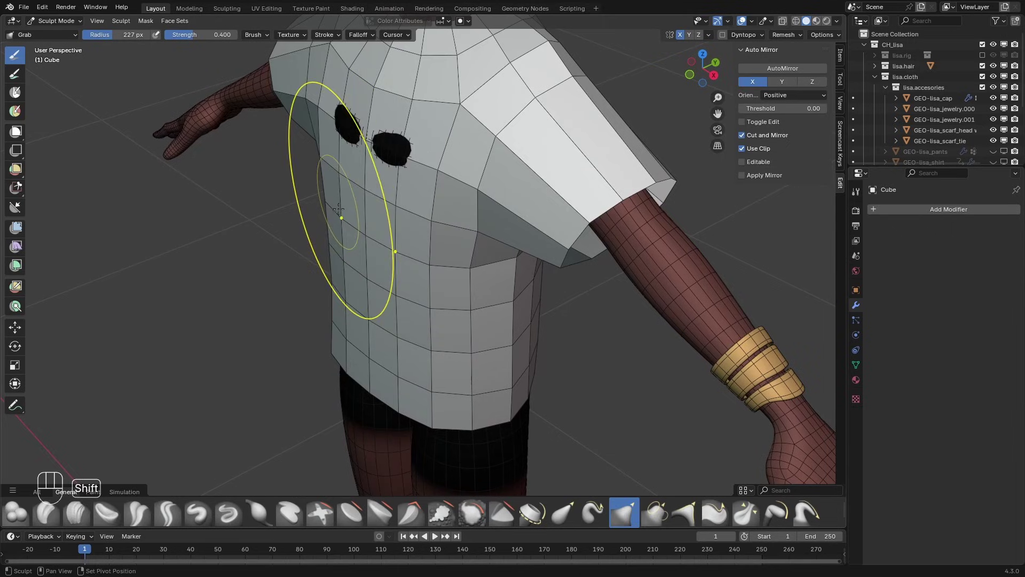
Enlarge the brush radius to 261 px and smooth the shirt's back from the shoulder blades downward.
{"action": "left_click_drag", "start_coordinate": [463, 226], "coordinate": [334, 227], "text": "alt"}
{"action": "mouse_move", "coordinate": [438, 240]}
{"action": "left_mouse_down", "text": "alt+shift"}
{"action": "mouse_move", "coordinate": [403, 243]}
{"action": "mouse_move", "coordinate": [422, 245]}
{"action": "left_mouse_up", "text": "alt+shift"}
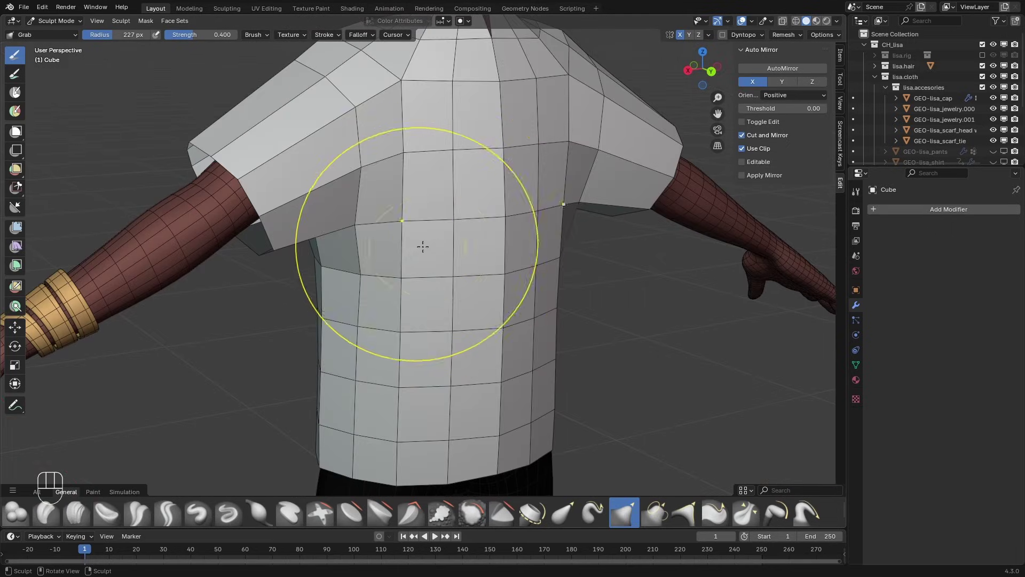
{"action": "key", "text": "f"}
{"action": "left_click", "coordinate": [467, 187]}
{"action": "left_click_drag", "start_coordinate": [472, 186], "coordinate": [474, 364], "text": "shift"}
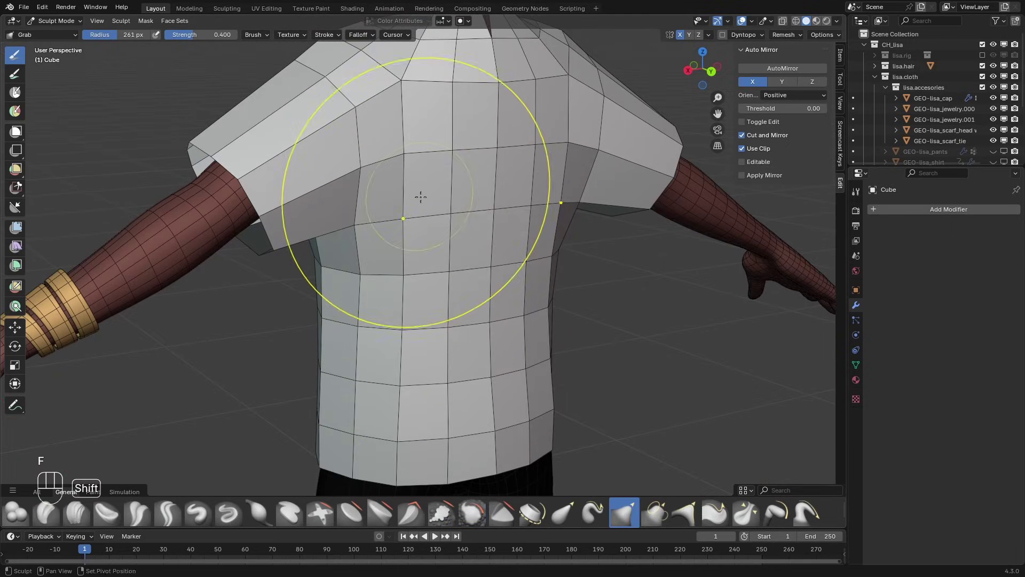
{"action": "mouse_move", "coordinate": [421, 197]}
{"action": "left_mouse_down", "text": "shift"}
{"action": "mouse_move", "coordinate": [446, 339]}
{"action": "mouse_move", "coordinate": [442, 401]}
{"action": "mouse_move", "coordinate": [388, 396]}
{"action": "left_mouse_up", "text": "shift"}
Reshape the back and side of the shirt with the Grab brush at adjusted sizes.
{"action": "scroll", "coordinate": [406, 331], "scroll_direction": "down", "scroll_amount": 1}
{"action": "key", "text": "f"}
{"action": "mouse_move", "coordinate": [410, 396]}
{"action": "left_mouse_down", "text": "alt+shift"}
{"action": "mouse_move", "coordinate": [406, 310]}
{"action": "mouse_move", "coordinate": [419, 320]}
{"action": "mouse_move", "coordinate": [458, 286]}
{"action": "mouse_move", "coordinate": [501, 333]}
{"action": "left_mouse_up", "text": "alt+shift"}
{"action": "left_click", "coordinate": [400, 343]}
{"action": "left_click_drag", "start_coordinate": [469, 200], "coordinate": [592, 176]}
{"action": "key", "text": "f"}
{"action": "key", "text": "f"}
{"action": "key", "text": "f"}
{"action": "key", "text": "f"}
Try smoothing the upper part of the shirt near the shoulder.
{"action": "left_click_drag", "start_coordinate": [598, 123], "coordinate": [577, 123], "text": "alt"}
{"action": "key", "text": "f"}
{"action": "mouse_move", "coordinate": [579, 128]}
{"action": "left_mouse_down", "text": "shift"}
{"action": "mouse_move", "coordinate": [582, 146]}
{"action": "mouse_move", "coordinate": [552, 186]}
{"action": "mouse_move", "coordinate": [395, 257]}
{"action": "mouse_move", "coordinate": [364, 231]}
{"action": "mouse_move", "coordinate": [418, 192]}
{"action": "mouse_move", "coordinate": [434, 220]}
{"action": "left_mouse_up", "text": "shift"}
{"action": "key", "text": "ctrl+z"}
Readjust the Grab brush size around the neck and shoulders, hide the wireframe overlay and return to Edit Mode.
{"action": "key", "text": "f"}
{"action": "key", "text": "f"}
{"action": "key", "text": "f"}
{"action": "key", "text": "f"}
{"action": "key", "text": "f"}
{"action": "key", "text": "f"}
{"action": "key", "text": "f"}
{"action": "key", "text": "shift+q"}
{"action": "key", "text": "Tab"}
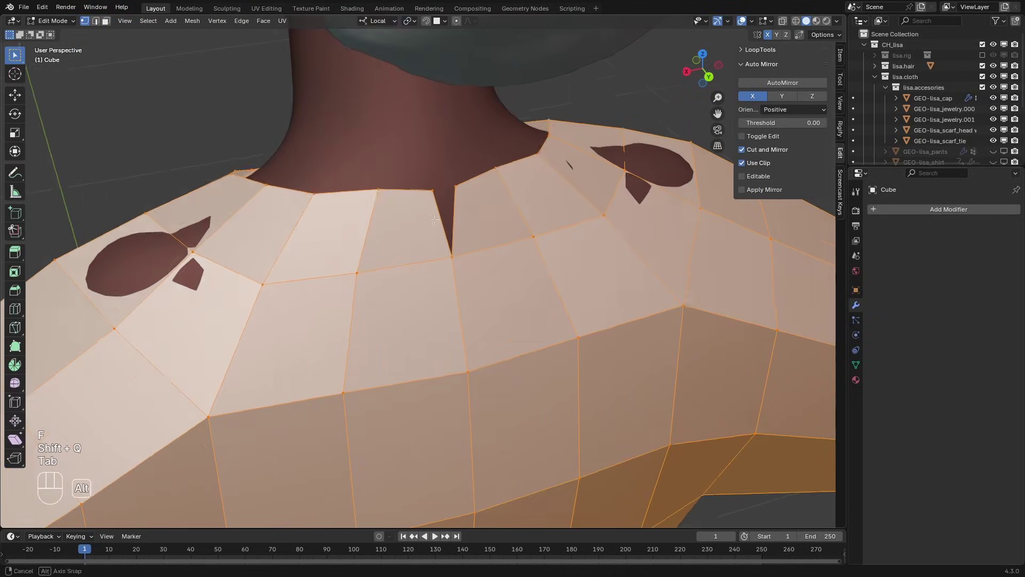
Merge the two split vertices at the shirt's back neckline at their center to close the gap.
{"action": "middle_click_drag", "start_coordinate": [434, 220], "coordinate": [431, 176]}
{"action": "left_click", "coordinate": [427, 192]}
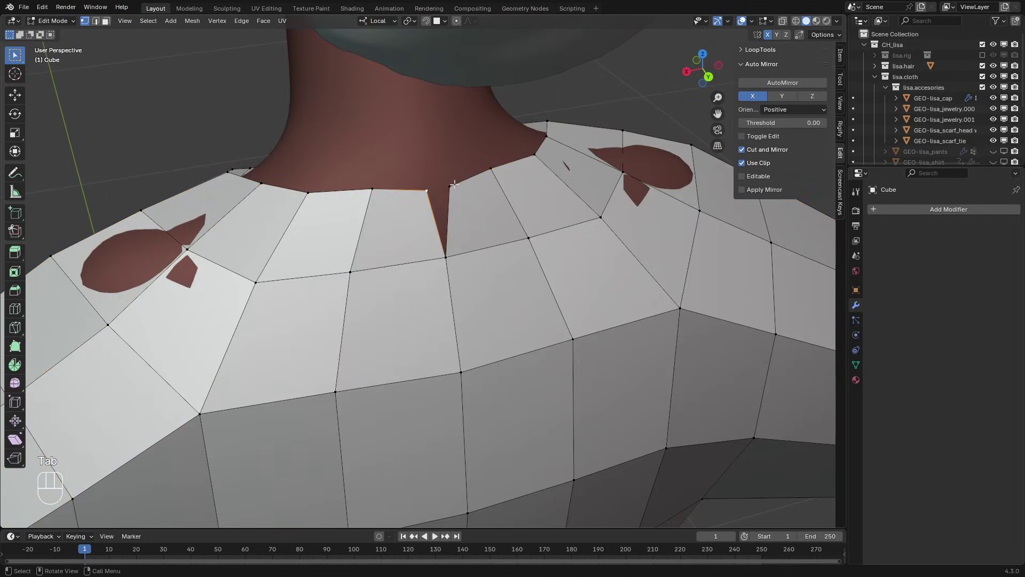
{"action": "key", "text": "m"}
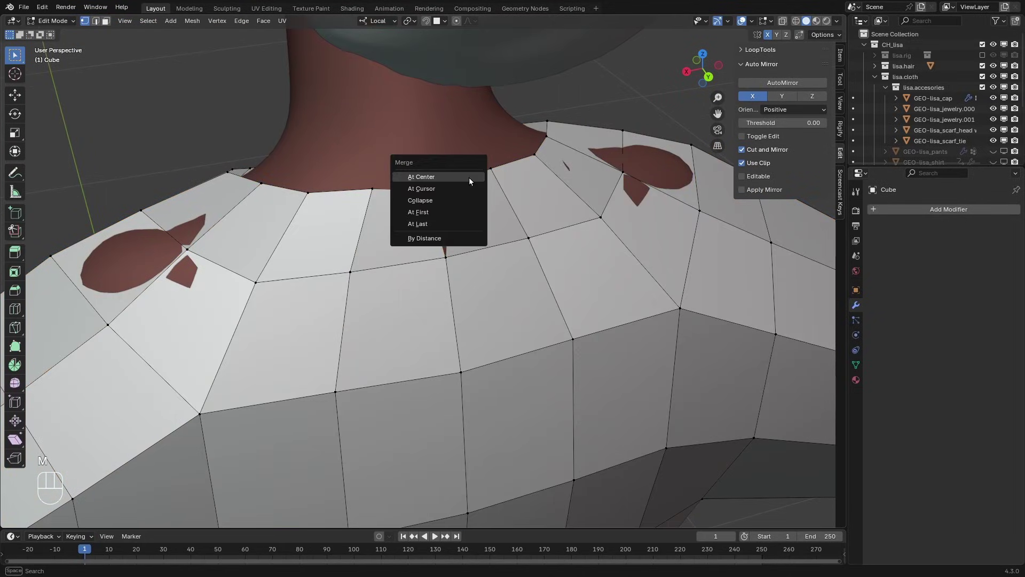
{"action": "left_click", "coordinate": [441, 176]}
{"action": "scroll", "coordinate": [441, 206], "scroll_direction": "down", "scroll_amount": 3}
{"action": "scroll", "coordinate": [441, 207], "scroll_direction": "up", "scroll_amount": 2}
{"action": "middle_click_drag", "start_coordinate": [441, 206], "coordinate": [439, 195]}
Return to Sculpt Mode and adjust the Grab brush to reshape the shirt's back neckline.
{"action": "key", "text": "ctrl+Tab"}
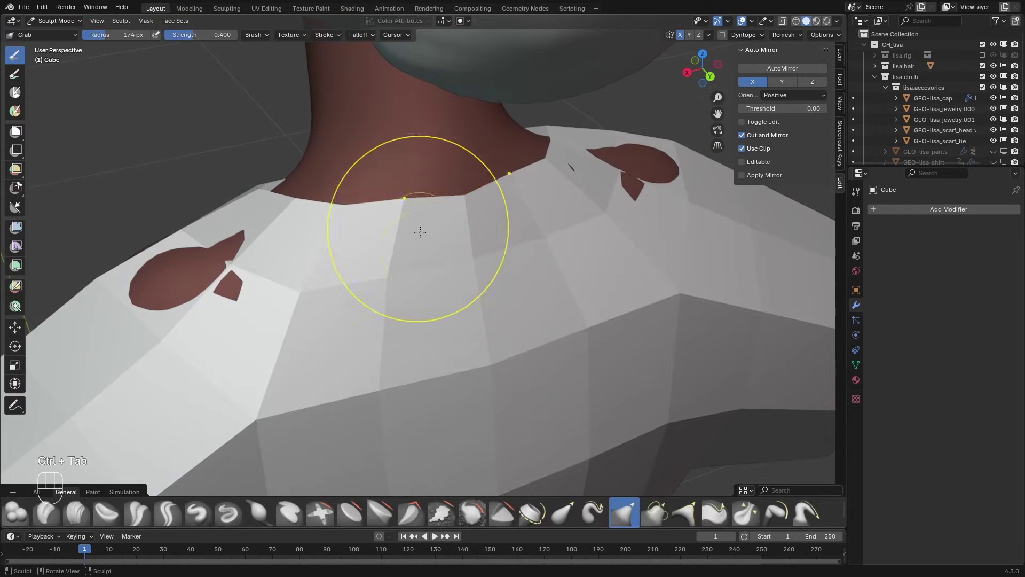
{"action": "key", "text": "f"}
{"action": "key", "text": "f"}
{"action": "key", "text": "f"}
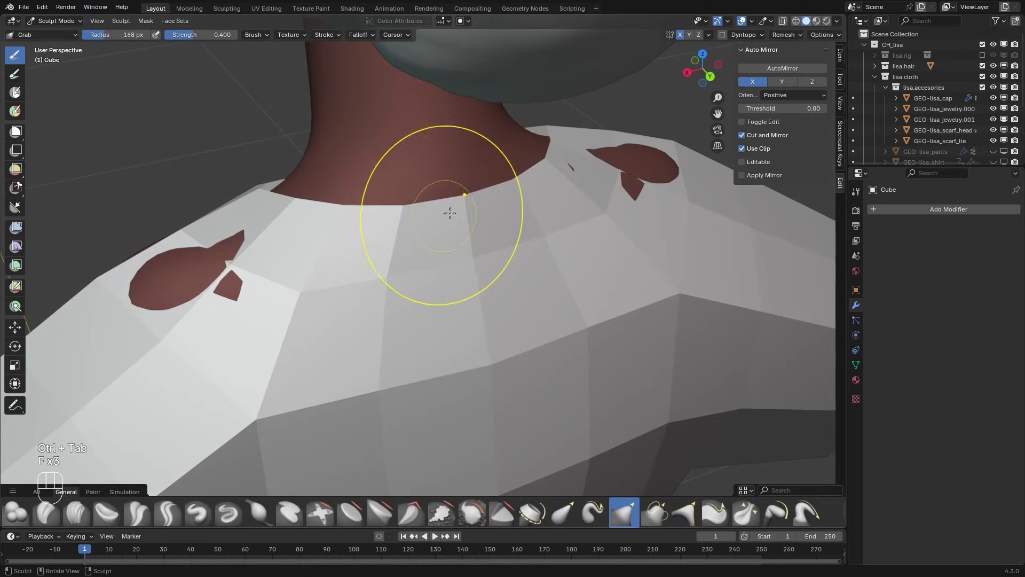
{"action": "key", "text": "f"}
{"action": "key", "text": "f"}
{"action": "left_click", "coordinate": [500, 188]}
Set the Grab brush radius to 190 px and pull the back of the shoulder outward over the exposed skin.
{"action": "scroll", "coordinate": [375, 219], "scroll_direction": "down", "scroll_amount": 1}
{"action": "middle_click_drag", "start_coordinate": [376, 219], "coordinate": [290, 251]}
{"action": "left_click_drag", "start_coordinate": [290, 251], "coordinate": [278, 247], "text": "alt"}
{"action": "key", "text": "f"}
{"action": "left_click", "coordinate": [219, 233]}
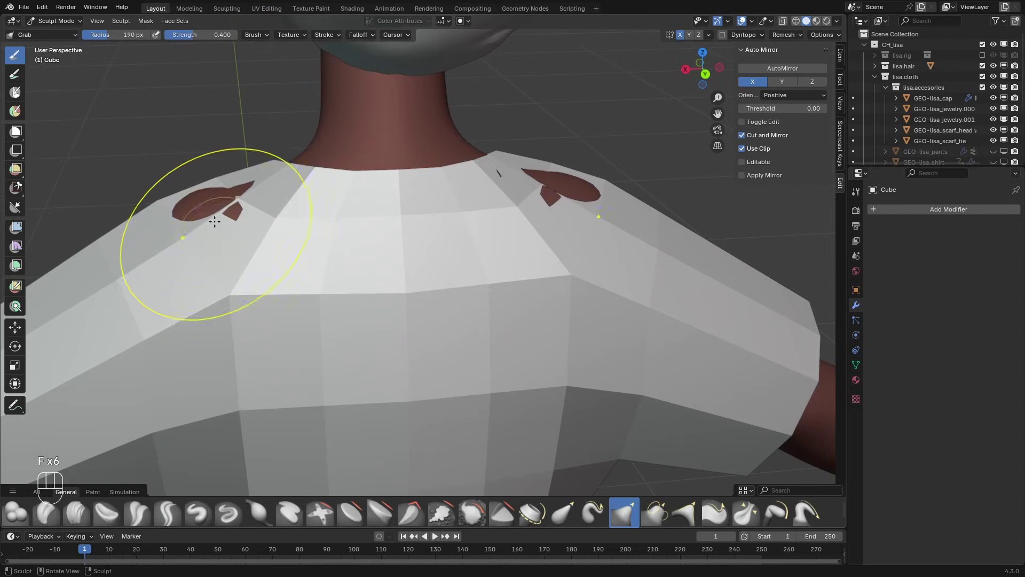
{"action": "left_click_drag", "start_coordinate": [216, 232], "coordinate": [201, 212]}
Reshape the shirt's side from the front with the Grab brush enlarged to 260 px.
{"action": "mouse_move", "coordinate": [200, 214]}
{"action": "left_mouse_down", "text": "ctrl+alt"}
{"action": "mouse_move", "coordinate": [225, 272]}
{"action": "mouse_move", "coordinate": [505, 279]}
{"action": "mouse_move", "coordinate": [467, 199]}
{"action": "mouse_move", "coordinate": [511, 220]}
{"action": "left_mouse_up", "text": "ctrl+alt"}
{"action": "key", "text": "f"}
{"action": "left_click", "coordinate": [502, 224]}
{"action": "key", "text": "f"}
{"action": "left_click", "coordinate": [551, 279]}
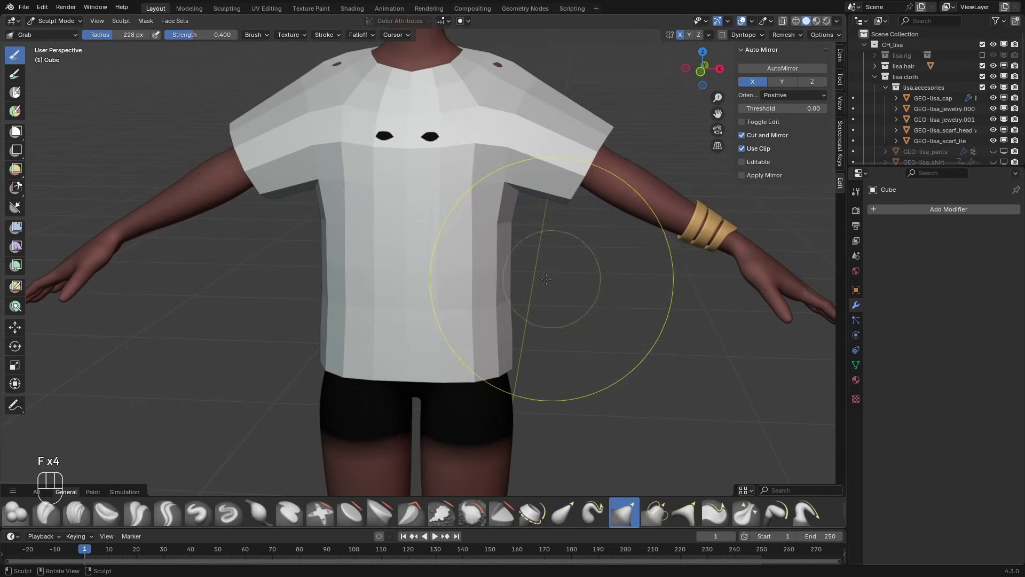
{"action": "key", "text": "f"}
{"action": "left_click", "coordinate": [531, 286]}
{"action": "left_click_drag", "start_coordinate": [522, 275], "coordinate": [517, 291]}
{"action": "scroll", "coordinate": [523, 257], "scroll_direction": "down", "scroll_amount": 5}
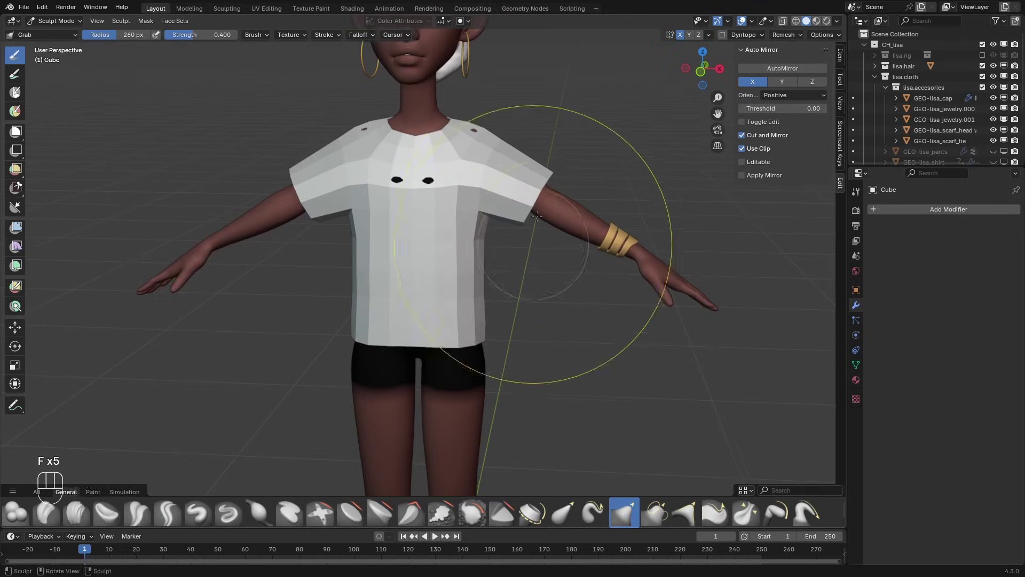
Add a level 1 Subdivision modifier to the shirt and a Solidify modifier above it with 0.005 m thickness.
{"action": "key", "text": "ctrl+Tab"}
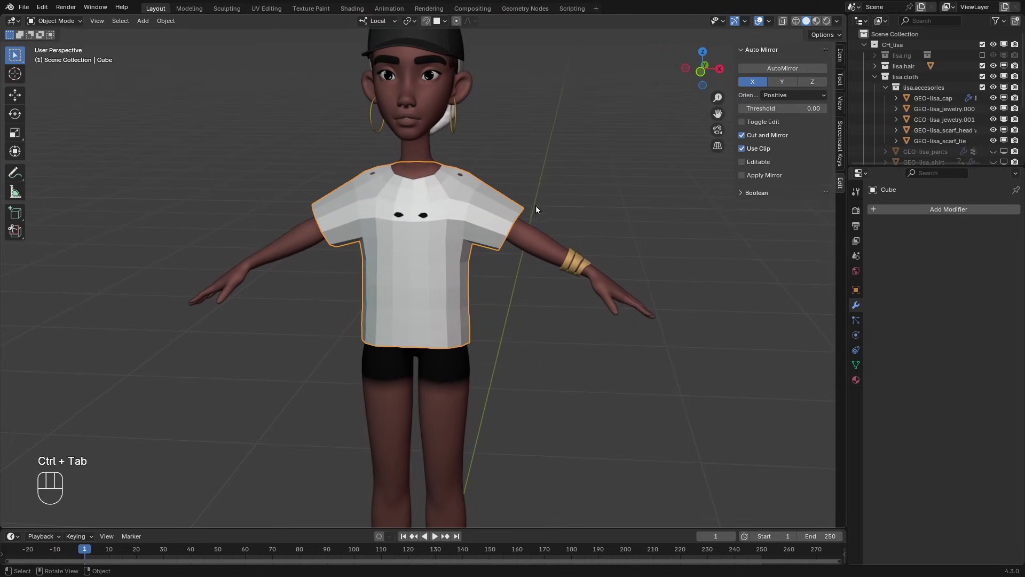
{"action": "key", "text": "ctrl+1"}
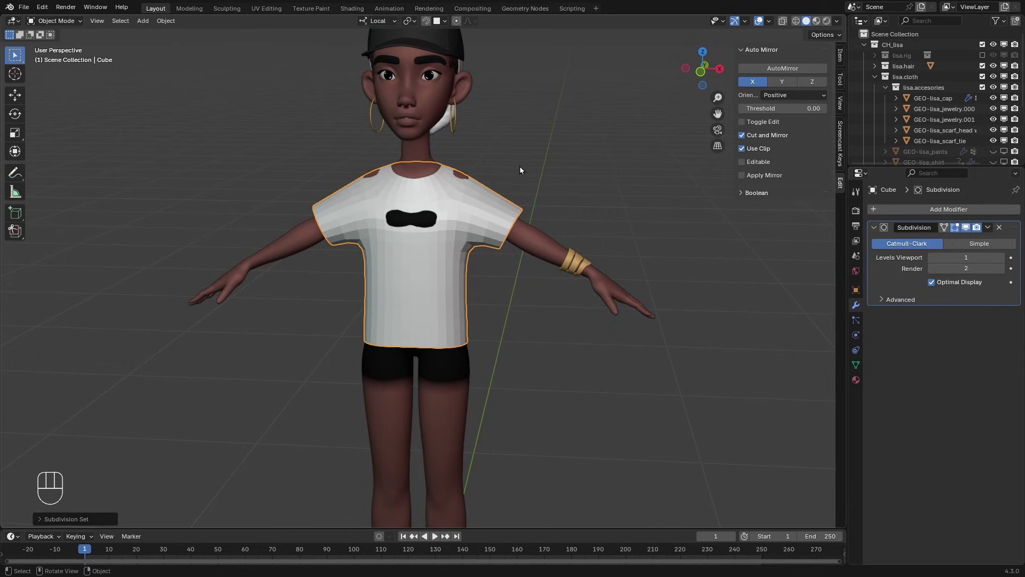
{"action": "left_click", "coordinate": [916, 213]}
{"action": "type", "text": "soli"}
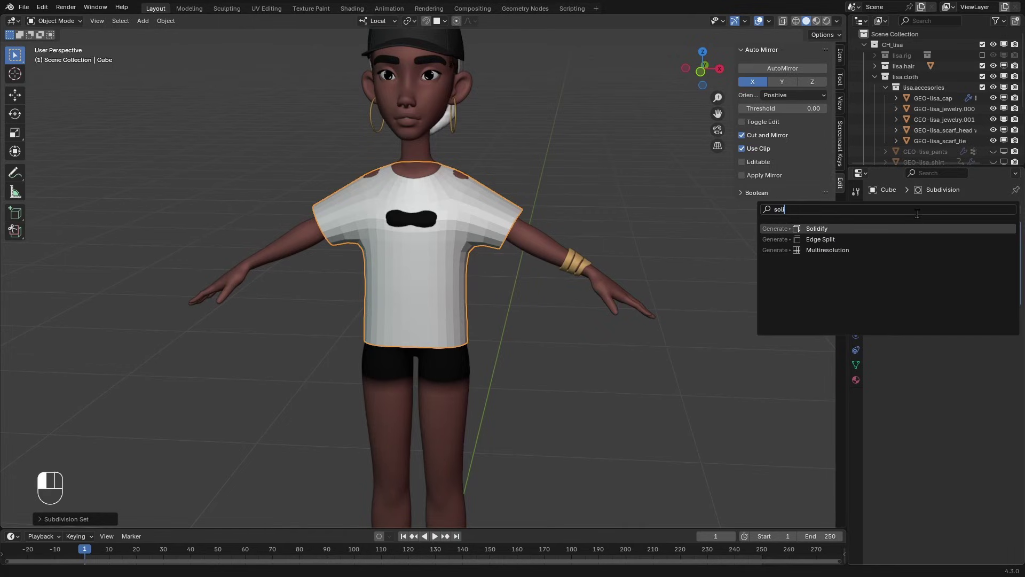
{"action": "left_click", "coordinate": [913, 228]}
{"action": "left_click_drag", "start_coordinate": [1014, 314], "coordinate": [1014, 227]}
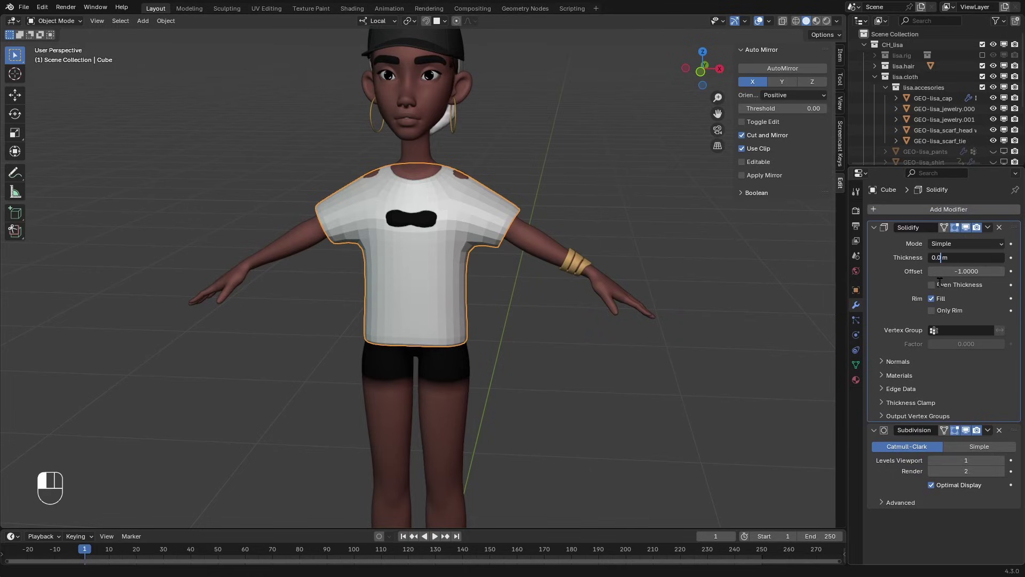
{"action": "left_click", "coordinate": [941, 287]}
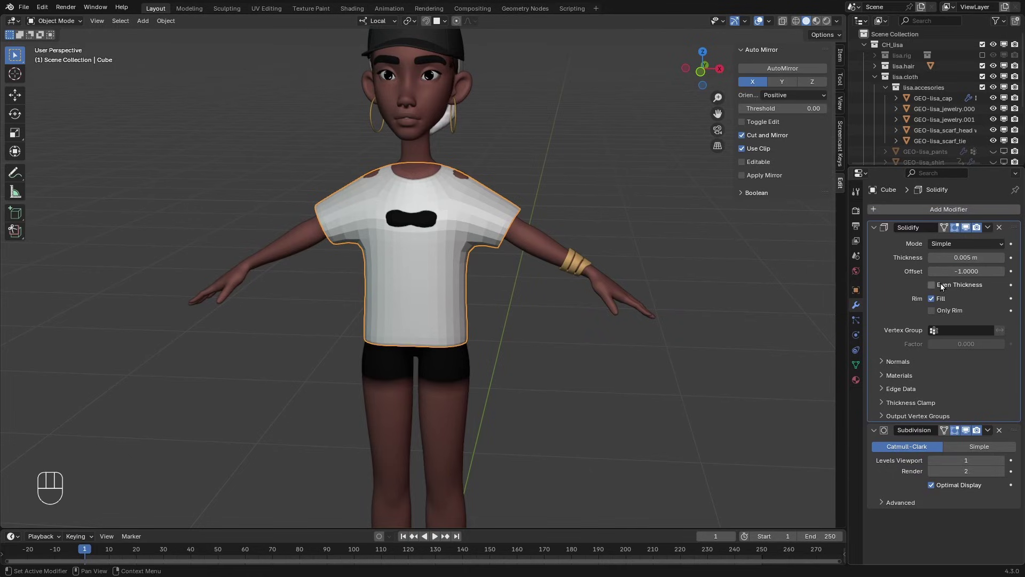
Go back to sculpting and pull the shirt's chest outward with the Grab brush to cover the underlying black garment.
{"action": "mouse_move", "coordinate": [454, 208]}
{"action": "middle_mouse_down"}
{"action": "mouse_move", "coordinate": [414, 210]}
{"action": "mouse_move", "coordinate": [418, 247]}
{"action": "middle_mouse_up"}
{"action": "key", "text": "ctrl+Tab"}
{"action": "middle_click_drag", "start_coordinate": [418, 247], "coordinate": [389, 265]}
{"action": "key", "text": "f"}
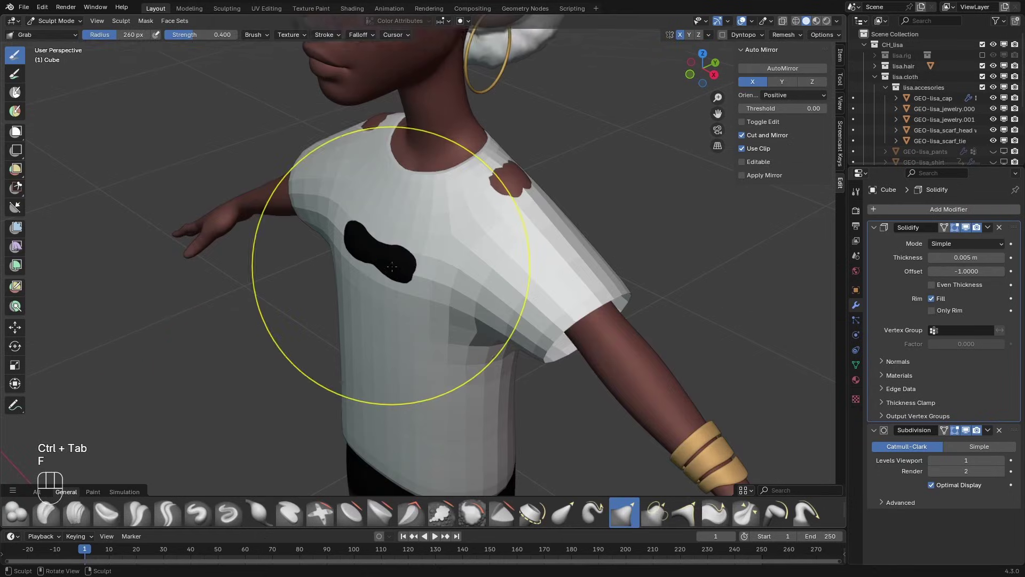
{"action": "left_click", "coordinate": [406, 265]}
{"action": "left_click_drag", "start_coordinate": [413, 258], "coordinate": [393, 265]}
Pull the top of the shoulder outward with a resized Grab brush to cover the exposed skin.
{"action": "key", "text": "f"}
{"action": "mouse_move", "coordinate": [480, 215]}
{"action": "middle_mouse_down"}
{"action": "mouse_move", "coordinate": [463, 192]}
{"action": "mouse_move", "coordinate": [515, 174]}
{"action": "mouse_move", "coordinate": [537, 192]}
{"action": "middle_mouse_up"}
{"action": "mouse_move", "coordinate": [537, 191]}
{"action": "left_mouse_down"}
{"action": "mouse_move", "coordinate": [556, 236]}
{"action": "mouse_move", "coordinate": [583, 226]}
{"action": "mouse_move", "coordinate": [583, 206]}
{"action": "left_mouse_up"}
{"action": "key", "text": "f"}
{"action": "key", "text": "f"}
{"action": "left_click", "coordinate": [574, 230]}
{"action": "middle_click_drag", "start_coordinate": [583, 206], "coordinate": [526, 192], "text": "ctrl+alt"}
Shape the shirt's lower hem with the Grab brush at a 191 px radius.
{"action": "key", "text": "f"}
{"action": "key", "text": "f"}
{"action": "left_click", "coordinate": [462, 297]}
{"action": "left_click_drag", "start_coordinate": [413, 302], "coordinate": [419, 318]}
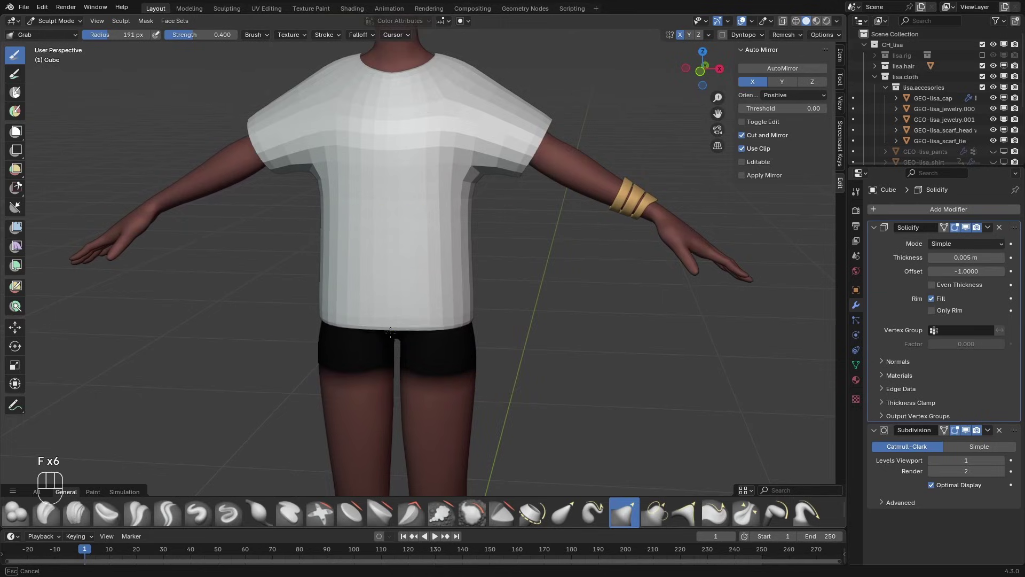
{"action": "middle_click_drag", "start_coordinate": [427, 310], "coordinate": [229, 297], "text": "alt"}
{"action": "middle_click_drag", "start_coordinate": [394, 326], "coordinate": [394, 290], "text": "ctrl+alt"}
{"action": "left_click_drag", "start_coordinate": [395, 290], "coordinate": [366, 308]}
Refine the shirt's back and sides down to the hem with the Grab brush, starting at a 211 px radius.
{"action": "key", "text": "f"}
{"action": "left_click", "coordinate": [366, 308]}
{"action": "middle_click_drag", "start_coordinate": [366, 309], "coordinate": [375, 247]}
{"action": "key", "text": "f"}
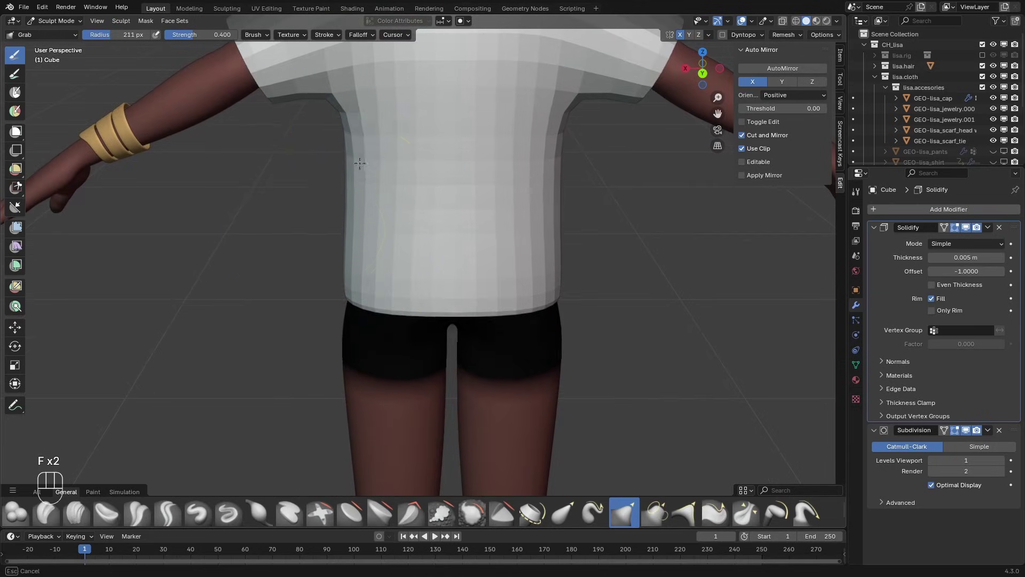
{"action": "key", "text": "f"}
{"action": "key", "text": "f"}
{"action": "key", "text": "f"}
{"action": "left_click_drag", "start_coordinate": [333, 235], "coordinate": [357, 229]}
{"action": "middle_click_drag", "start_coordinate": [357, 230], "coordinate": [399, 288], "text": "ctrl"}
{"action": "left_click_drag", "start_coordinate": [483, 283], "coordinate": [486, 292]}
{"action": "middle_click_drag", "start_coordinate": [486, 292], "coordinate": [505, 204]}
In Edit Mode from the front view, move the sleeve opening's edge loop outward along the arm.
{"action": "key", "text": "Tab"}
{"action": "key", "text": "KP_1"}
{"action": "scroll", "coordinate": [504, 203], "scroll_direction": "up", "scroll_amount": 2}
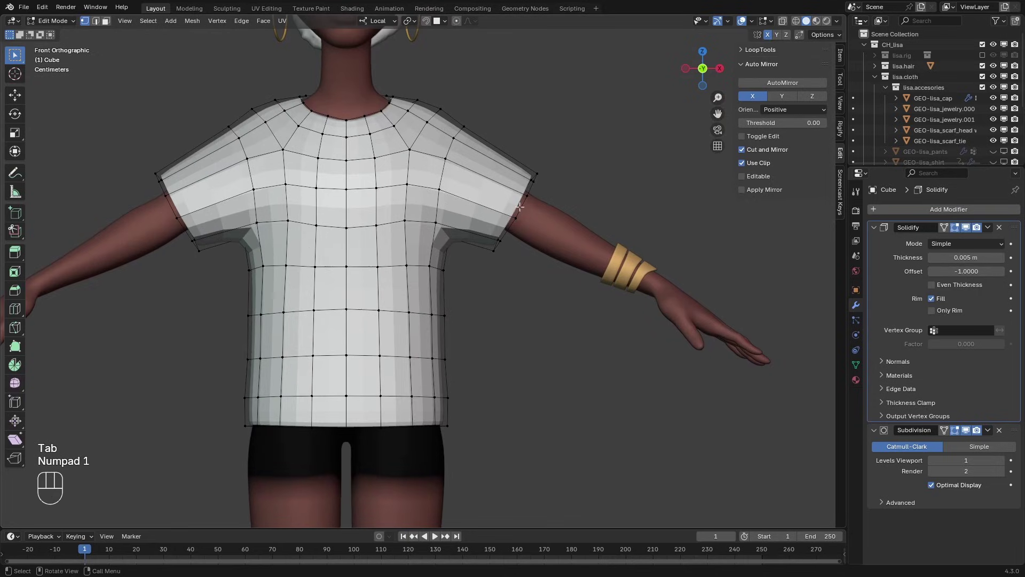
{"action": "key", "text": "g"}
{"action": "left_click", "coordinate": [528, 201]}
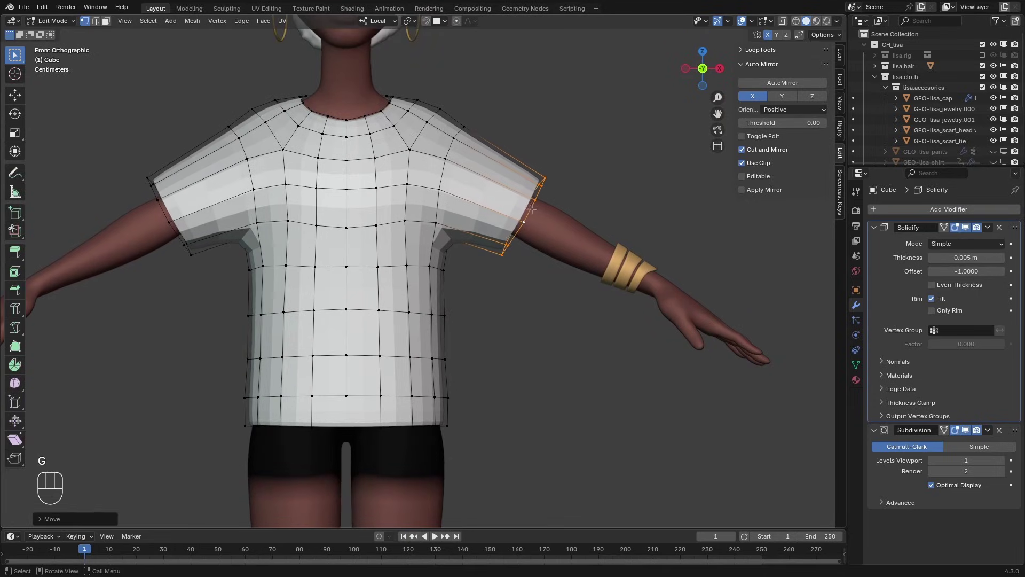
{"action": "key", "text": "g"}
{"action": "left_click", "coordinate": [529, 201]}
Turn the selected sleeve opening loop into an even circle with LoopTools.
{"action": "right_click", "coordinate": [497, 162]}
{"action": "mouse_move", "coordinate": [496, 162]}
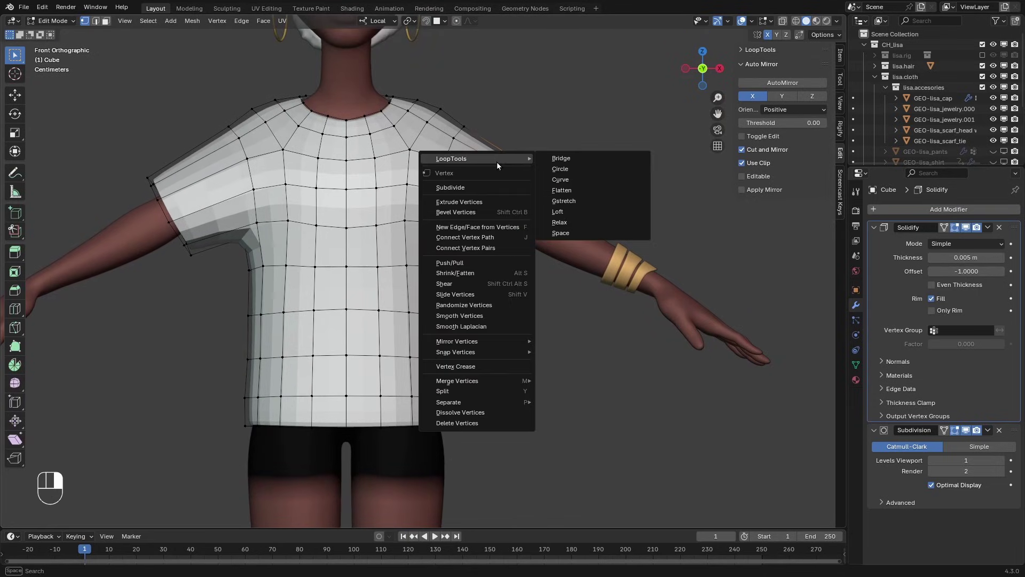
{"action": "left_click", "coordinate": [555, 171]}
{"action": "scroll", "coordinate": [551, 175], "scroll_direction": "up", "scroll_amount": 2}
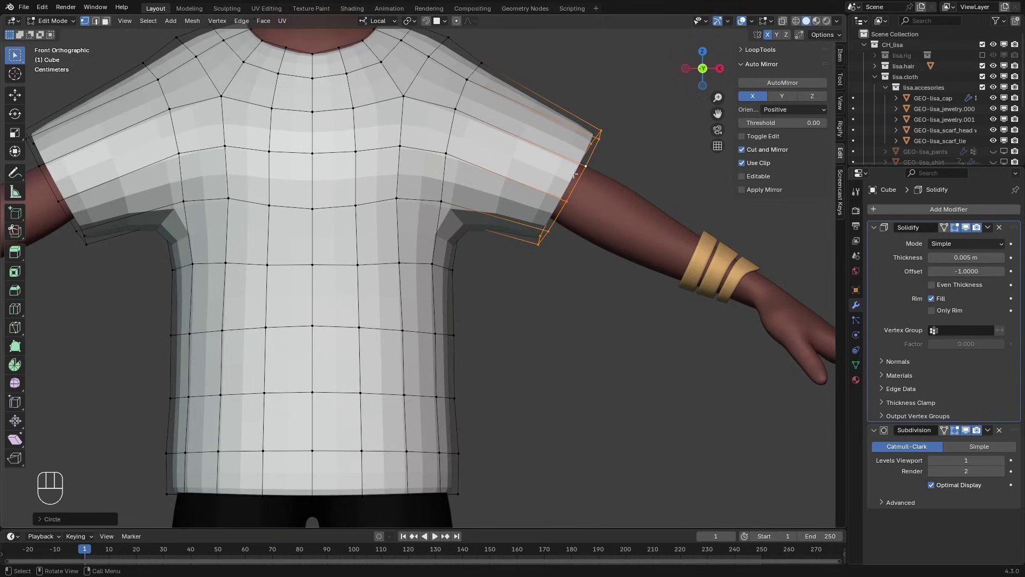
Rotate the sleeve opening loop and lower it about 0.022 m along local Z.
{"action": "key", "text": "r"}
{"action": "key", "text": "r"}
{"action": "key", "text": "g"}
{"action": "key", "text": "z"}
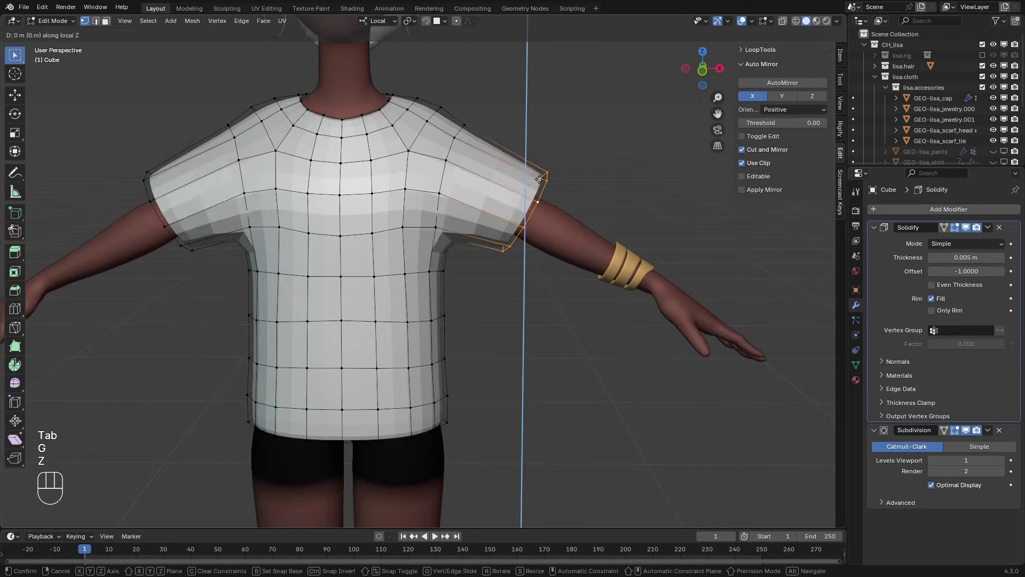
{"action": "key", "text": "shift"}
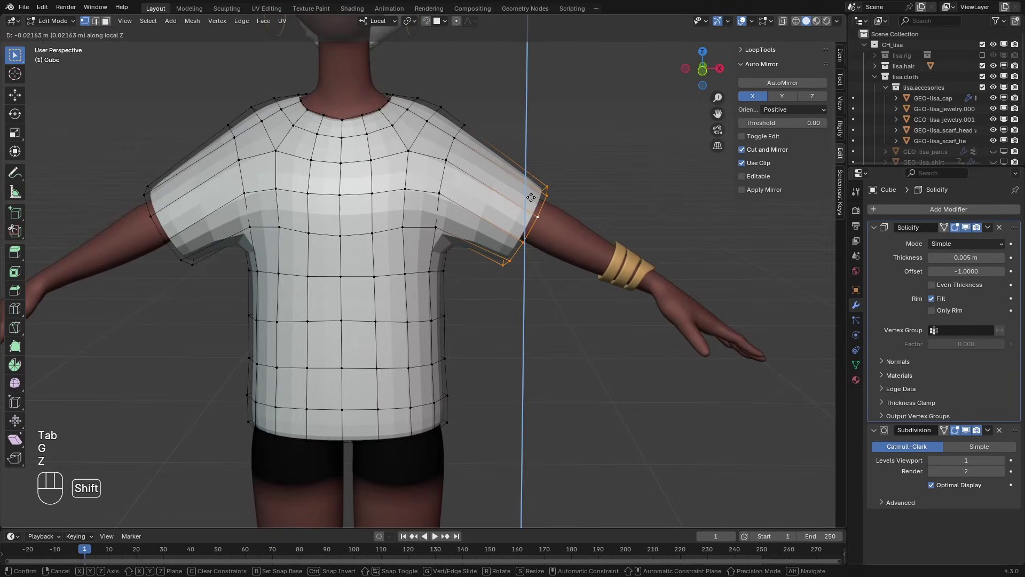
{"action": "left_click", "coordinate": [531, 198]}
Return to Object Mode and apply smooth shading to the shirt.
{"action": "scroll", "coordinate": [531, 185], "scroll_direction": "down", "scroll_amount": 4}
{"action": "key", "text": "Tab"}
{"action": "scroll", "coordinate": [440, 166], "scroll_direction": "up", "scroll_amount": 2}
{"action": "right_click", "coordinate": [449, 168]}
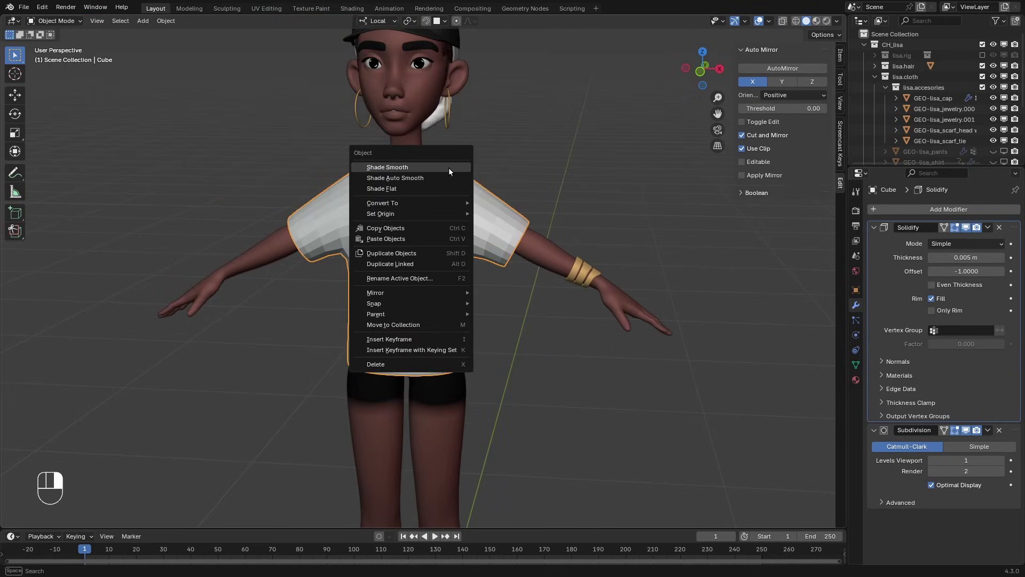
{"action": "left_click", "coordinate": [449, 171]}
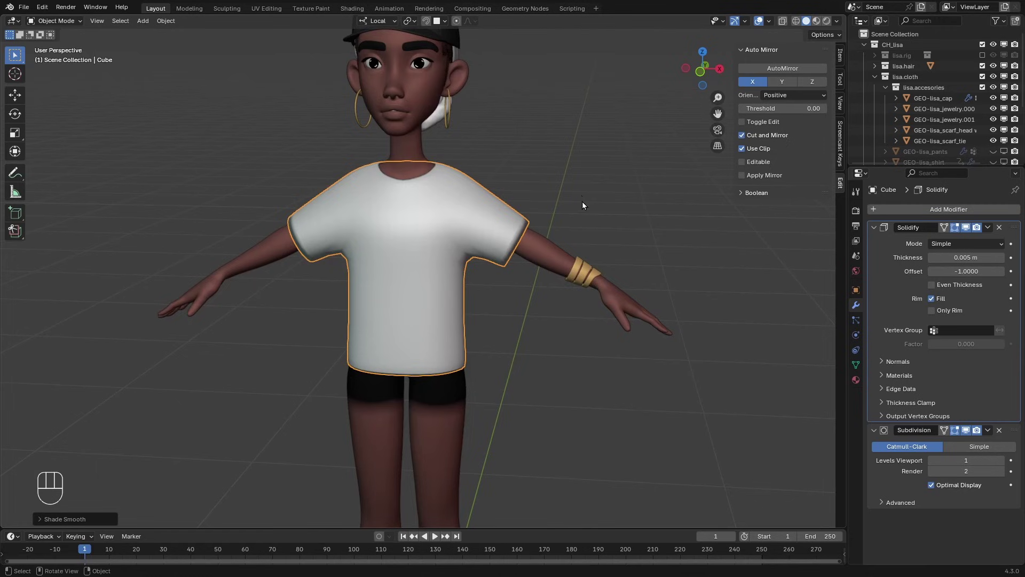
Add a loop cut around the sleeve and slide it close to the opening to sharpen the cuff edge.
{"action": "scroll", "coordinate": [562, 192], "scroll_direction": "up", "scroll_amount": 5}
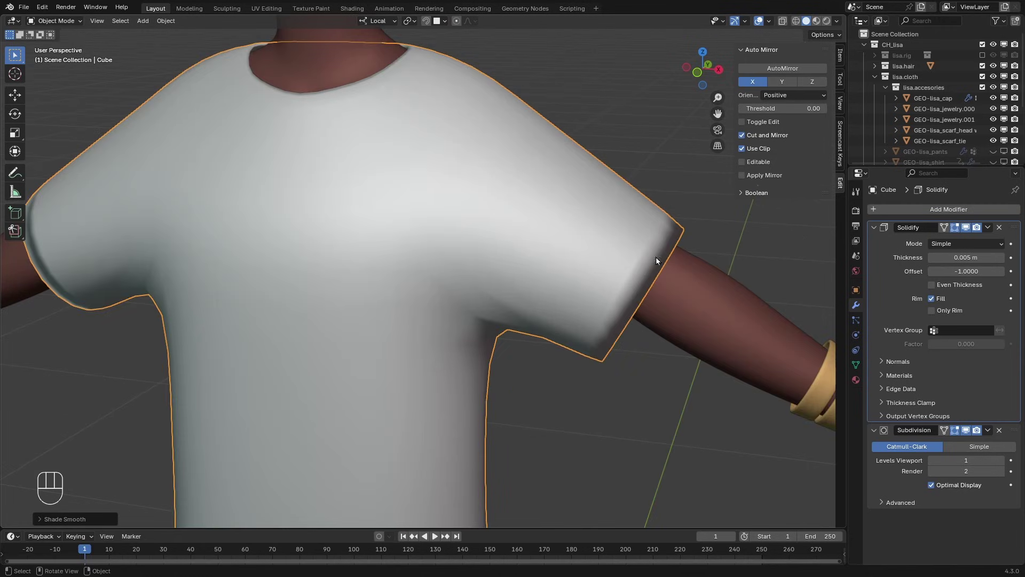
{"action": "key", "text": "Tab"}
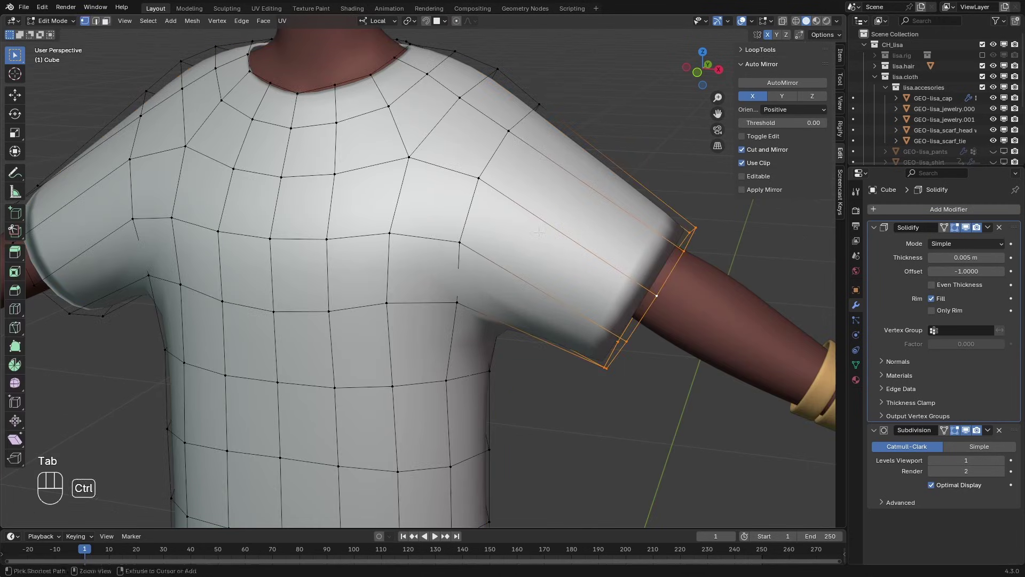
{"action": "key", "text": "ctrl+r"}
{"action": "left_click", "coordinate": [549, 242]}
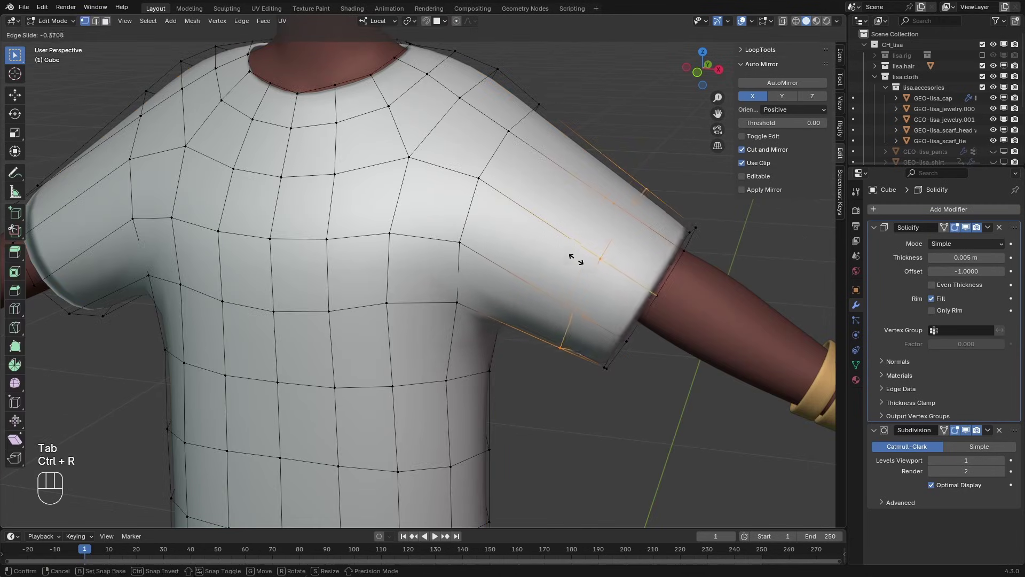
{"action": "left_click", "coordinate": [620, 291]}
{"action": "left_click_drag", "start_coordinate": [620, 291], "coordinate": [660, 382], "text": "alt+shift"}
Add a loop cut around the collar and slide it close to the neckline edge.
{"action": "left_click_drag", "start_coordinate": [481, 225], "coordinate": [488, 236], "text": "alt"}
{"action": "key", "text": "ctrl+r"}
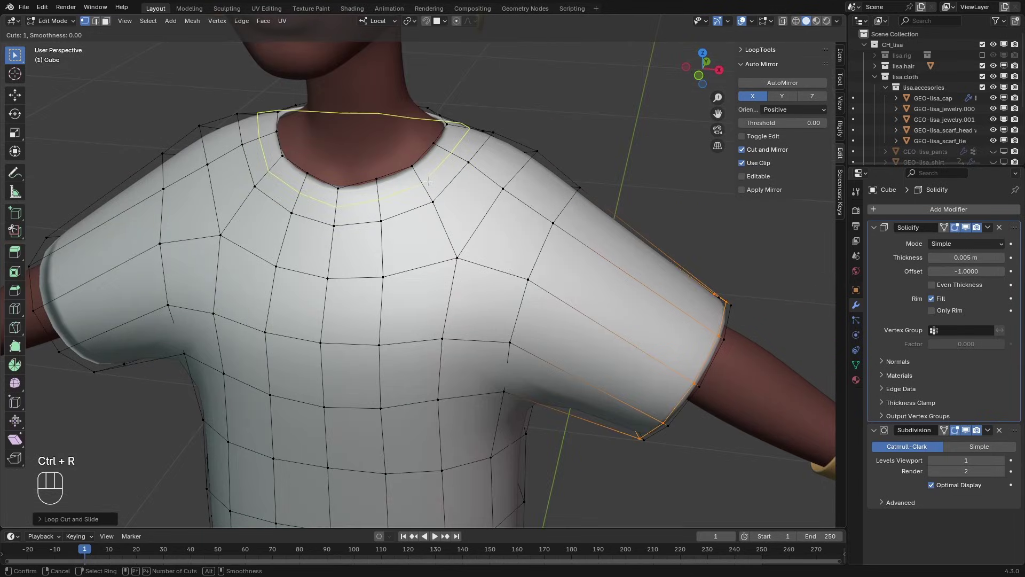
{"action": "left_click", "coordinate": [428, 182]}
{"action": "left_click", "coordinate": [373, 131]}
{"action": "scroll", "coordinate": [373, 130], "scroll_direction": "down", "scroll_amount": 2}
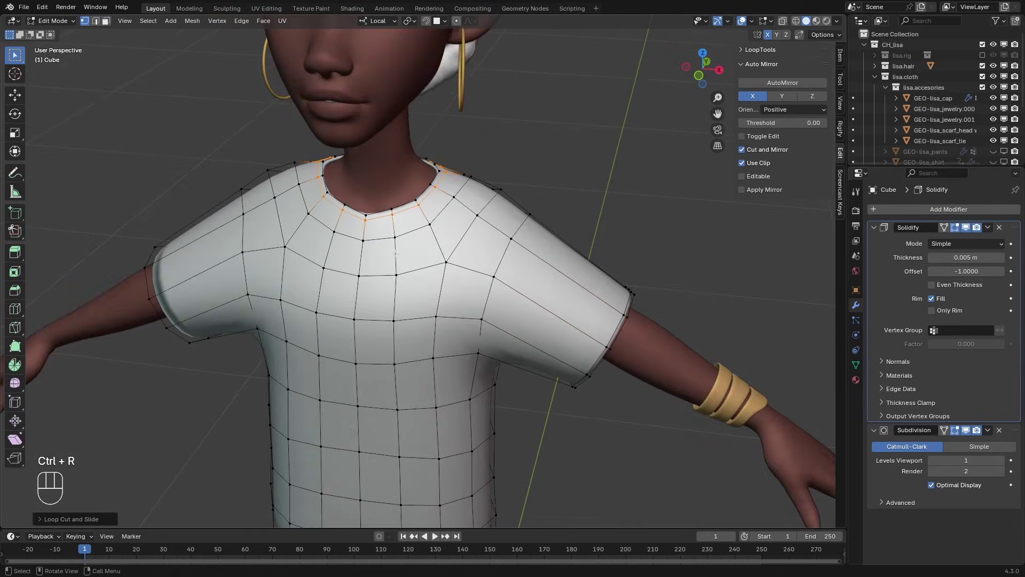
Add a loop cut around the shirt's bottom and slide it toward the hem by a factor of about 0.63.
{"action": "left_click_drag", "start_coordinate": [418, 524], "coordinate": [395, 267], "text": "alt+shift"}
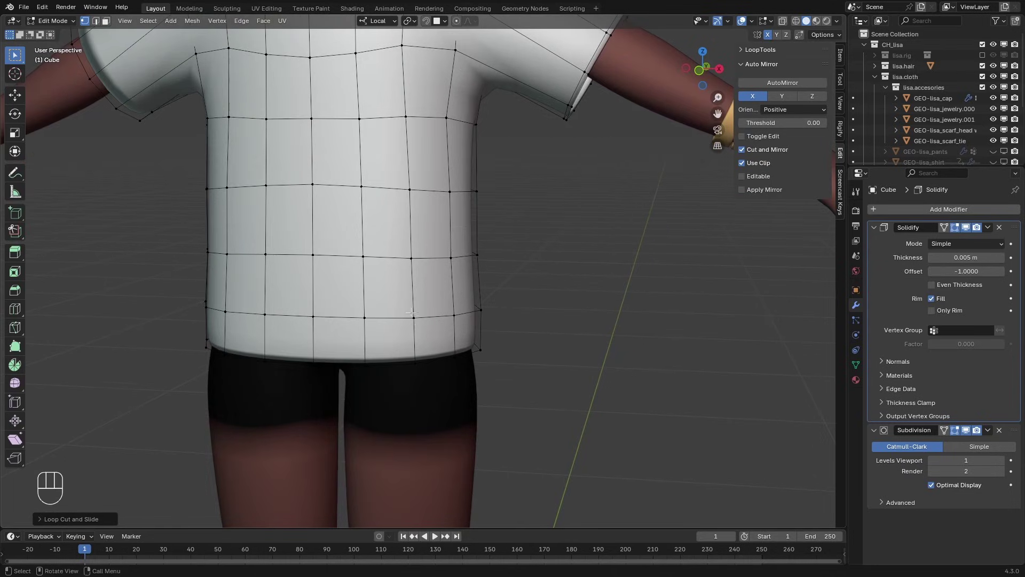
{"action": "key", "text": "ctrl+r"}
{"action": "left_click", "coordinate": [416, 338]}
{"action": "key", "text": "shift"}
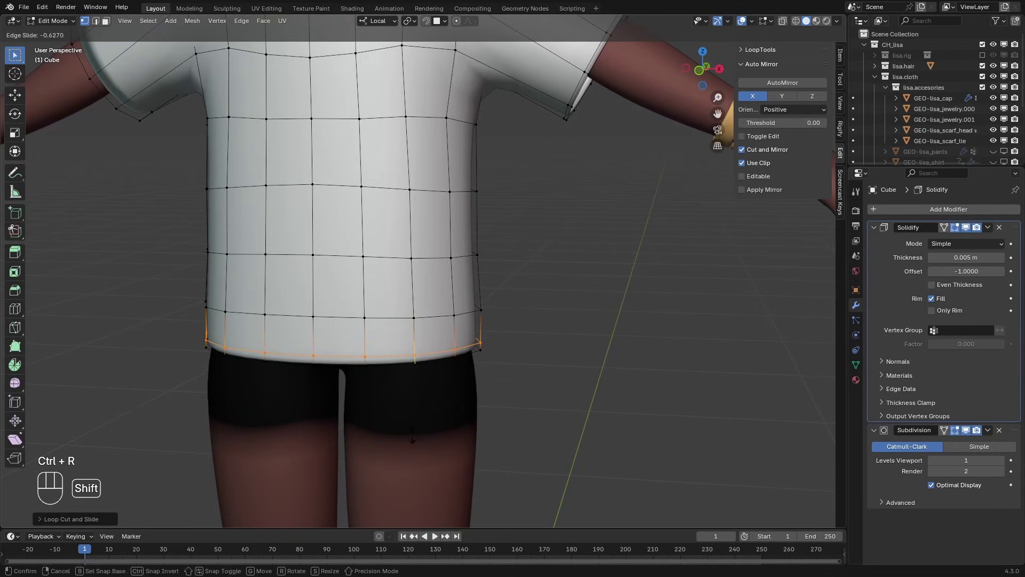
{"action": "left_click", "coordinate": [412, 436]}
Mirror the shirt across X with AutoMirror and move the Mirror modifier to the top of the stack.
{"action": "scroll", "coordinate": [412, 374], "scroll_direction": "down", "scroll_amount": 3}
{"action": "left_click_drag", "start_coordinate": [420, 128], "coordinate": [455, 251], "text": "alt+shift"}
{"action": "scroll", "coordinate": [440, 243], "scroll_direction": "up", "scroll_amount": 1}
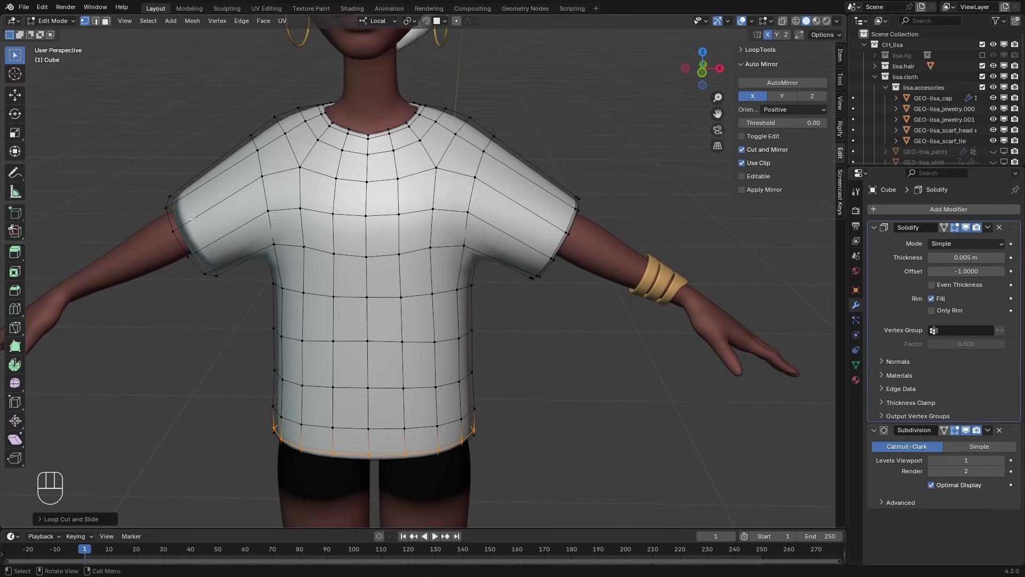
{"action": "left_click", "coordinate": [765, 85]}
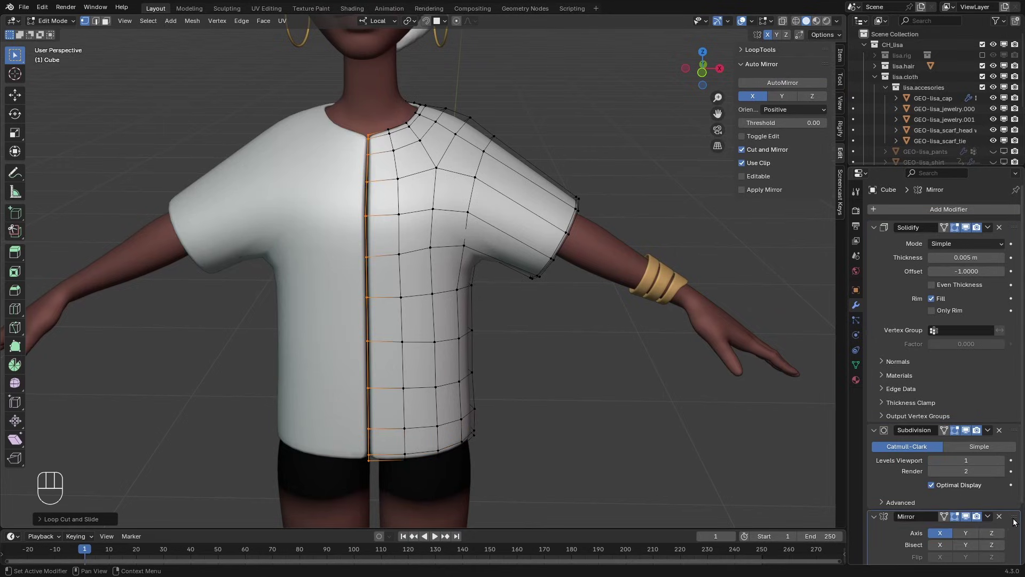
{"action": "left_click_drag", "start_coordinate": [1015, 521], "coordinate": [993, 215]}
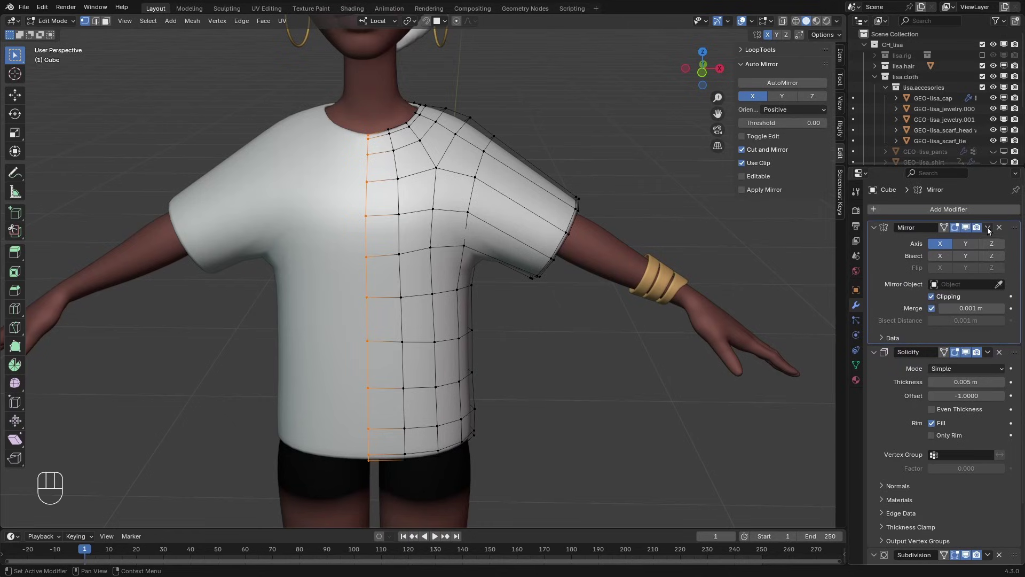
Return to Object Mode and apply the shirt's Mirror modifier.
{"action": "key", "text": "ctrl+Tab"}
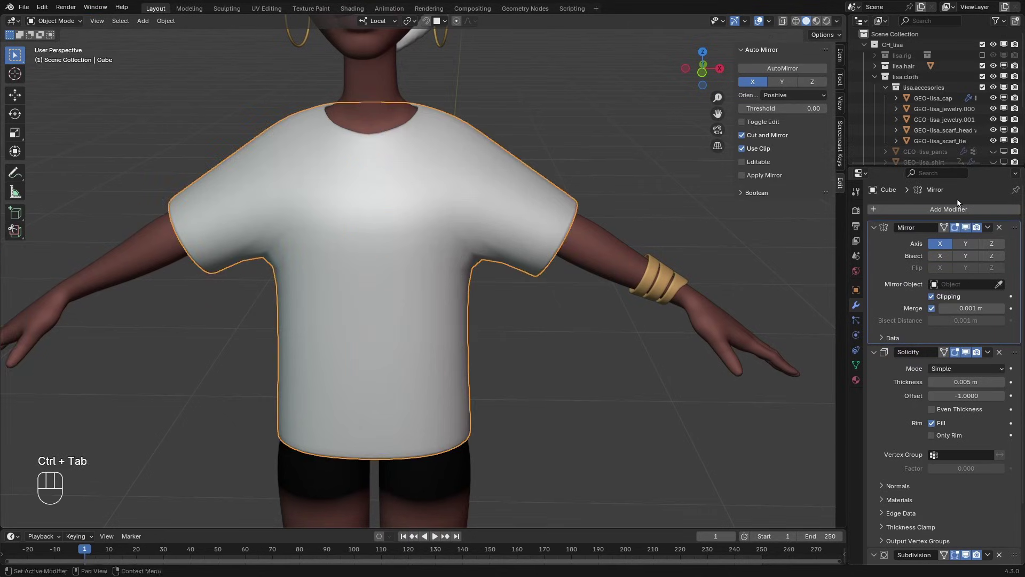
{"action": "left_click", "coordinate": [988, 228]}
{"action": "left_click", "coordinate": [950, 240]}
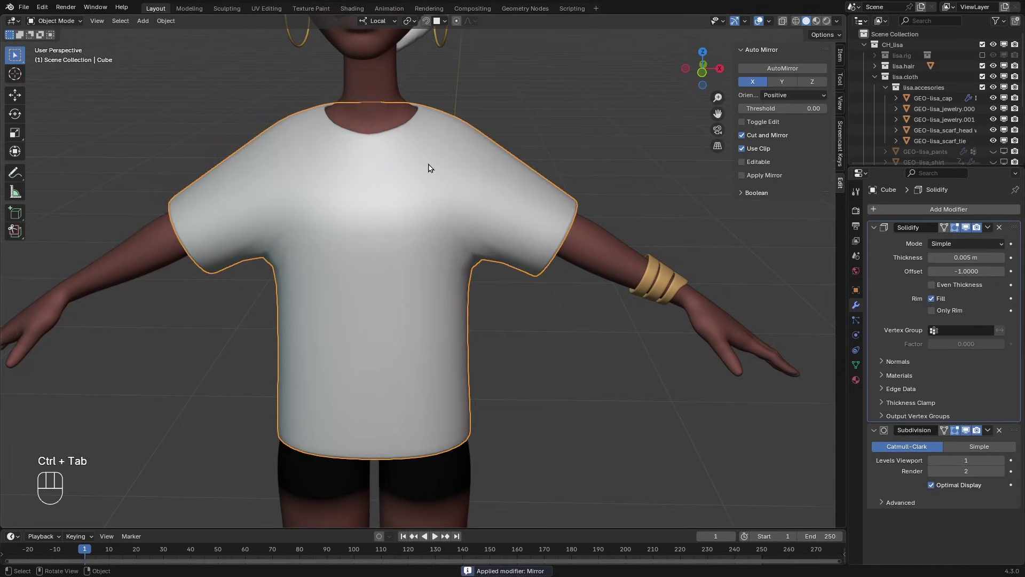
In Edit Mode, add two evenly spaced loop cuts around the character's left sleeve without sliding them.
{"action": "scroll", "coordinate": [431, 168], "scroll_direction": "down", "scroll_amount": 2}
{"action": "middle_click_drag", "start_coordinate": [460, 224], "coordinate": [446, 228]}
{"action": "scroll", "coordinate": [448, 227], "scroll_direction": "up", "scroll_amount": 1}
{"action": "key", "text": "Tab"}
{"action": "scroll", "coordinate": [516, 191], "scroll_direction": "up", "scroll_amount": 1}
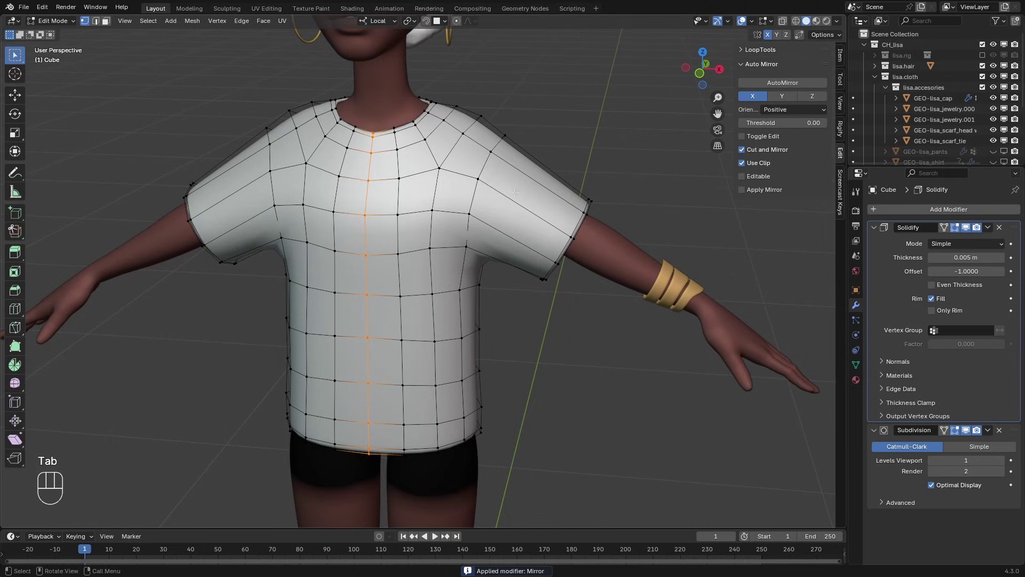
{"action": "key", "text": "ctrl+r"}
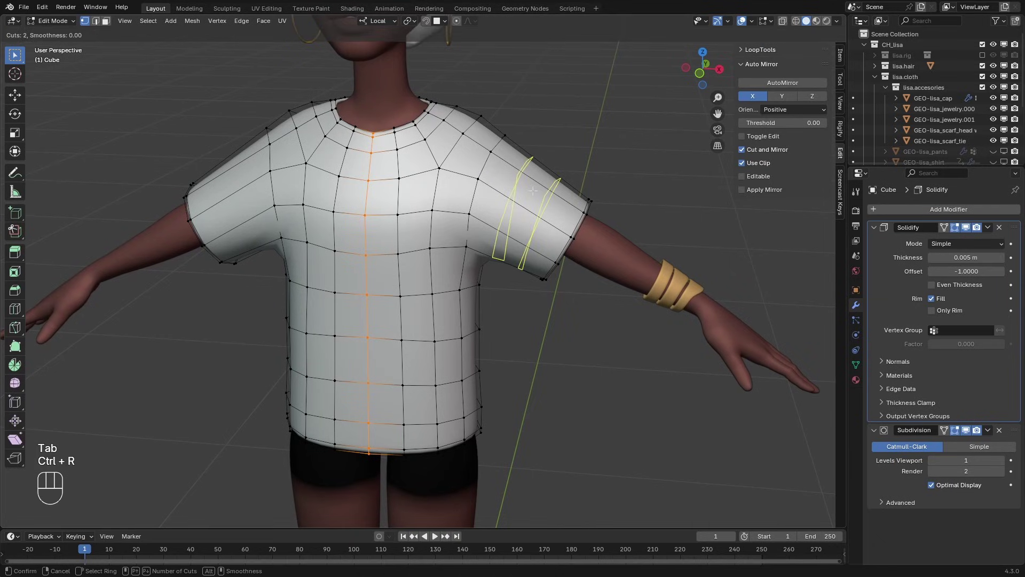
{"action": "left_click", "coordinate": [533, 191]}
{"action": "key", "text": "Escape"}
{"action": "scroll", "coordinate": [693, 118], "scroll_direction": "down", "scroll_amount": 2}
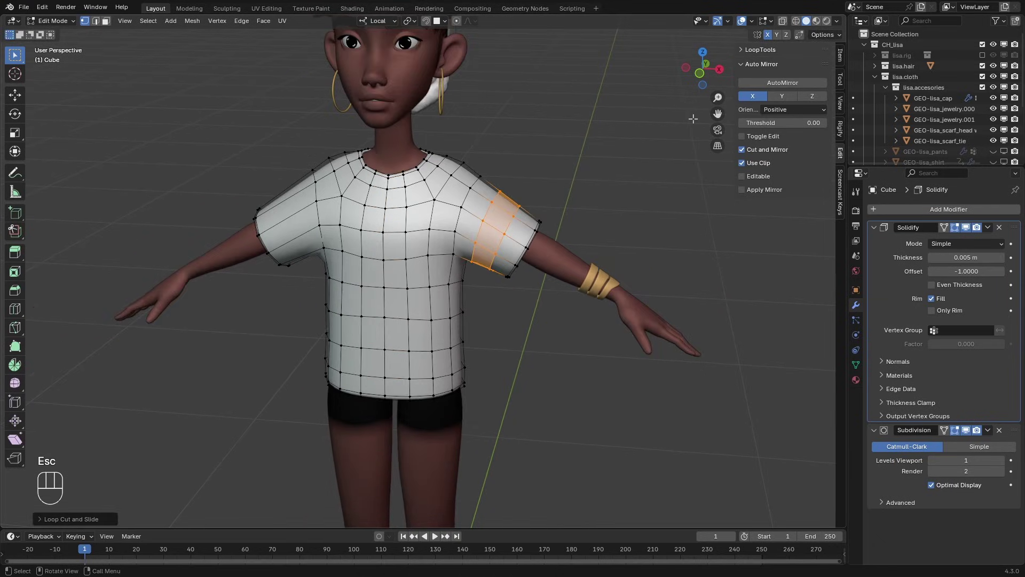
Mirror the shirt across X with AutoMirror, move the Mirror modifier to the top of the stack and apply it in Object Mode.
{"action": "left_click", "coordinate": [754, 86]}
{"action": "left_click_drag", "start_coordinate": [1014, 516], "coordinate": [1011, 230]}
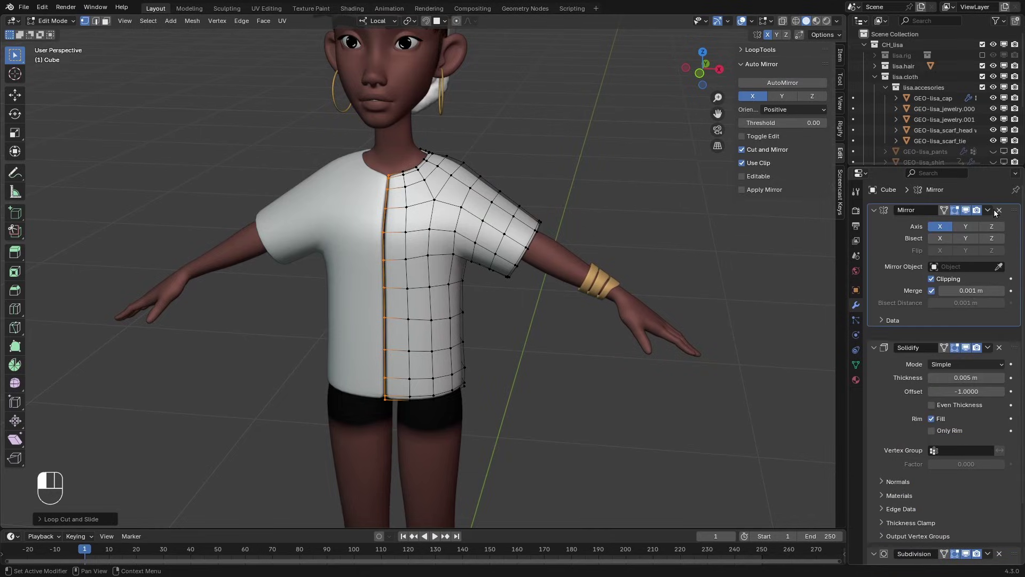
{"action": "key", "text": "Tab"}
{"action": "left_click", "coordinate": [987, 228]}
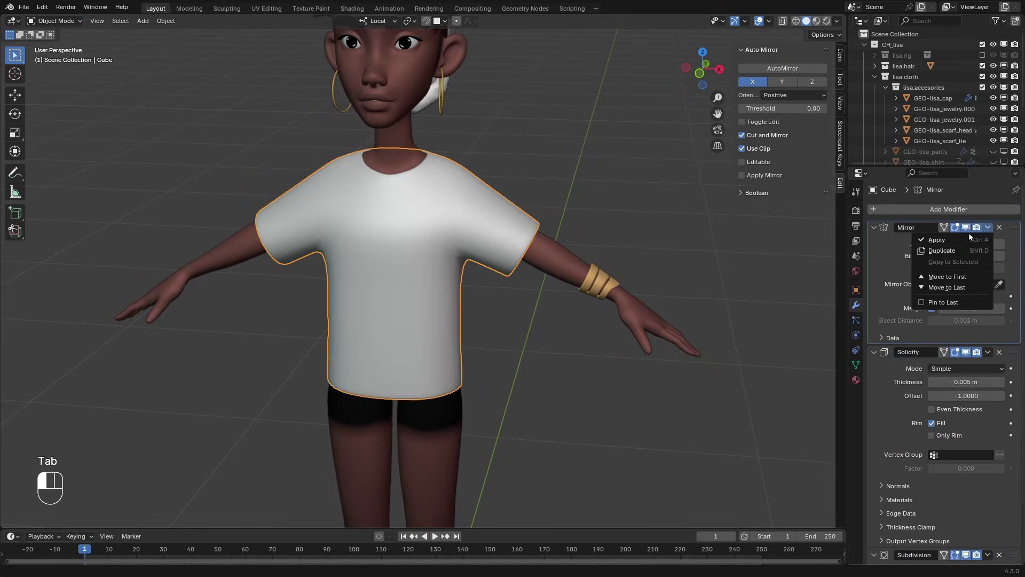
{"action": "left_click", "coordinate": [934, 241]}
{"action": "left_click", "coordinate": [521, 184]}
{"action": "scroll", "coordinate": [524, 180], "scroll_direction": "down", "scroll_amount": 1}
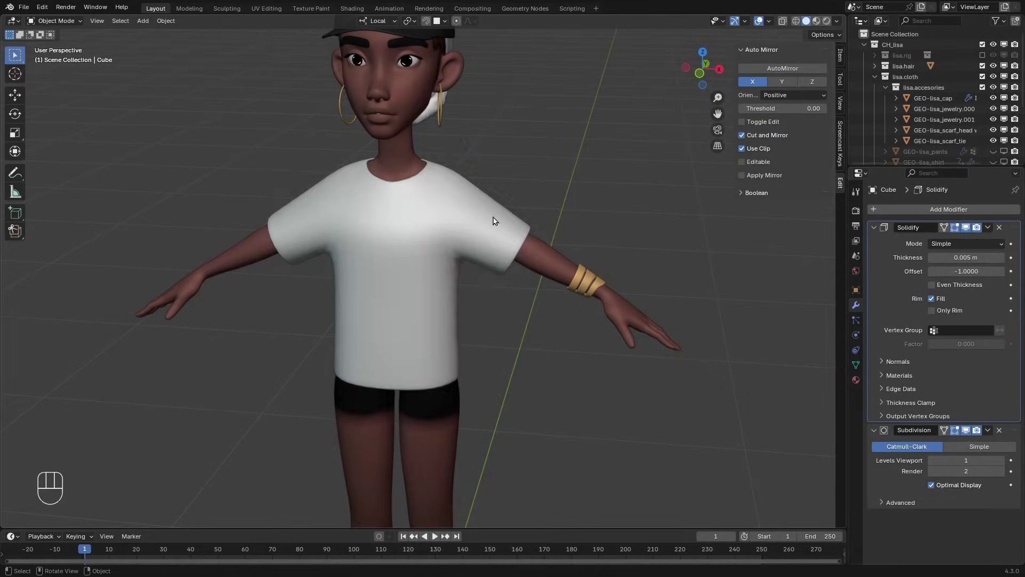
Add a loop cut around the upper part of the character's left sleeve and slide it close to the armhole edge loop.
{"action": "left_click", "coordinate": [493, 221]}
{"action": "key", "text": "Tab"}
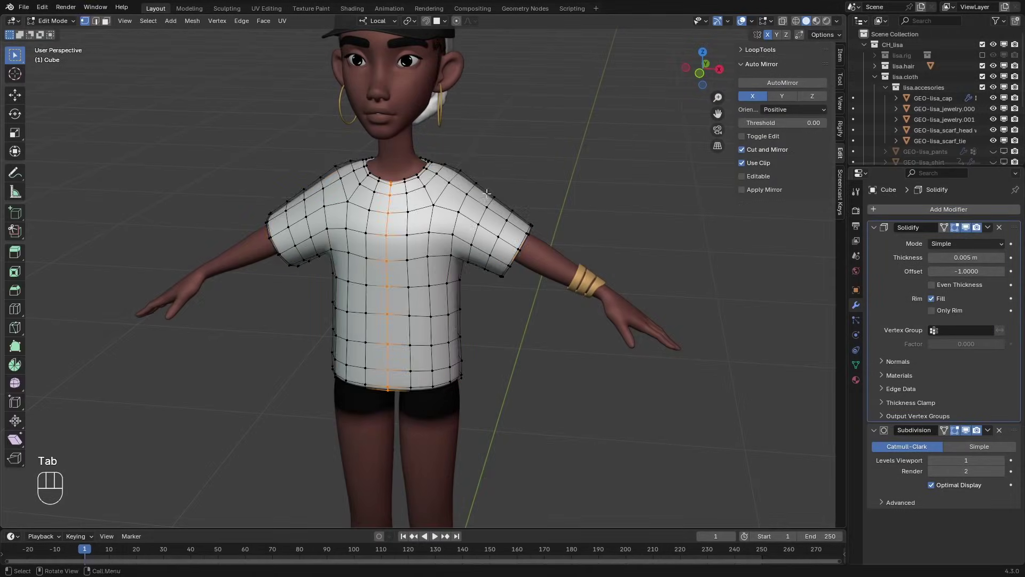
{"action": "scroll", "coordinate": [486, 193], "scroll_direction": "up", "scroll_amount": 3}
{"action": "key", "text": "ctrl+r"}
{"action": "left_click", "coordinate": [492, 186]}
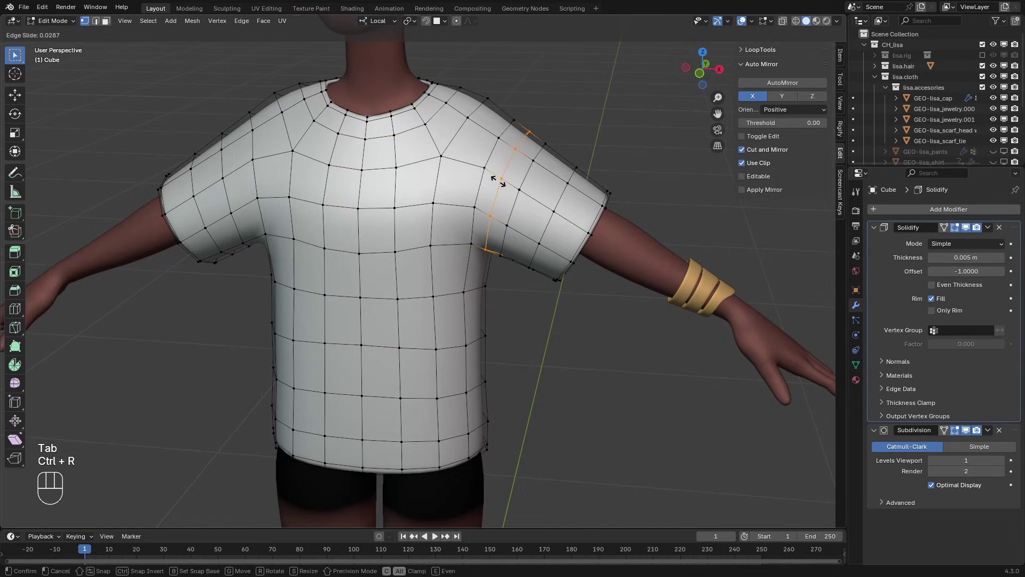
{"action": "left_click", "coordinate": [490, 175]}
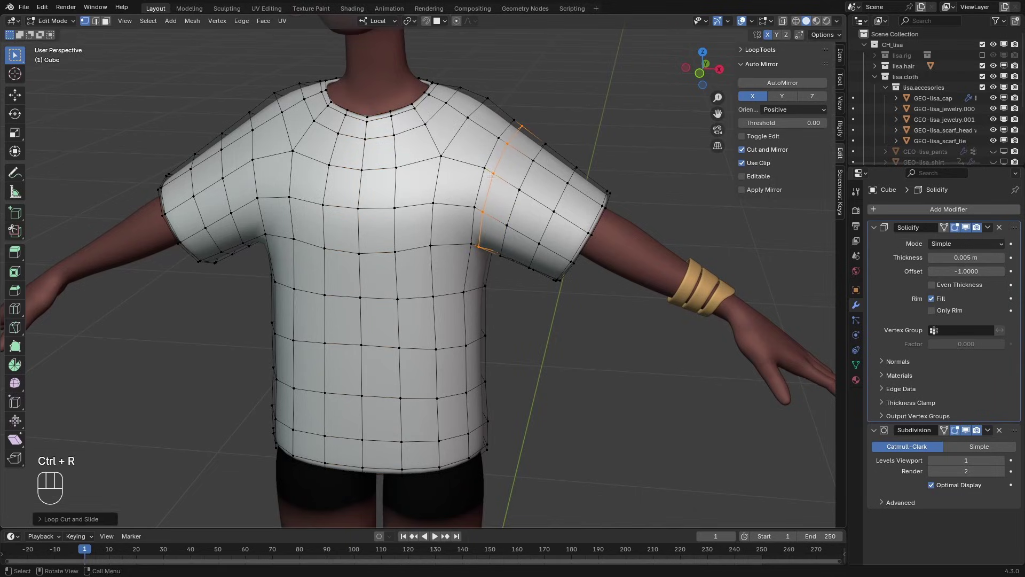
Mirror the new armhole loop across X with AutoMirror, placing the Mirror modifier first in the stack and applying it.
{"action": "left_click", "coordinate": [780, 82]}
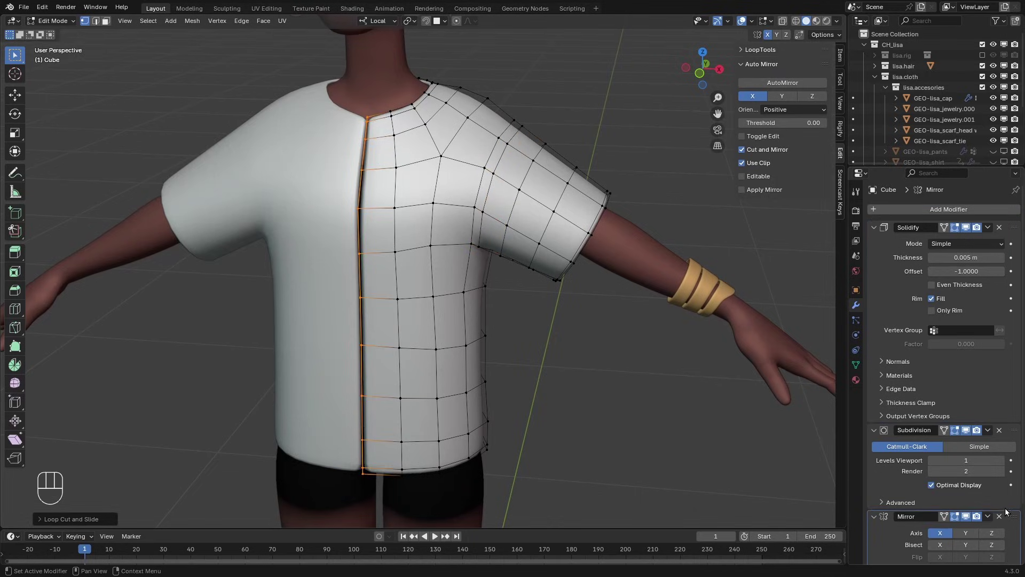
{"action": "left_click_drag", "start_coordinate": [1006, 511], "coordinate": [886, 250]}
{"action": "key", "text": "Tab"}
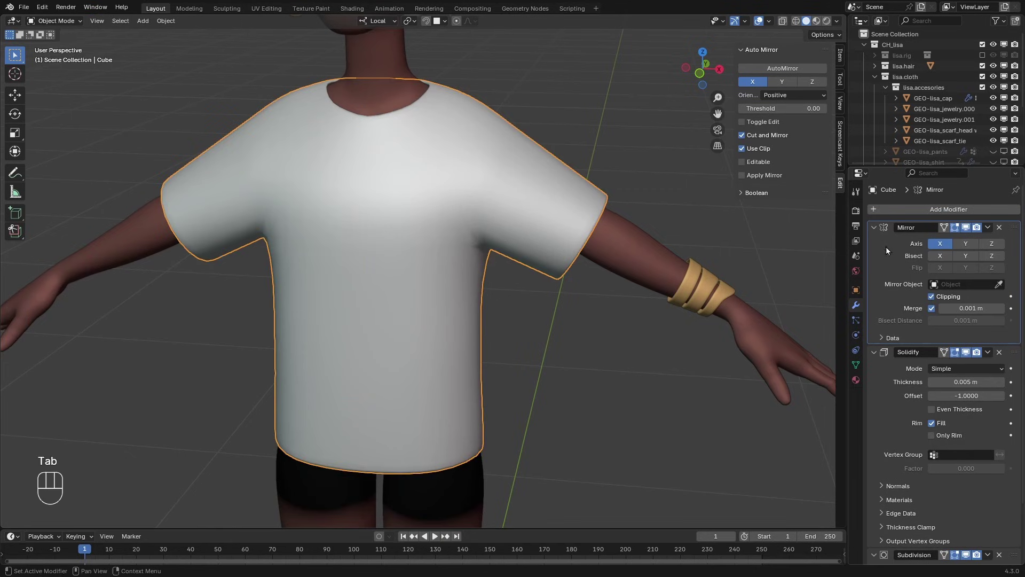
{"action": "key", "text": "ctrl+a"}
Add a centred loop cut just below the neckline and another in the lowest band above the hem.
{"action": "key", "text": "Tab"}
{"action": "key", "text": "ctrl+r"}
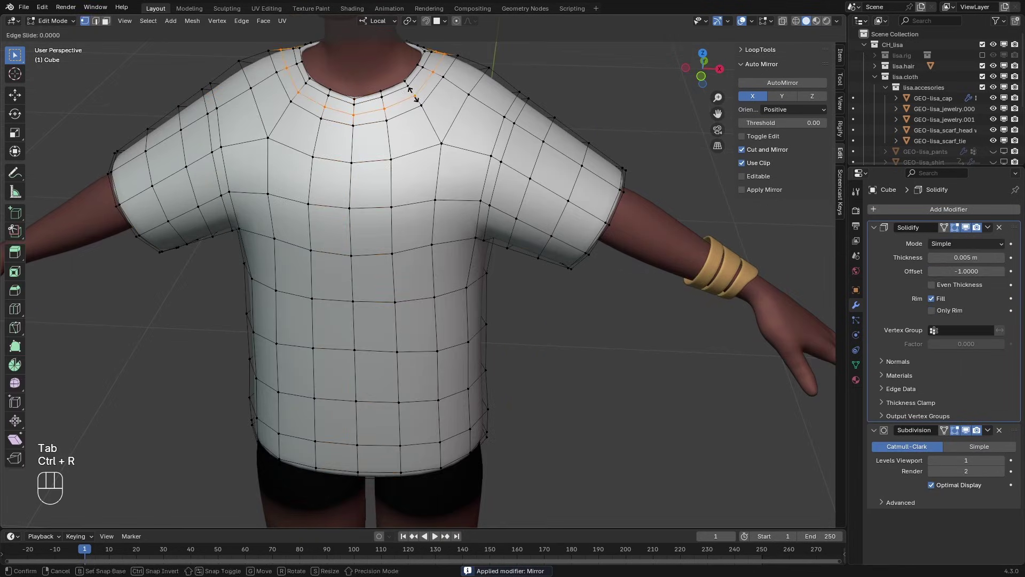
{"action": "key", "text": "Escape"}
{"action": "left_click_drag", "start_coordinate": [413, 94], "coordinate": [414, 177], "text": "ctrl+alt"}
{"action": "left_click_drag", "start_coordinate": [413, 256], "coordinate": [413, 224], "text": "alt+shift"}
{"action": "left_click_drag", "start_coordinate": [414, 224], "coordinate": [400, 198], "text": "alt"}
{"action": "left_click_drag", "start_coordinate": [406, 299], "coordinate": [411, 240], "text": "ctrl+alt"}
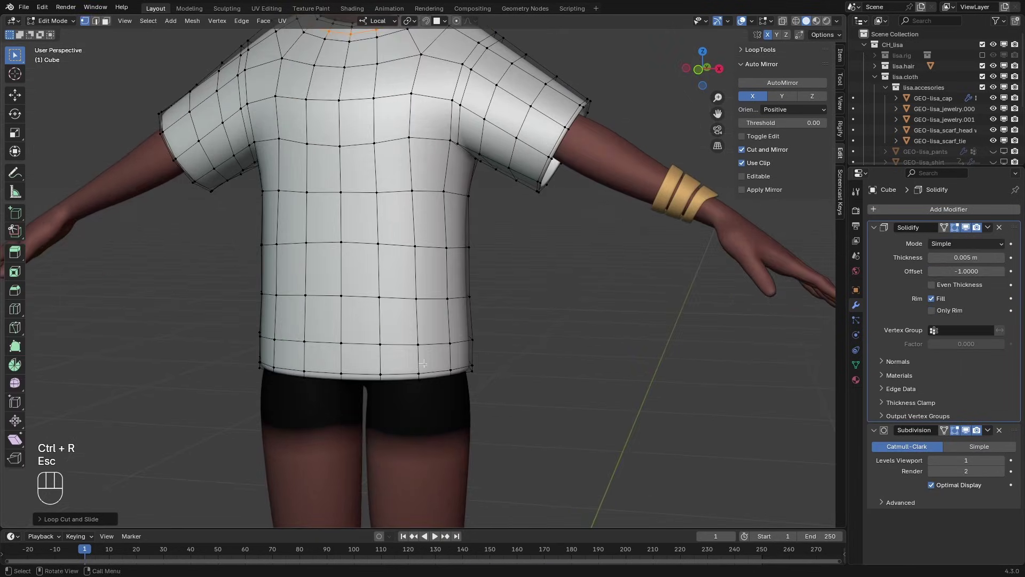
{"action": "key", "text": "ctrl+r"}
{"action": "left_click", "coordinate": [416, 364]}
{"action": "key", "text": "Escape"}
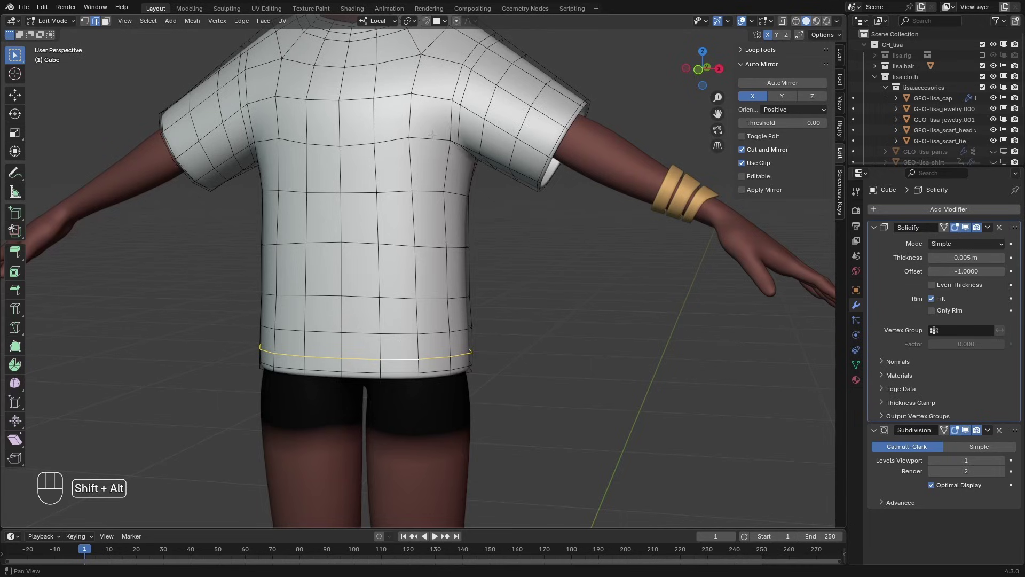
Select the hem, armhole and collar edge loops together and mark them as sharp.
{"action": "middle_click_drag", "start_coordinate": [432, 135], "coordinate": [442, 210]}
{"action": "double_click", "coordinate": [216, 152], "text": "shift"}
{"action": "left_click_drag", "start_coordinate": [216, 153], "coordinate": [221, 182], "text": "alt+shift"}
{"action": "double_click", "coordinate": [376, 112], "text": "shift"}
{"action": "left_click_drag", "start_coordinate": [377, 94], "coordinate": [384, 117], "text": "ctrl+alt"}
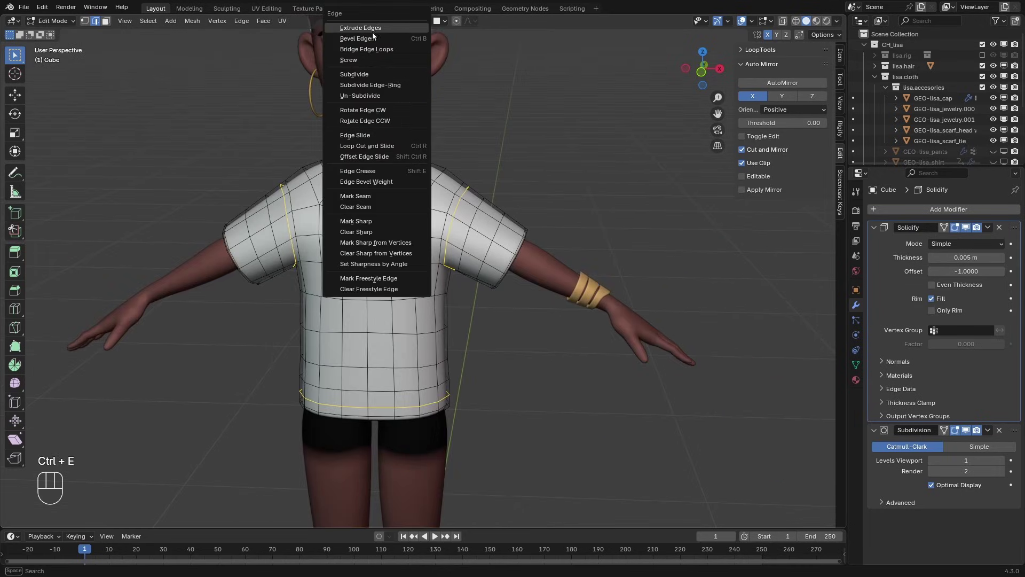
{"action": "left_click_drag", "start_coordinate": [372, 17], "coordinate": [387, 117]}
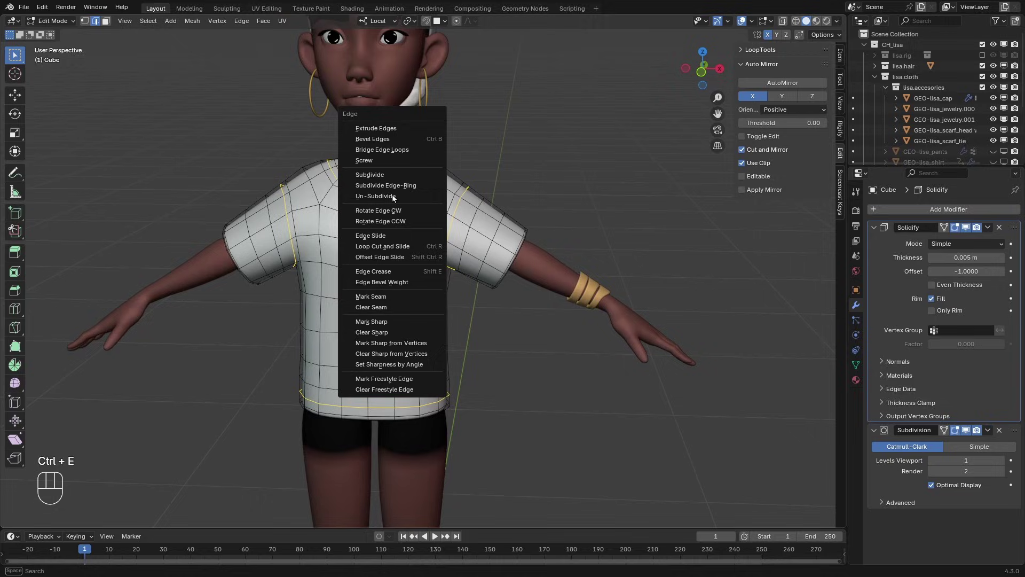
{"action": "left_click", "coordinate": [390, 321]}
Return to Object Mode, add an Edge Split modifier to the shirt and move it to the top of the stack.
{"action": "key", "text": "ctrl+Tab"}
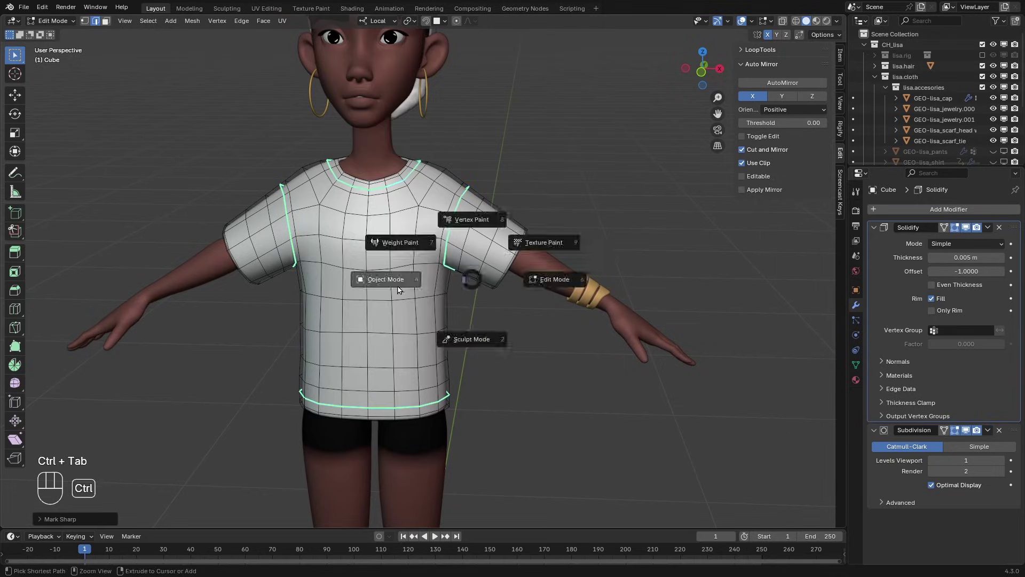
{"action": "left_click", "coordinate": [873, 226]}
{"action": "left_click", "coordinate": [883, 210]}
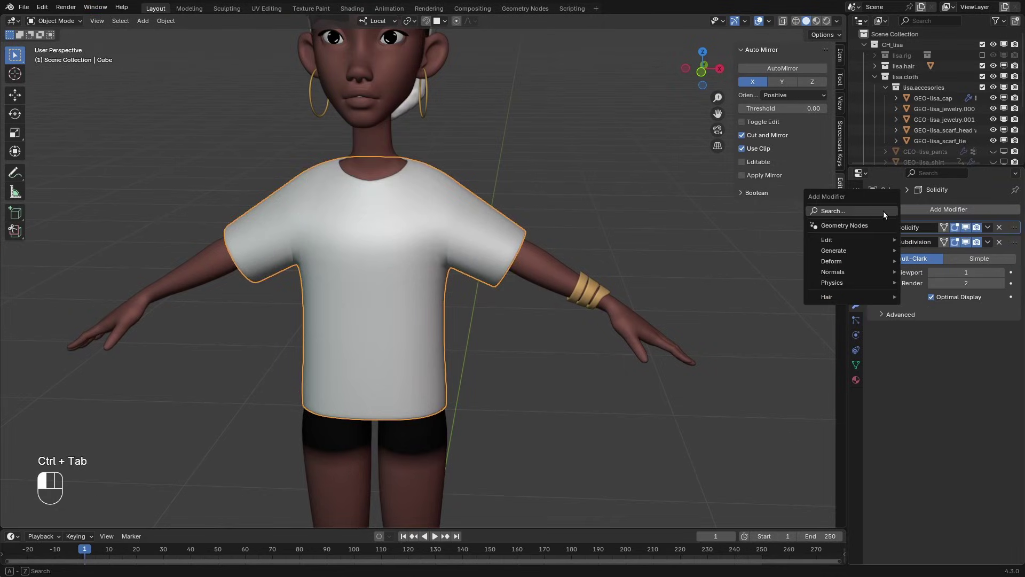
{"action": "type", "text": "edge"}
{"action": "key", "text": "Return"}
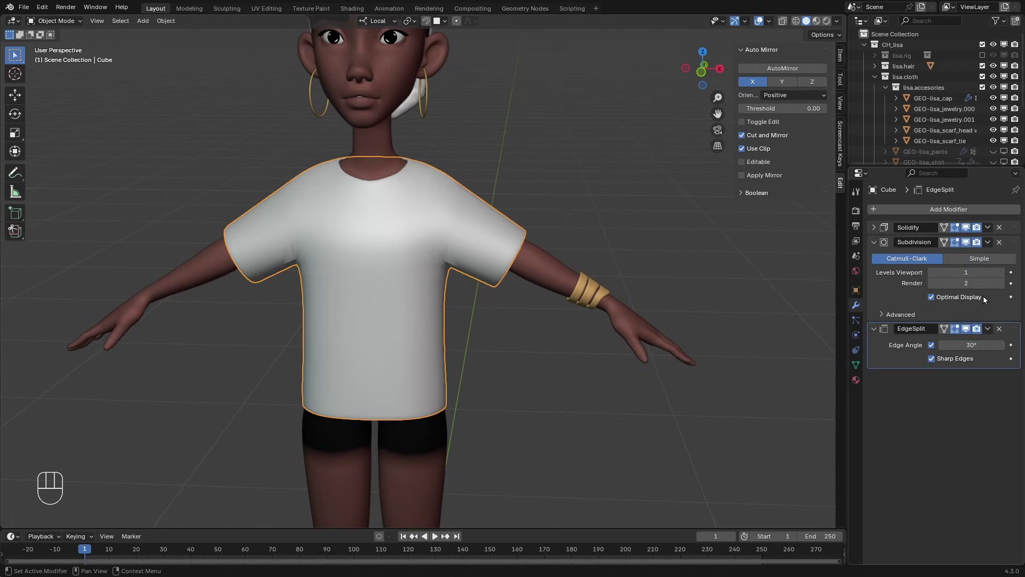
{"action": "left_click_drag", "start_coordinate": [1014, 331], "coordinate": [1009, 229]}
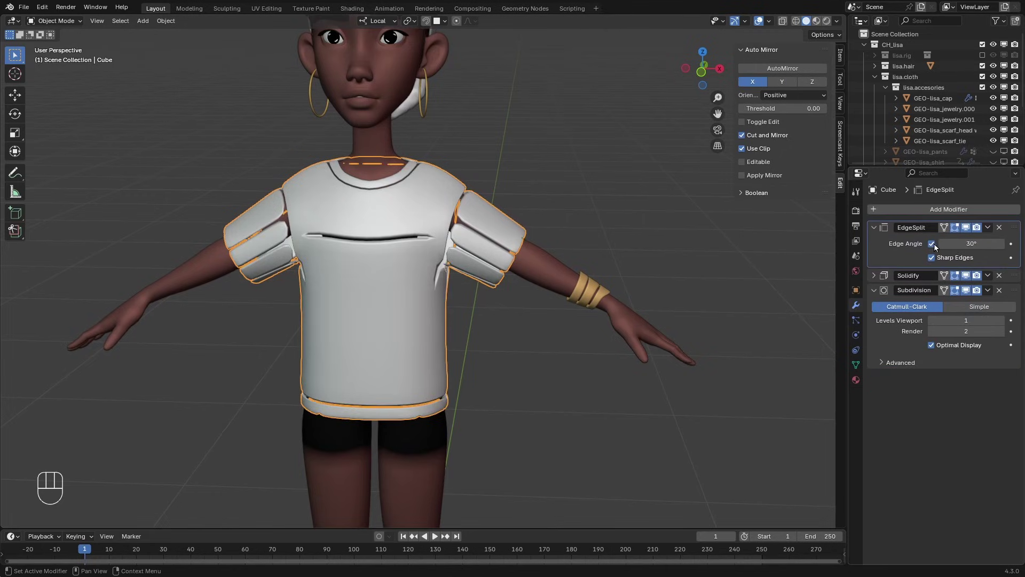
Turn off Edge Angle in the Edge Split modifier, keeping Sharp Edges on, and deselect the shirt.
{"action": "left_click", "coordinate": [931, 244]}
{"action": "middle_click_drag", "start_coordinate": [459, 288], "coordinate": [562, 136]}
{"action": "key", "text": "alt+a"}
{"action": "middle_click_drag", "start_coordinate": [490, 210], "coordinate": [469, 205]}
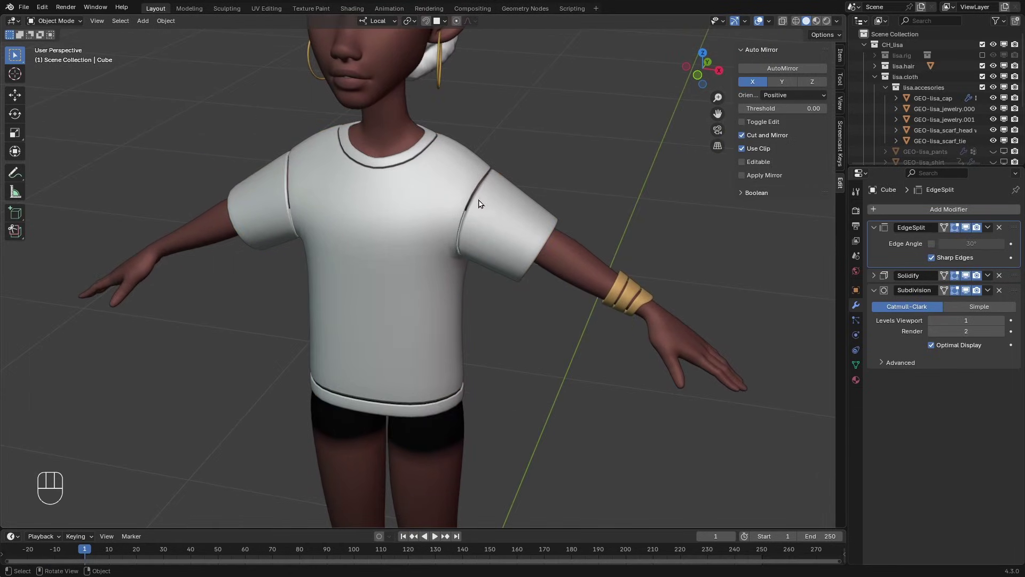
Set Crease Inner to 1 and Rim to 1 in the Solidify modifier's edge data.
{"action": "left_click", "coordinate": [874, 275]}
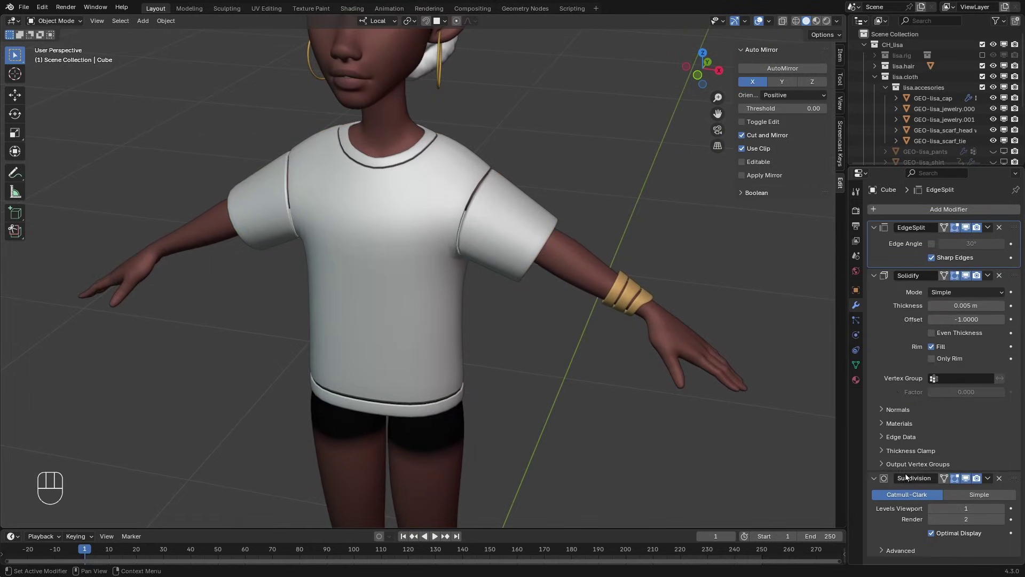
{"action": "left_click", "coordinate": [882, 436]}
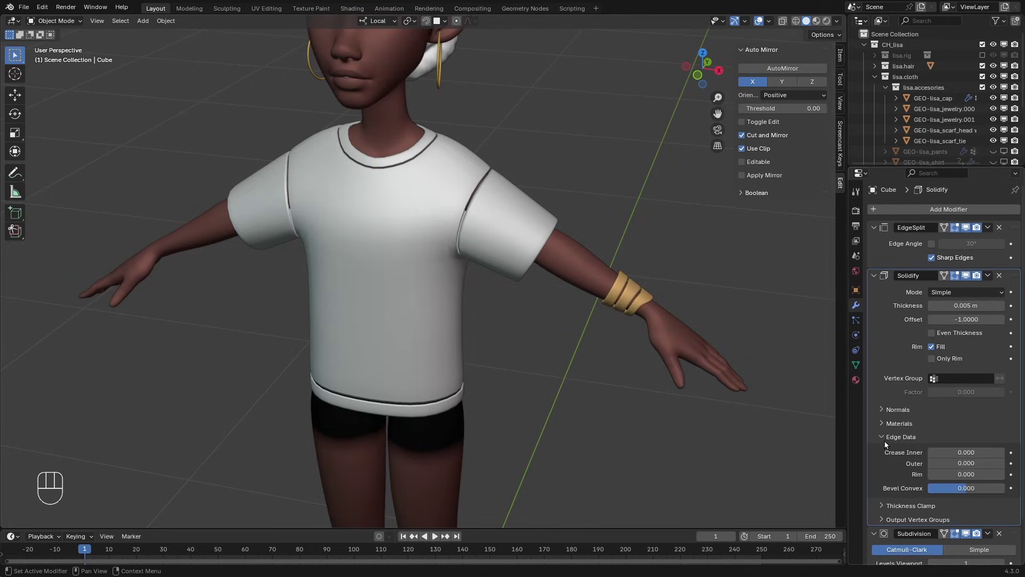
{"action": "scroll", "coordinate": [901, 421], "scroll_direction": "down", "scroll_amount": 2}
{"action": "left_click", "coordinate": [963, 406]}
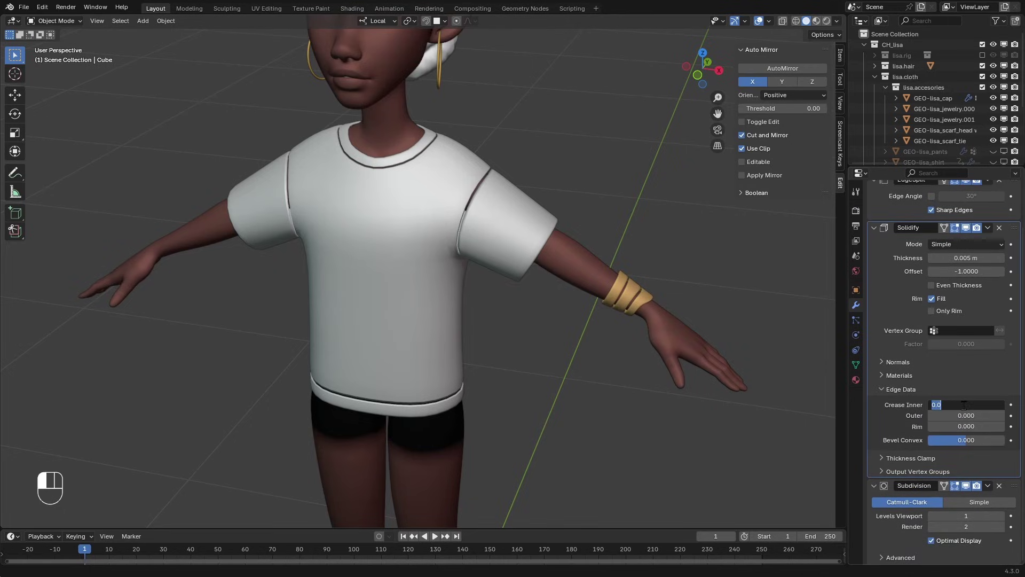
{"action": "type", "text": "1"}
{"action": "key", "text": "Return"}
{"action": "left_click", "coordinate": [964, 426]}
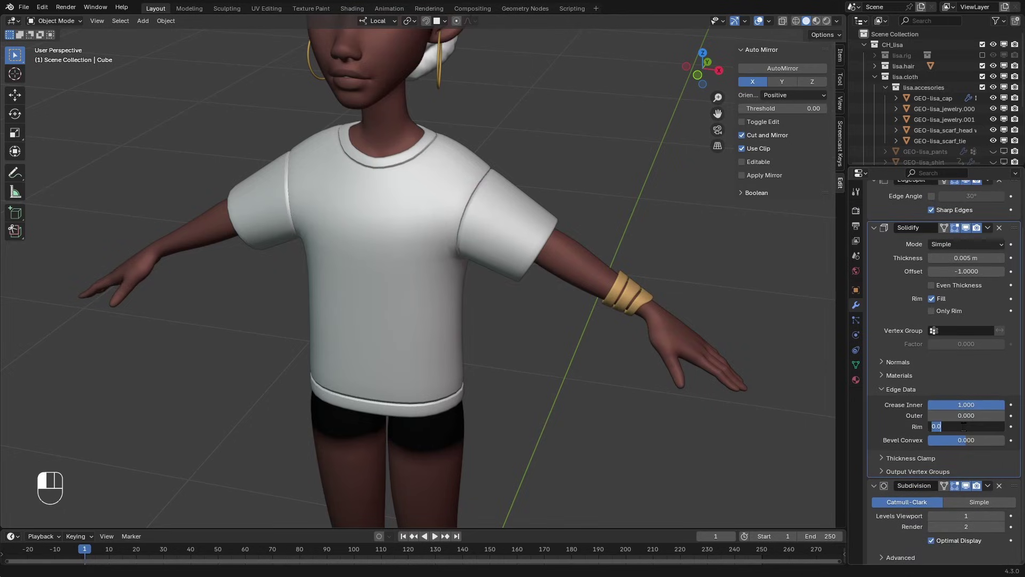
{"action": "type", "text": "1"}
{"action": "key", "text": "Return"}
{"action": "middle_click_drag", "start_coordinate": [597, 274], "coordinate": [540, 229]}
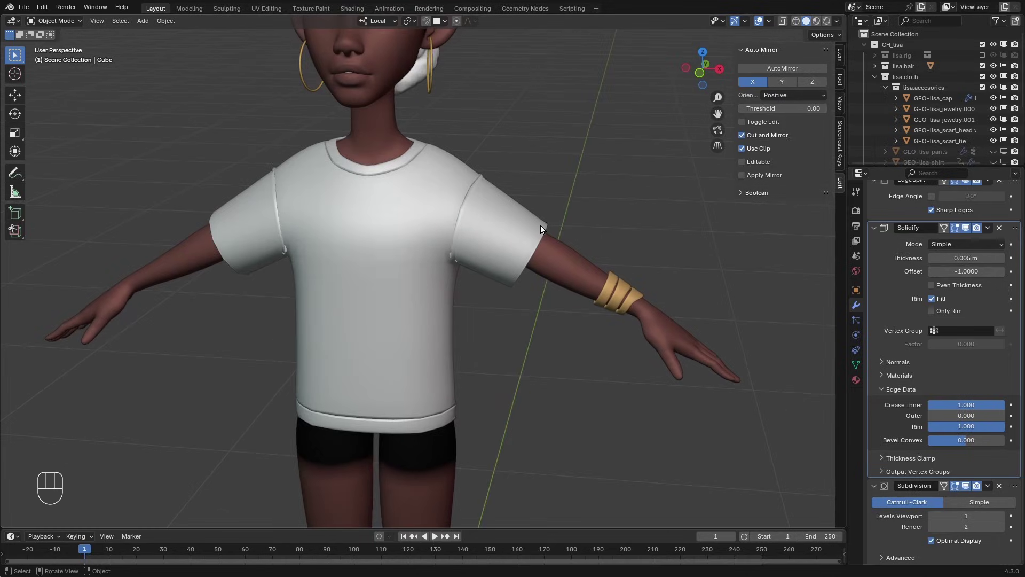
{"action": "middle_click_drag", "start_coordinate": [477, 210], "coordinate": [529, 226]}
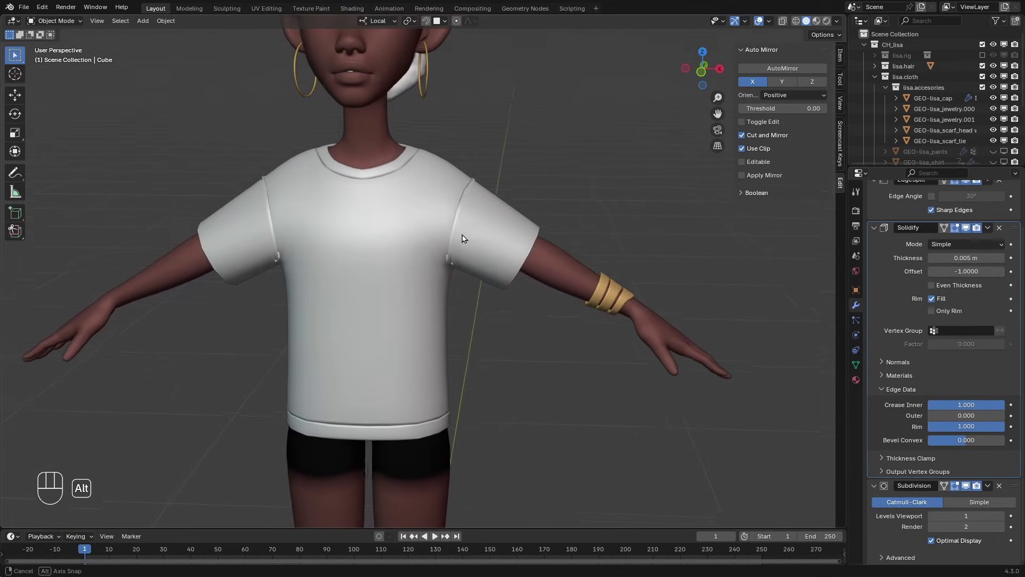
Duplicate the Subdivision modifier and move the copy above Edge Split to the top of the stack.
{"action": "left_click", "coordinate": [874, 228]}
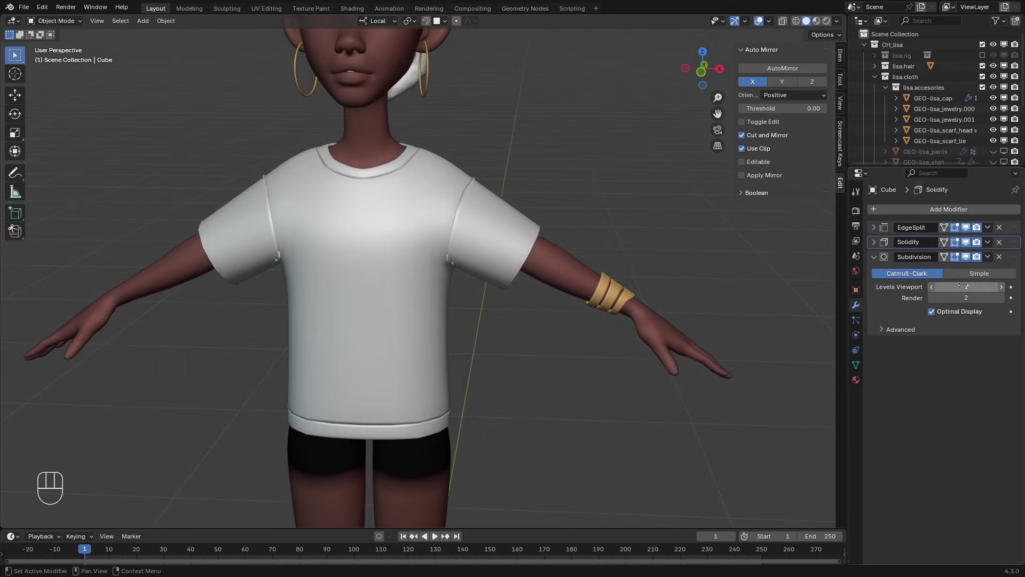
{"action": "left_click", "coordinate": [988, 257]}
{"action": "left_click", "coordinate": [966, 281]}
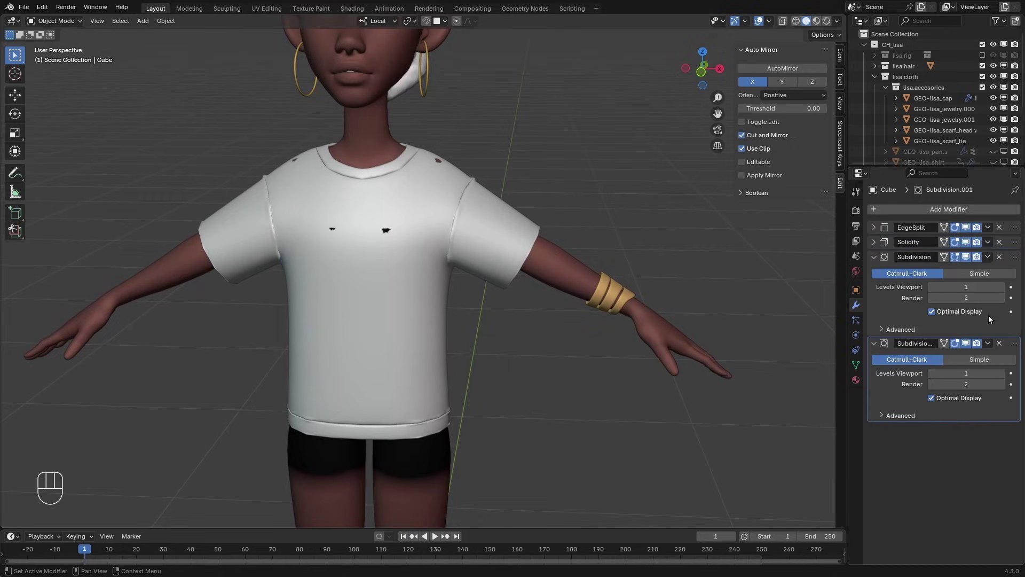
{"action": "left_click_drag", "start_coordinate": [1012, 348], "coordinate": [990, 211]}
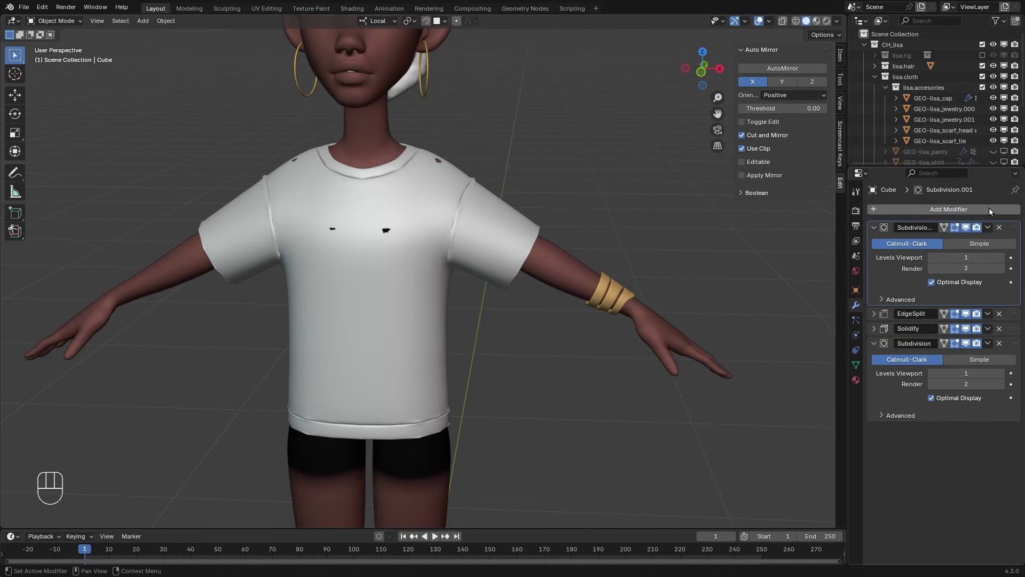
{"action": "mouse_move", "coordinate": [427, 282]}
{"action": "middle_mouse_down", "text": "ctrl+alt"}
{"action": "mouse_move", "coordinate": [410, 211]}
{"action": "mouse_move", "coordinate": [424, 272]}
{"action": "middle_mouse_up", "text": "ctrl+alt"}
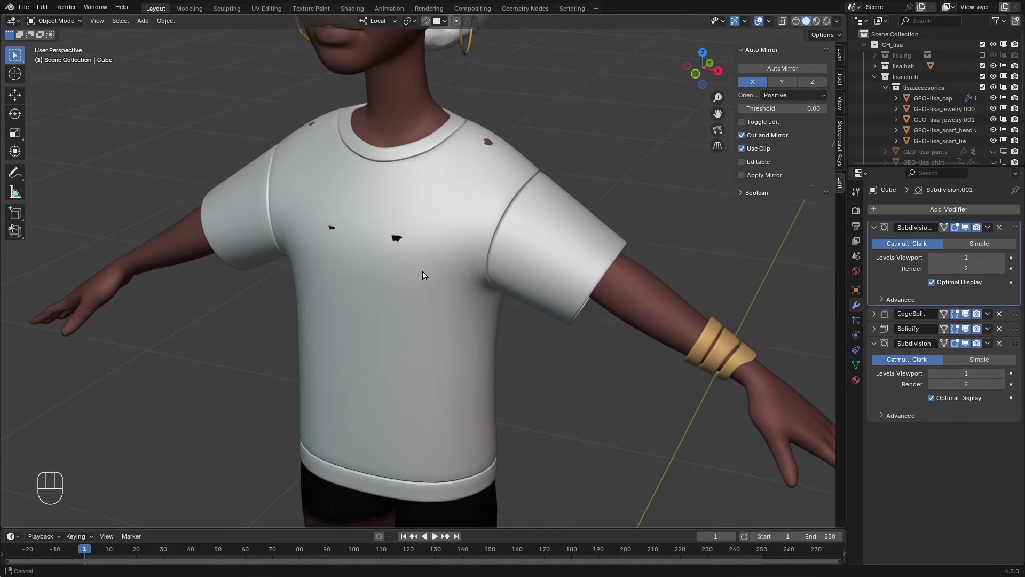
In Sculpt Mode, use the Grab brush to pull the shoulders and chest of the shirt outward over the poking skin, and return to Object Mode.
{"action": "key", "text": "ctrl+Tab"}
{"action": "left_click", "coordinate": [427, 237]}
{"action": "key", "text": "f"}
{"action": "key", "text": "f"}
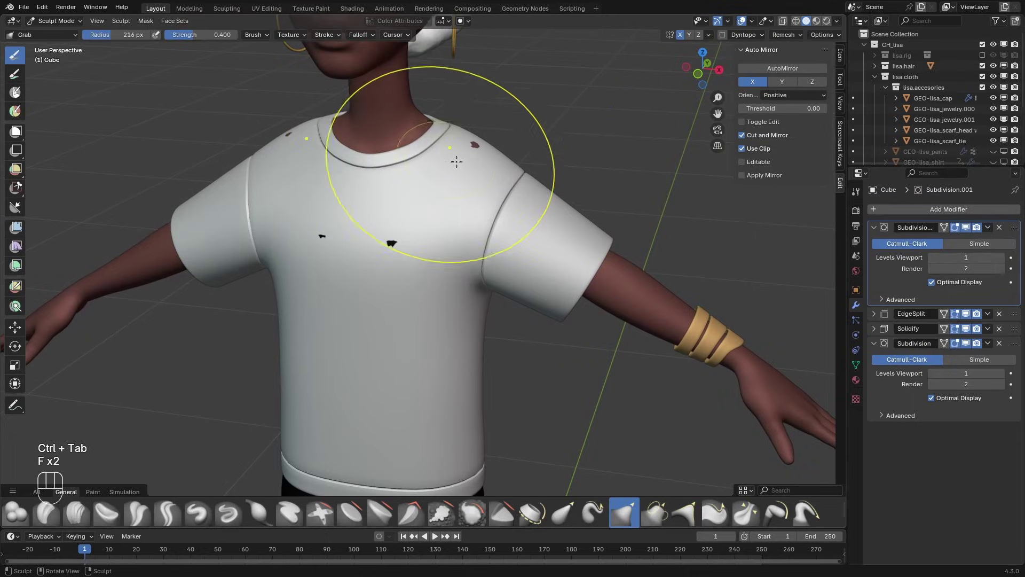
{"action": "left_click", "coordinate": [474, 164]}
{"action": "mouse_move", "coordinate": [474, 155]}
{"action": "middle_mouse_down"}
{"action": "mouse_move", "coordinate": [401, 259]}
{"action": "mouse_move", "coordinate": [408, 244]}
{"action": "middle_mouse_up"}
{"action": "left_click_drag", "start_coordinate": [408, 244], "coordinate": [399, 245]}
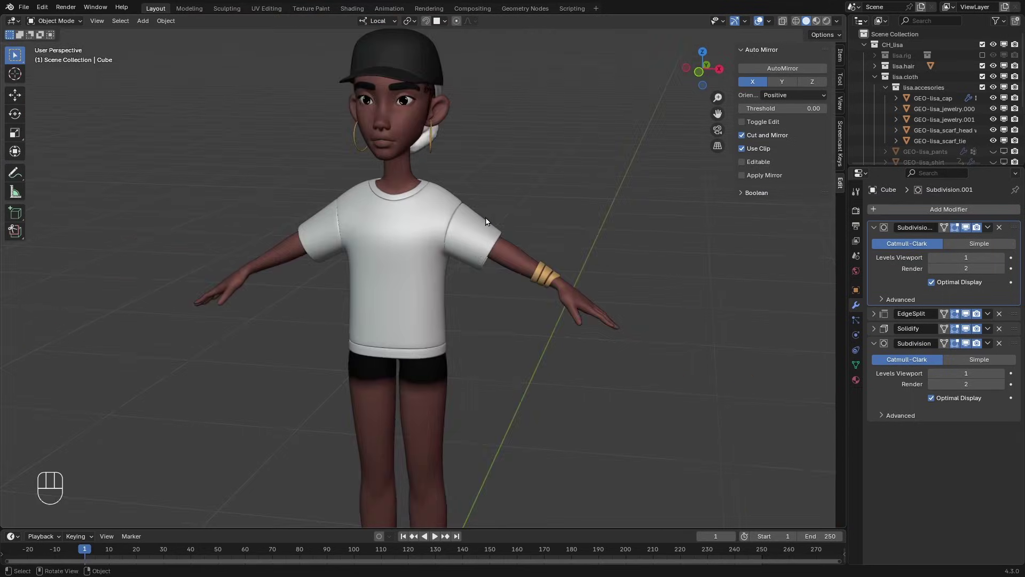
{"action": "mouse_move", "coordinate": [480, 230]}
{"action": "middle_mouse_down", "text": "ctrl+alt"}
{"action": "mouse_move", "coordinate": [485, 202]}
{"action": "mouse_move", "coordinate": [473, 229]}
{"action": "middle_mouse_up", "text": "ctrl+alt"}
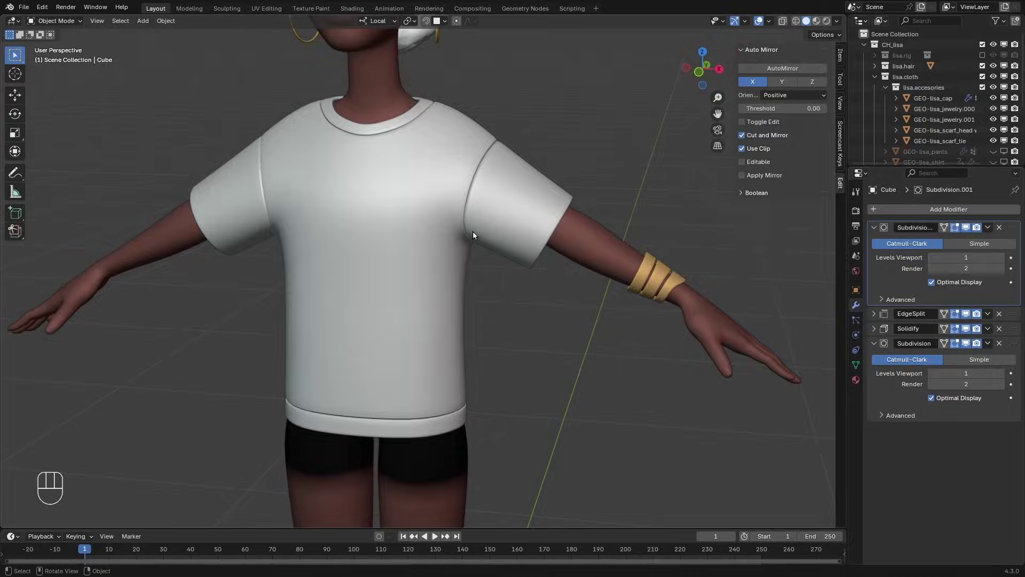